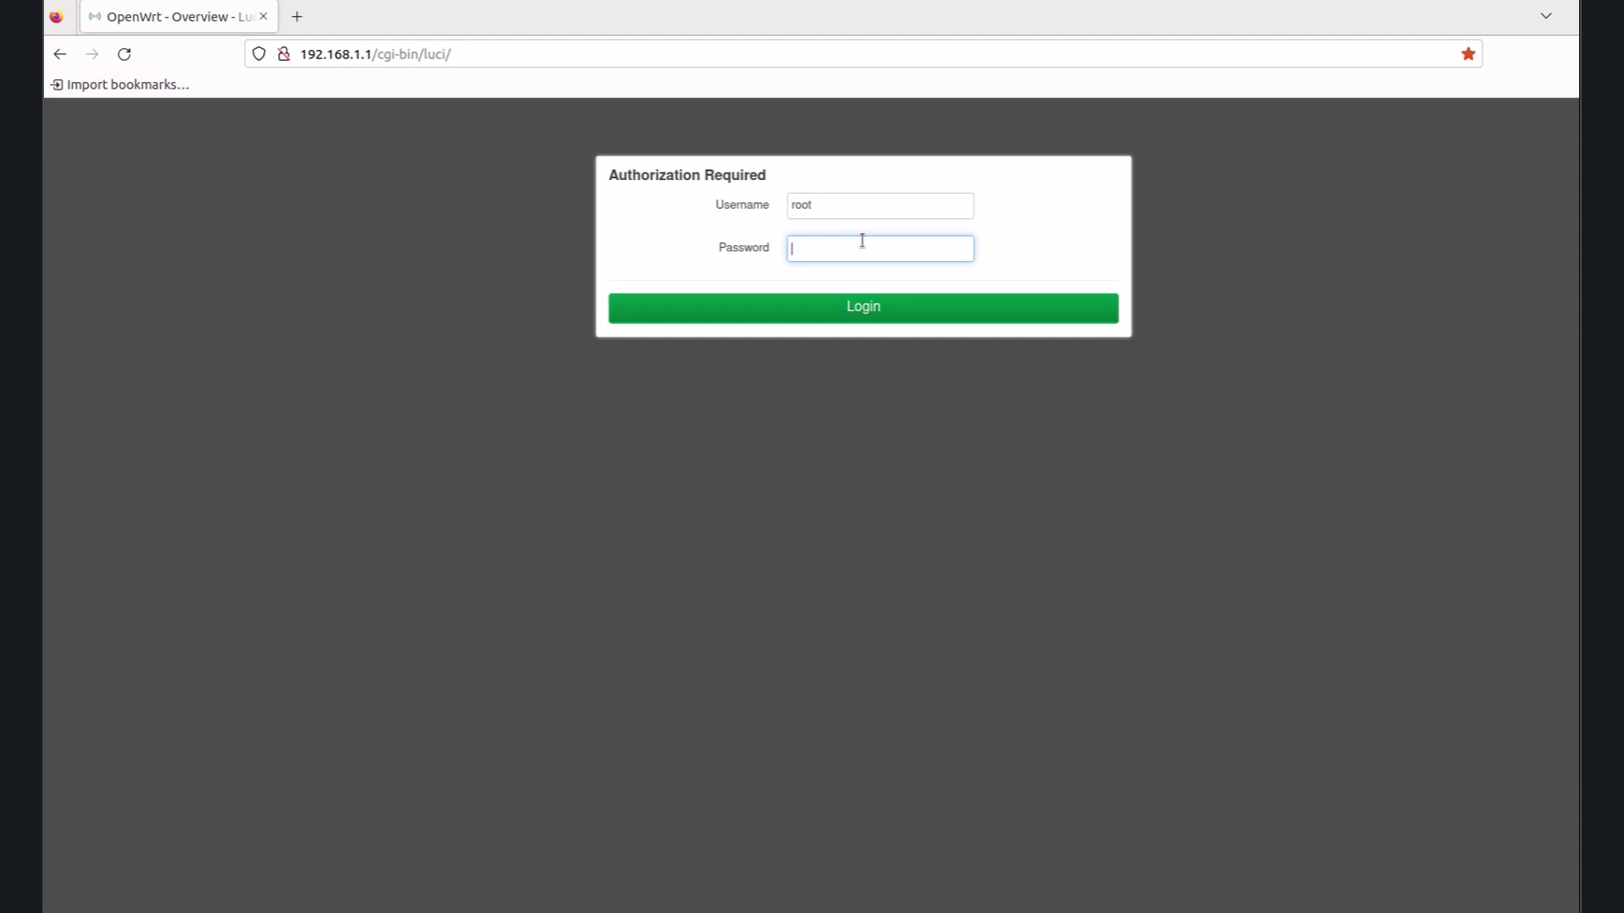
# - Log in to OpenWrt LuCI as root with the router password
pyautogui.write('••••')
pyautogui.press('Return')
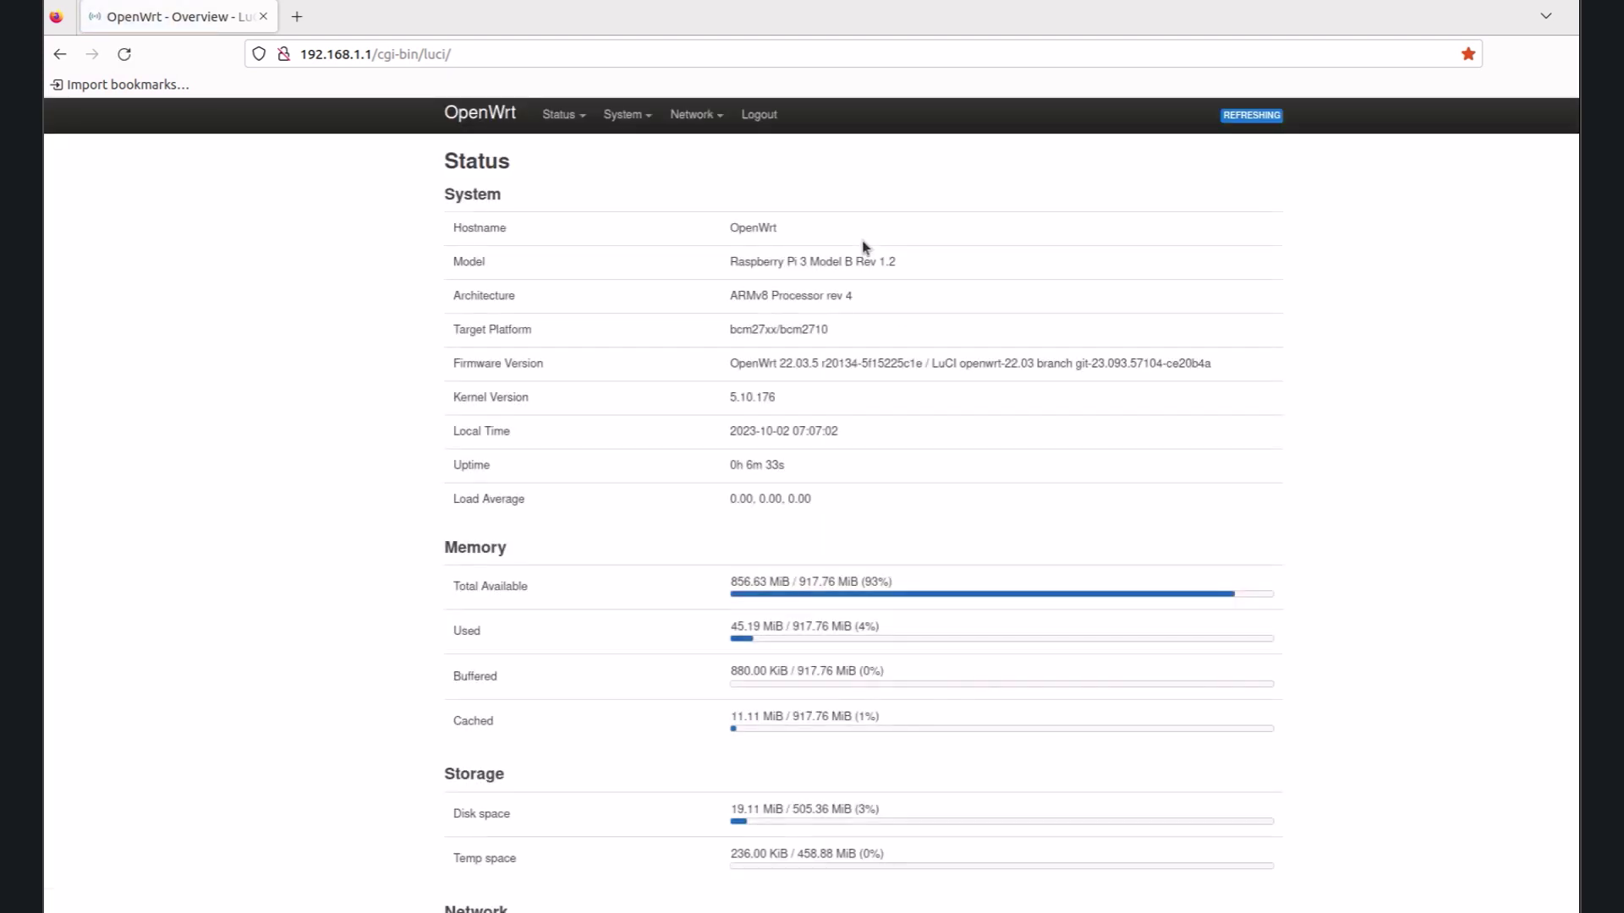
pyautogui.moveTo(627, 114)
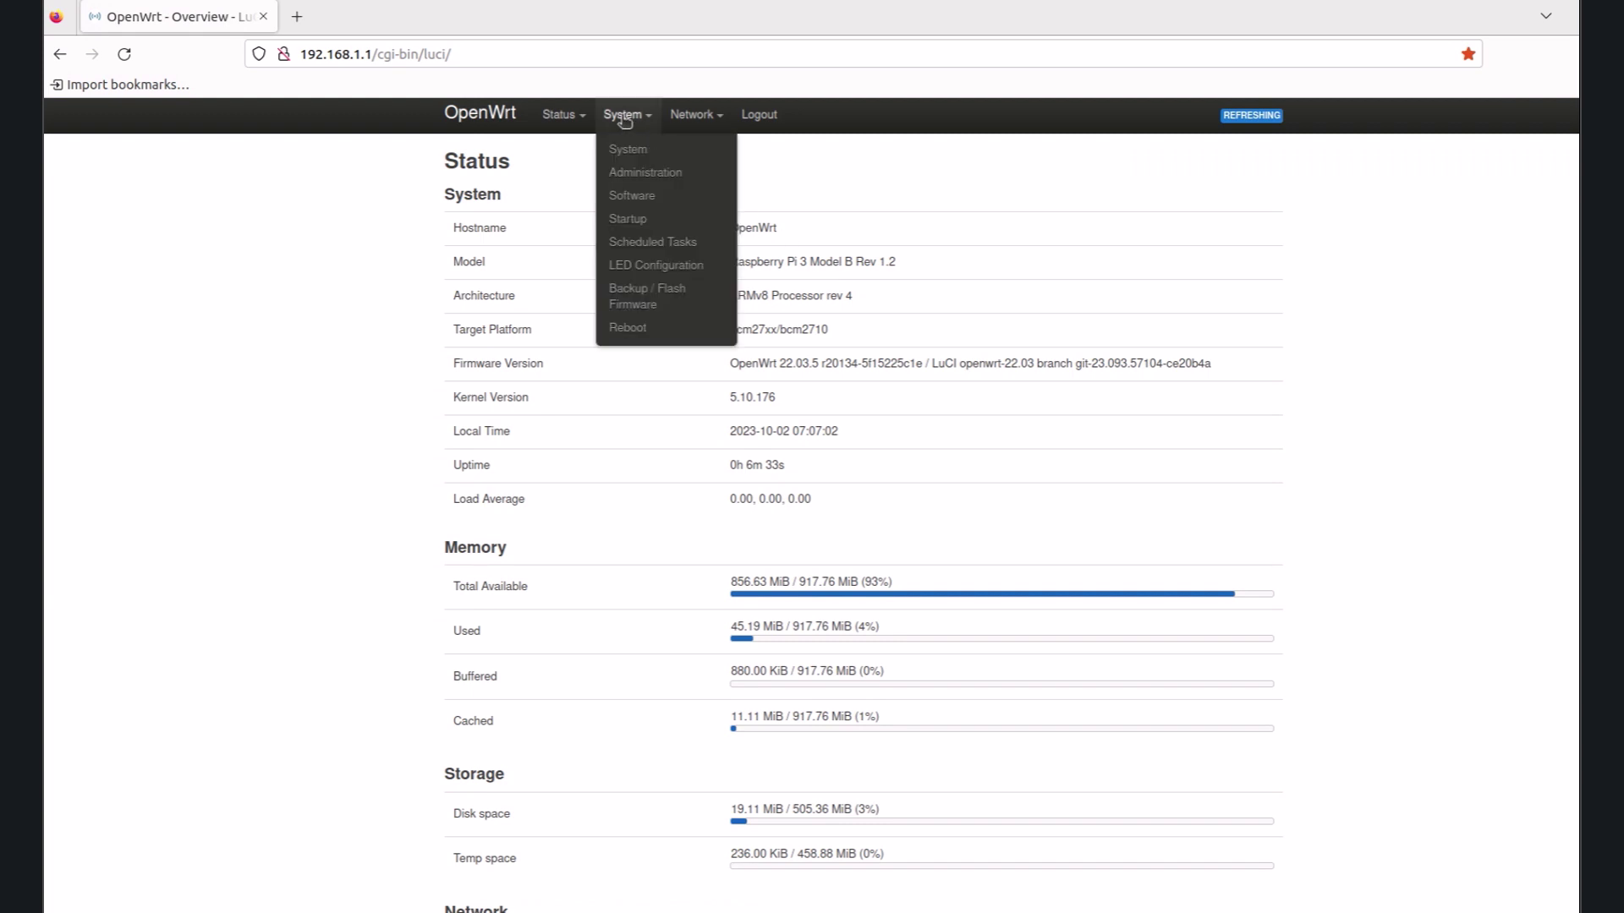
# - On System > Software, run Update lists to refresh the package catalogue, then dismiss the log
pyautogui.click(632, 197)
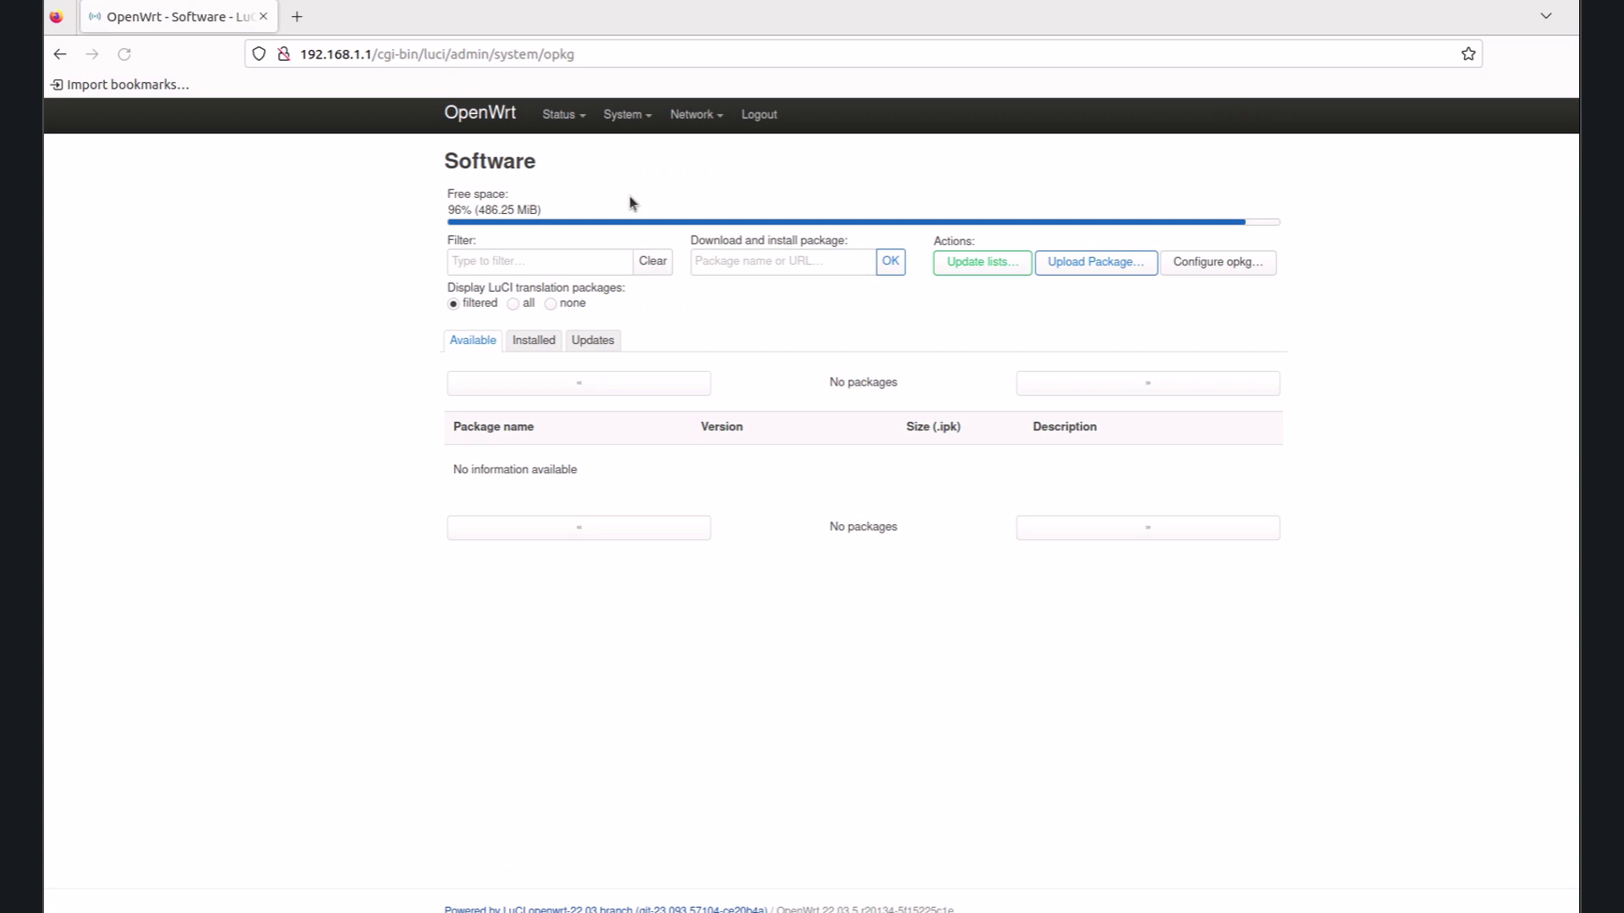
pyautogui.click(982, 266)
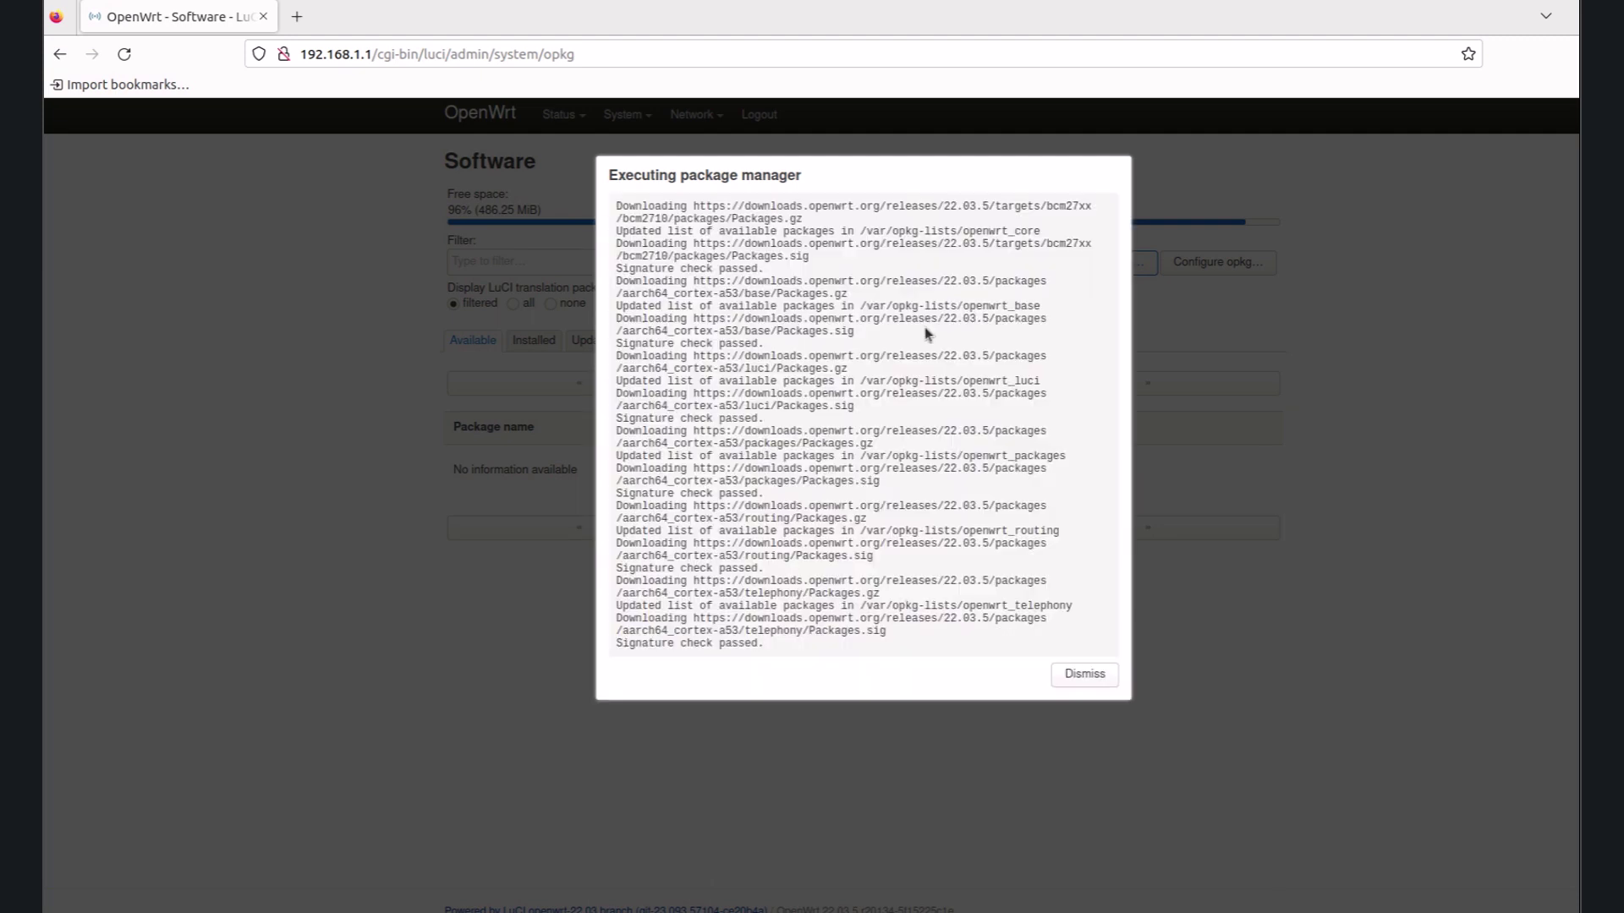
pyautogui.click(1083, 675)
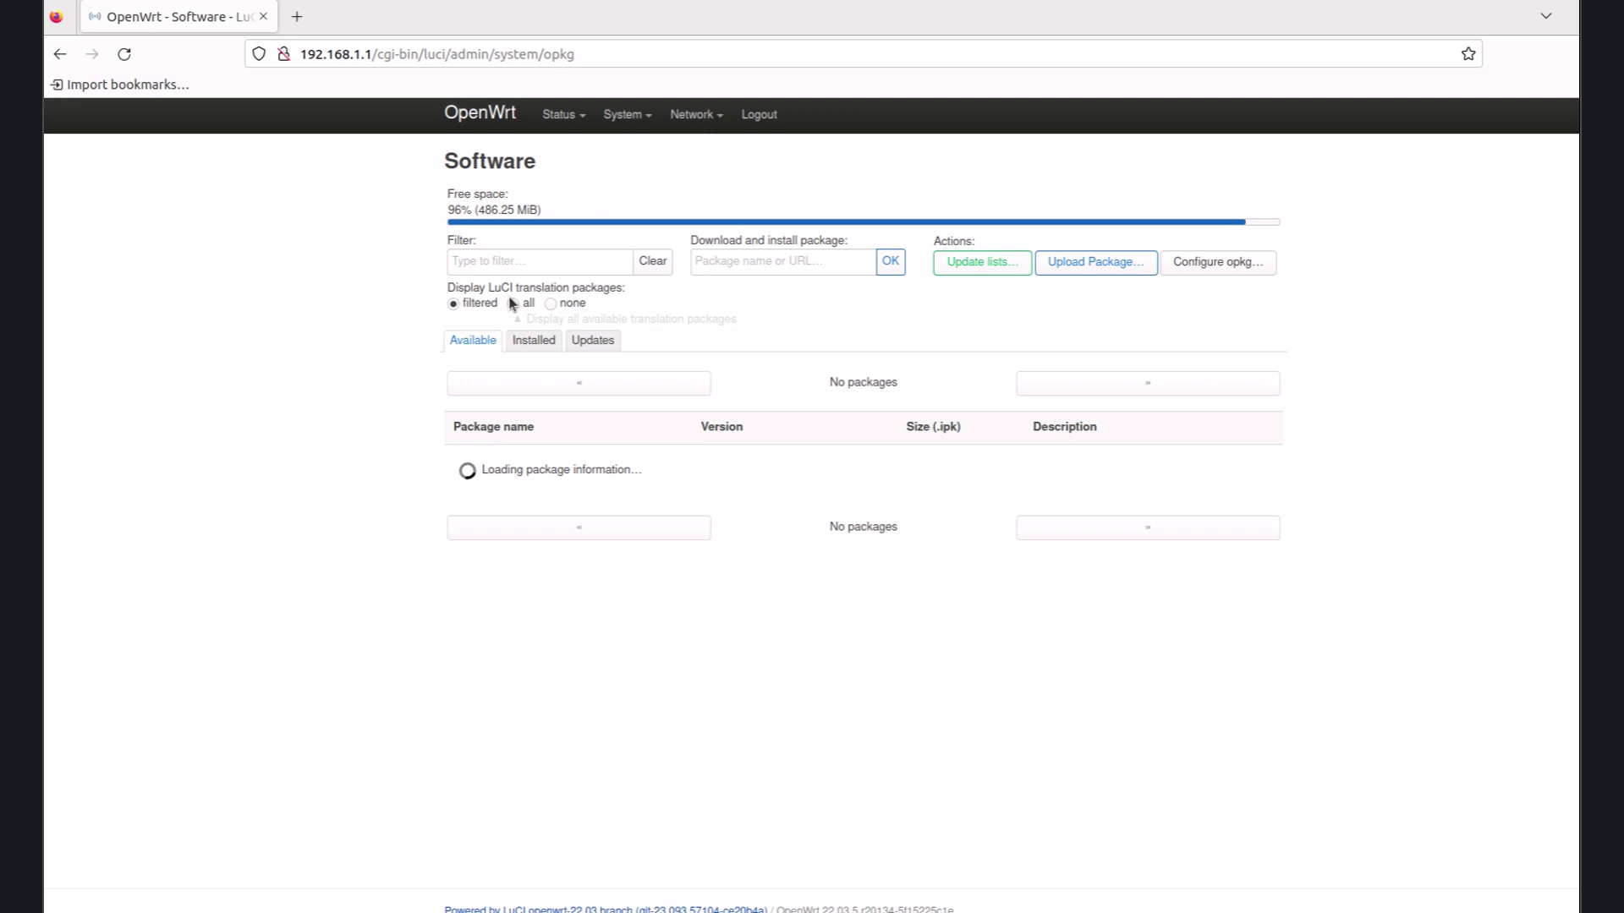
# - Filter packages for 'unbound' and install luci-app-unbound with unbound-daemon and libunbound
pyautogui.click(504, 262)
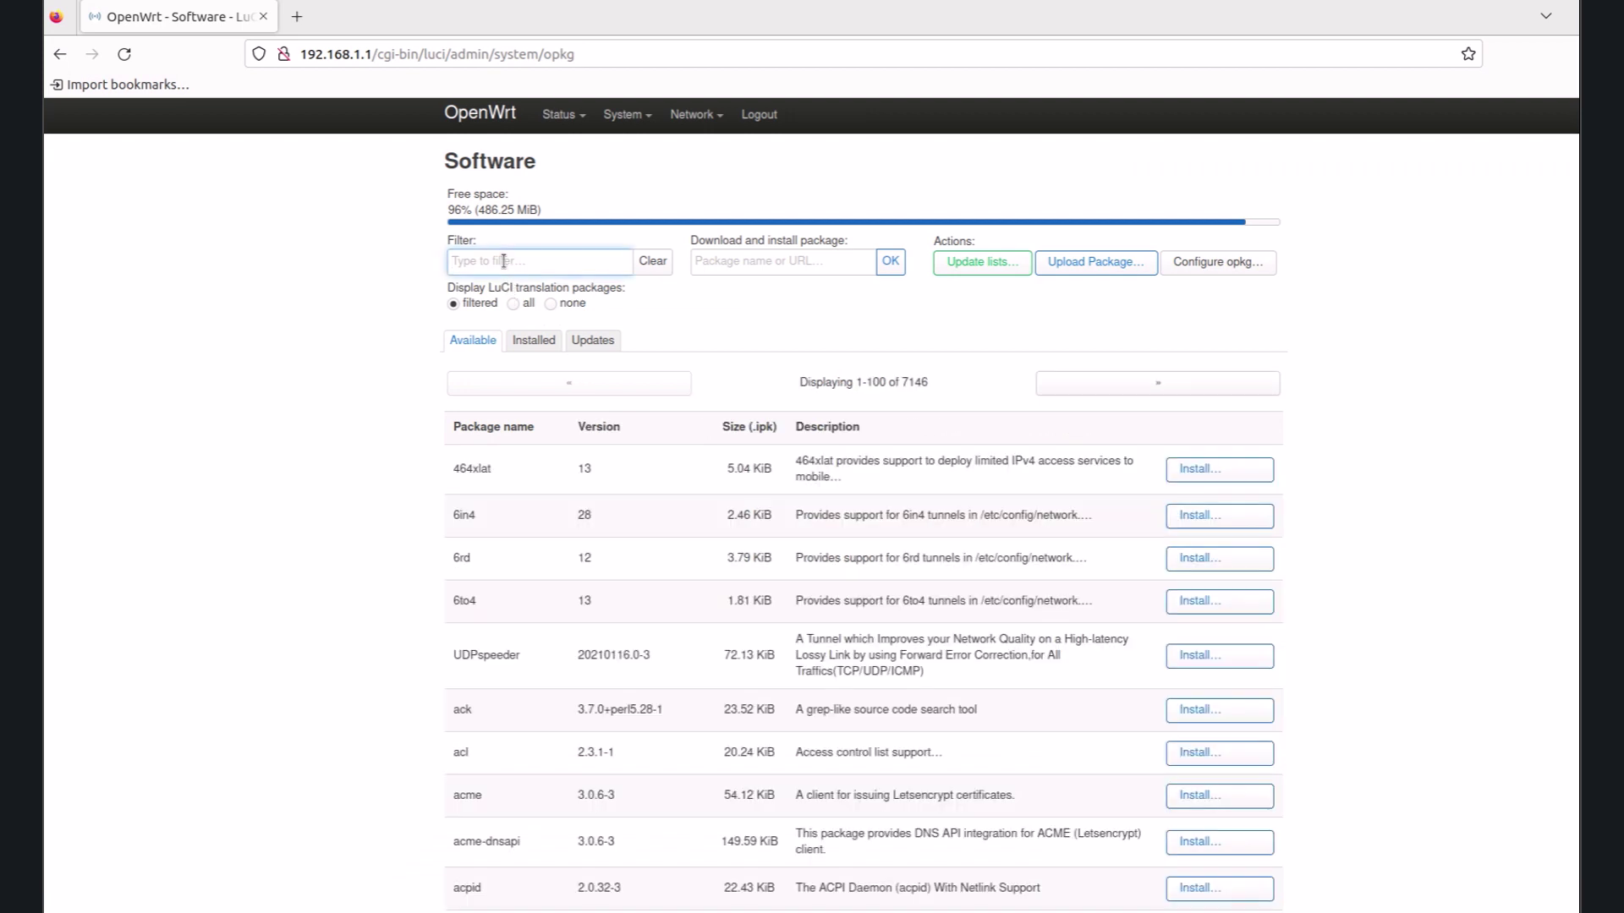
pyautogui.write('unbou')
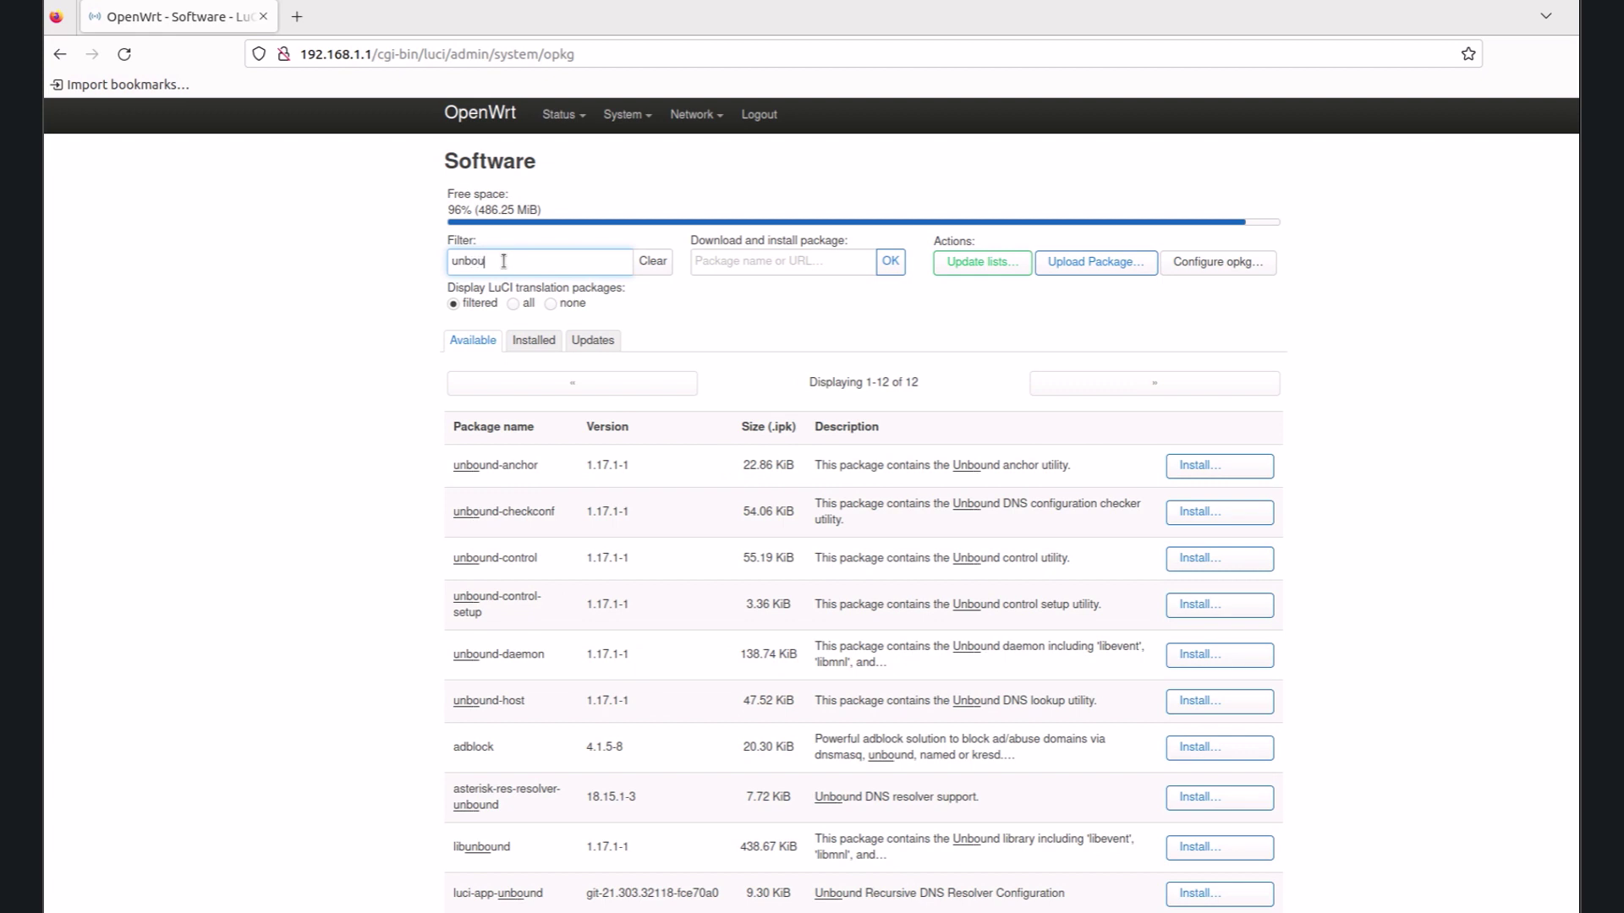
pyautogui.write('nd')
pyautogui.scroll(-3, 589, 701)
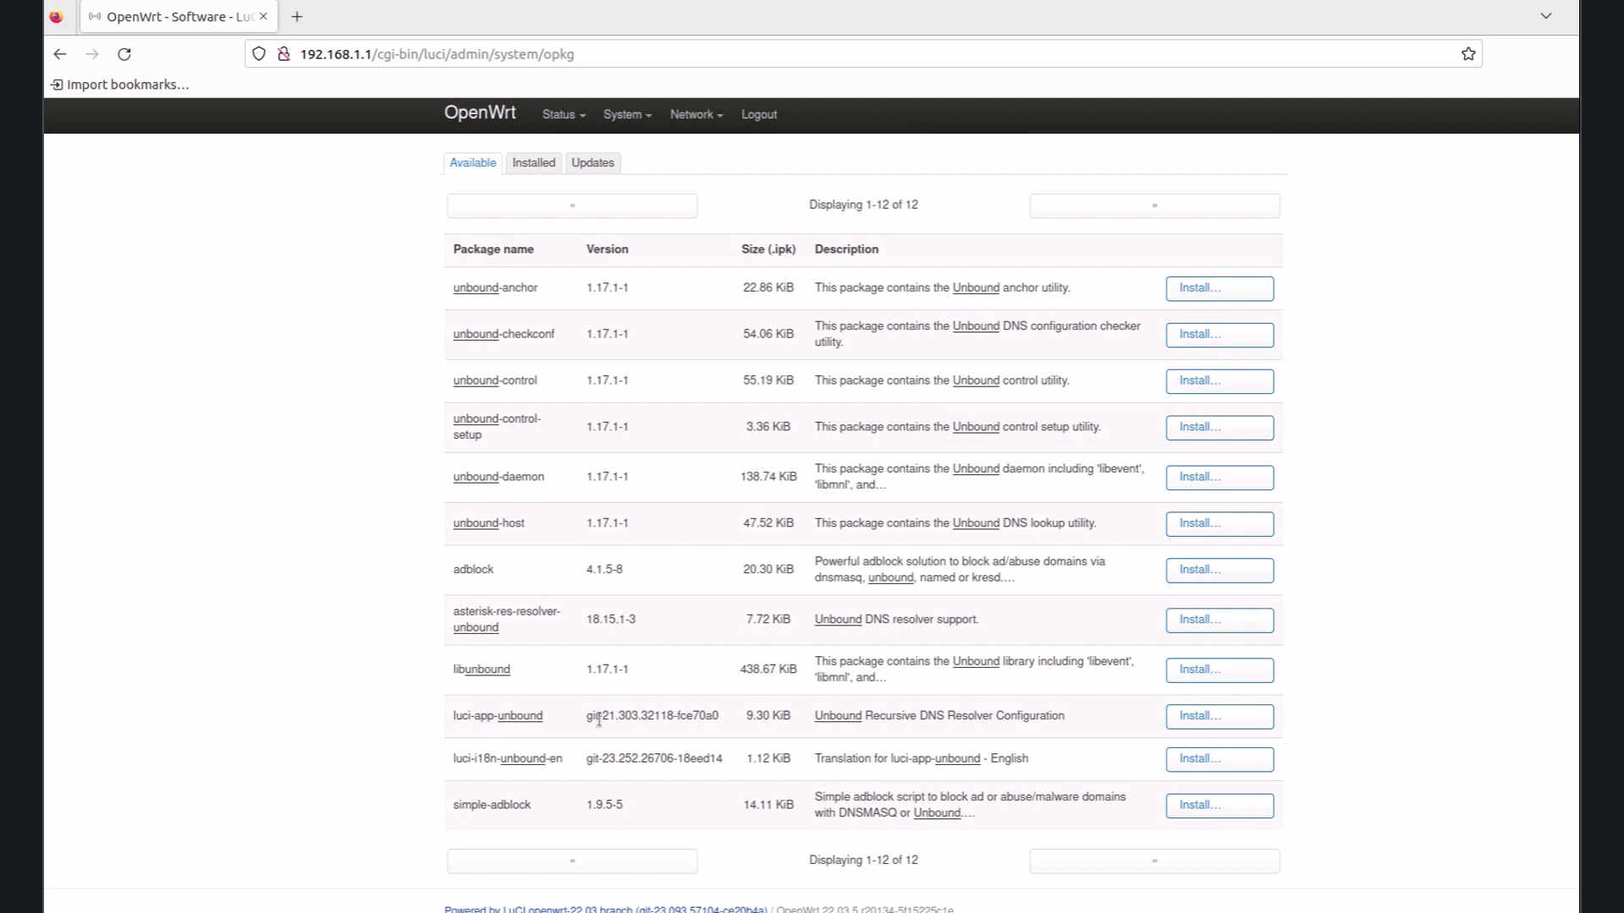
pyautogui.click(1196, 717)
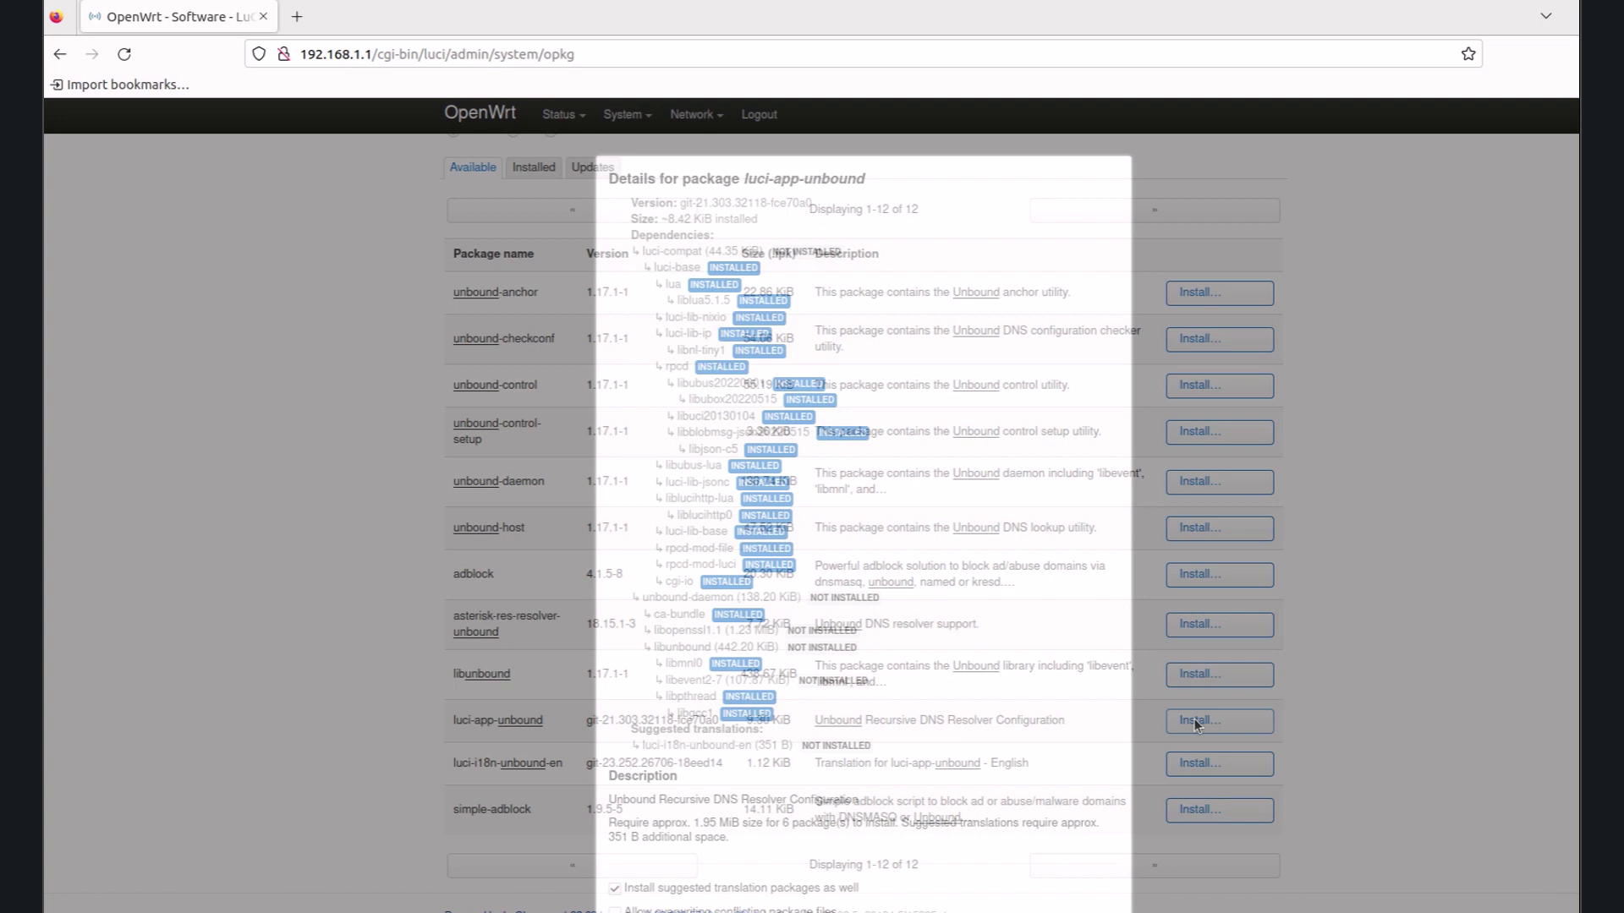
pyautogui.scroll(-2, 1041, 786)
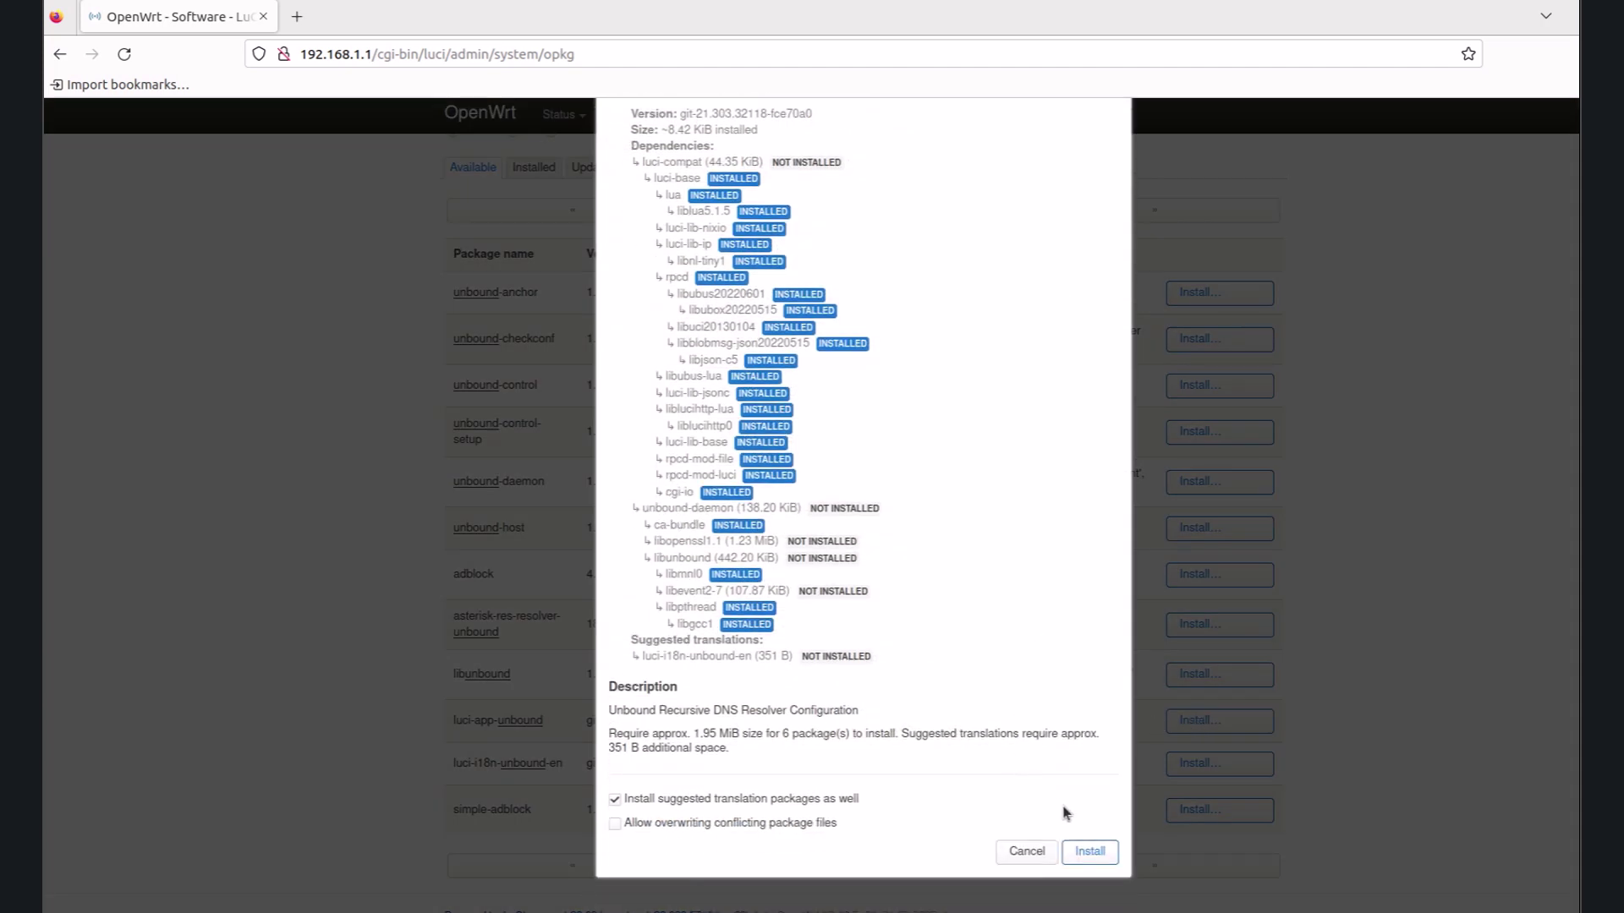
pyautogui.click(1089, 854)
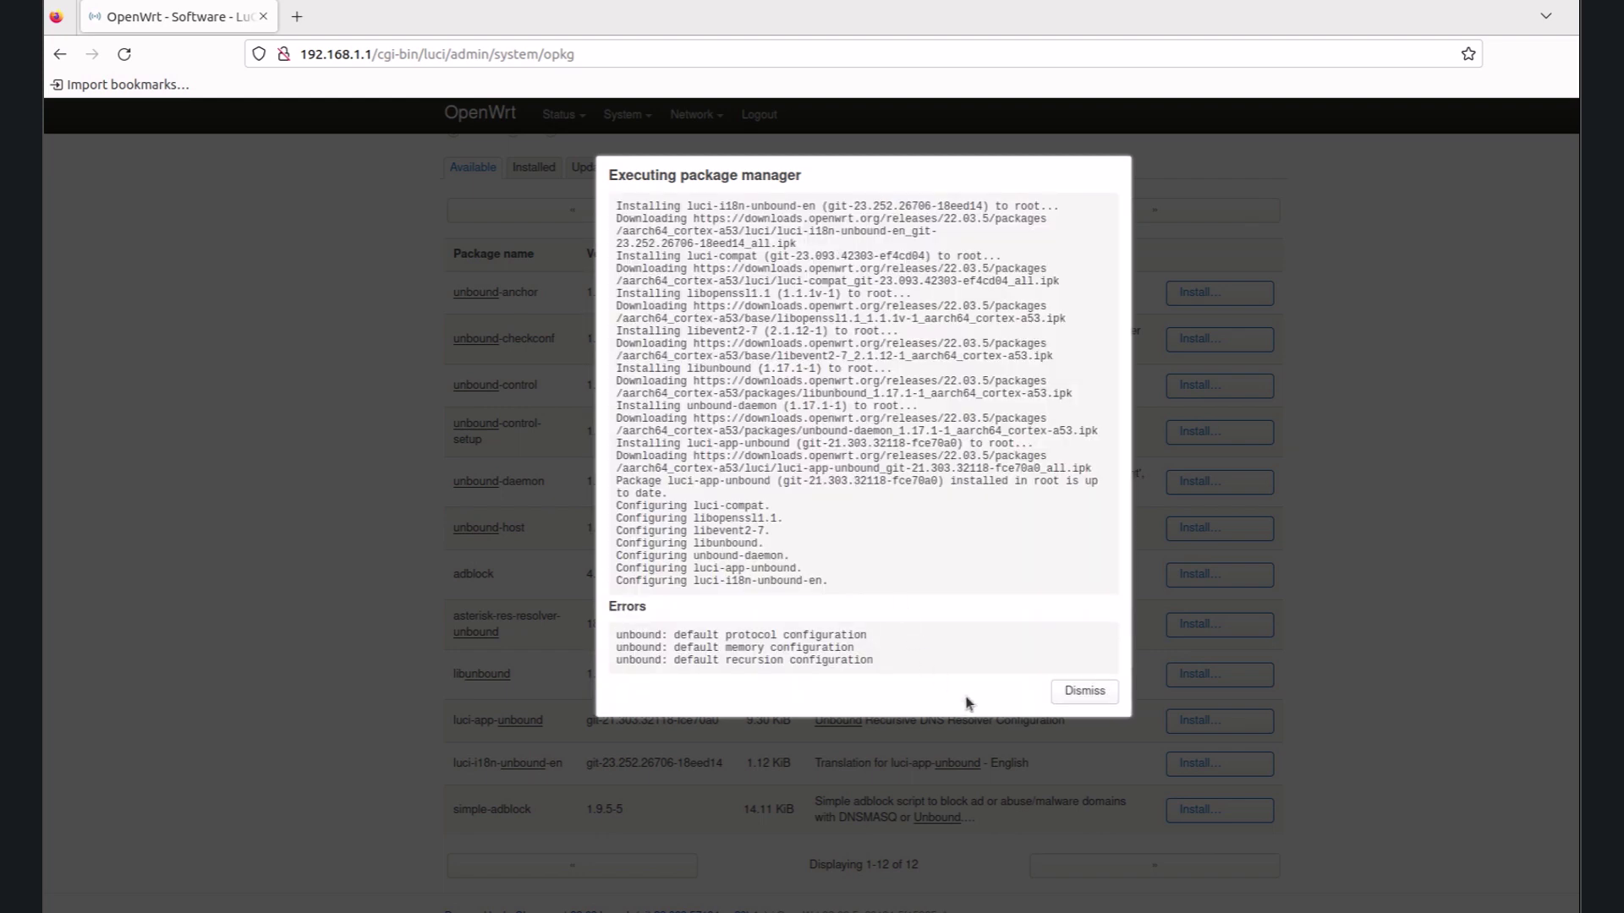
pyautogui.click(1068, 698)
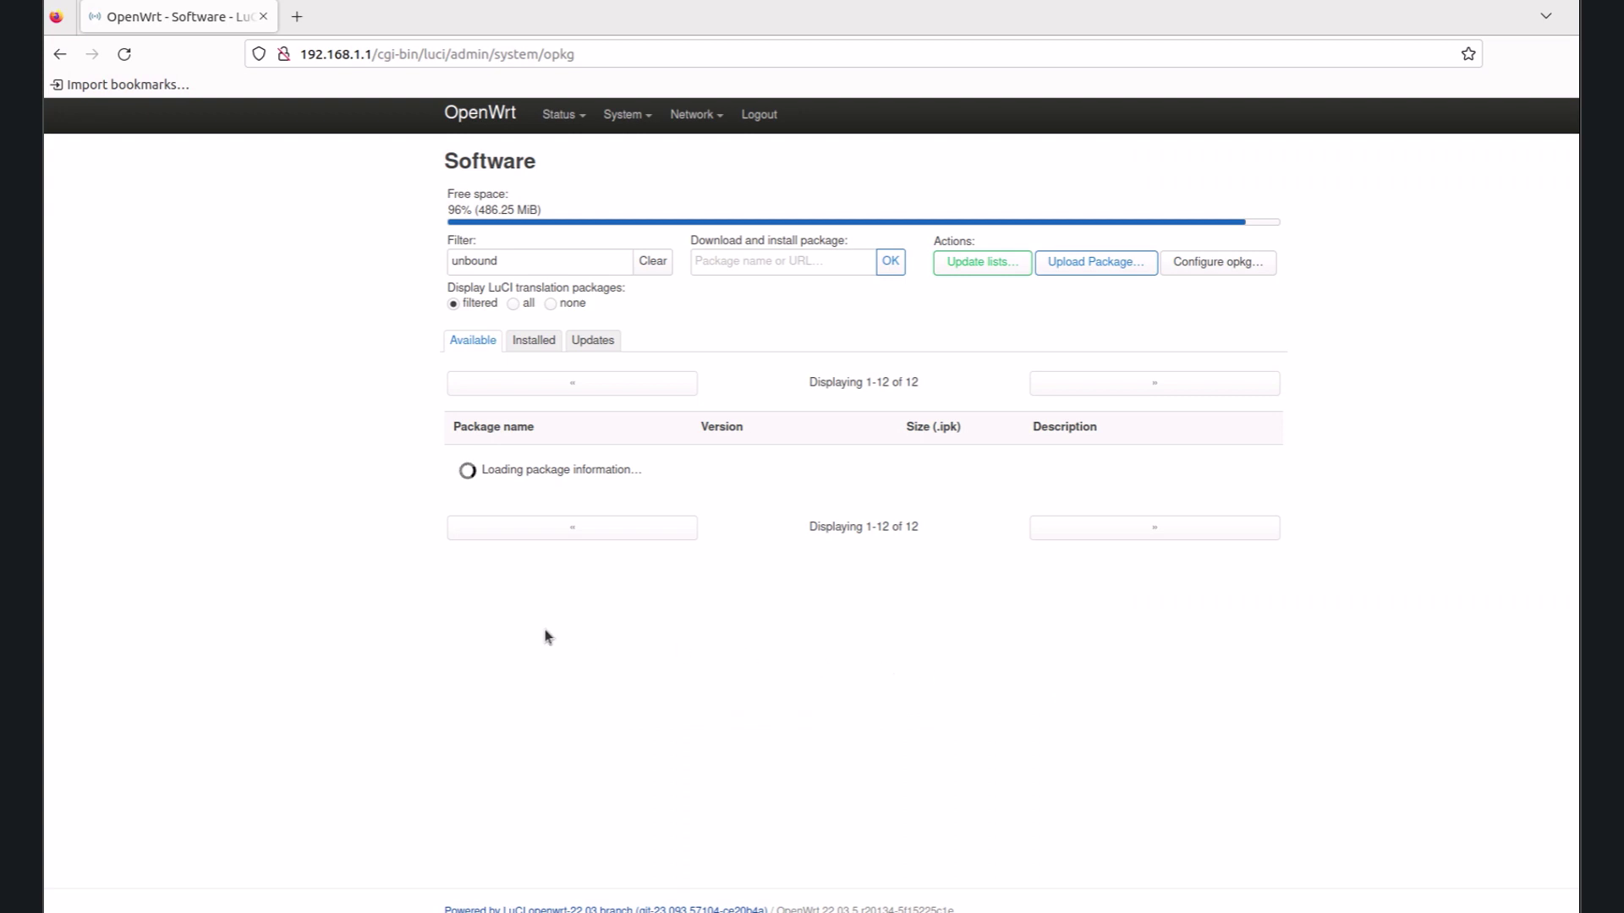
# - Install unbound-control and unbound-control-setup, which pulls in openssl-util and libopenssl-conf
pyautogui.scroll(-3, 546, 636)
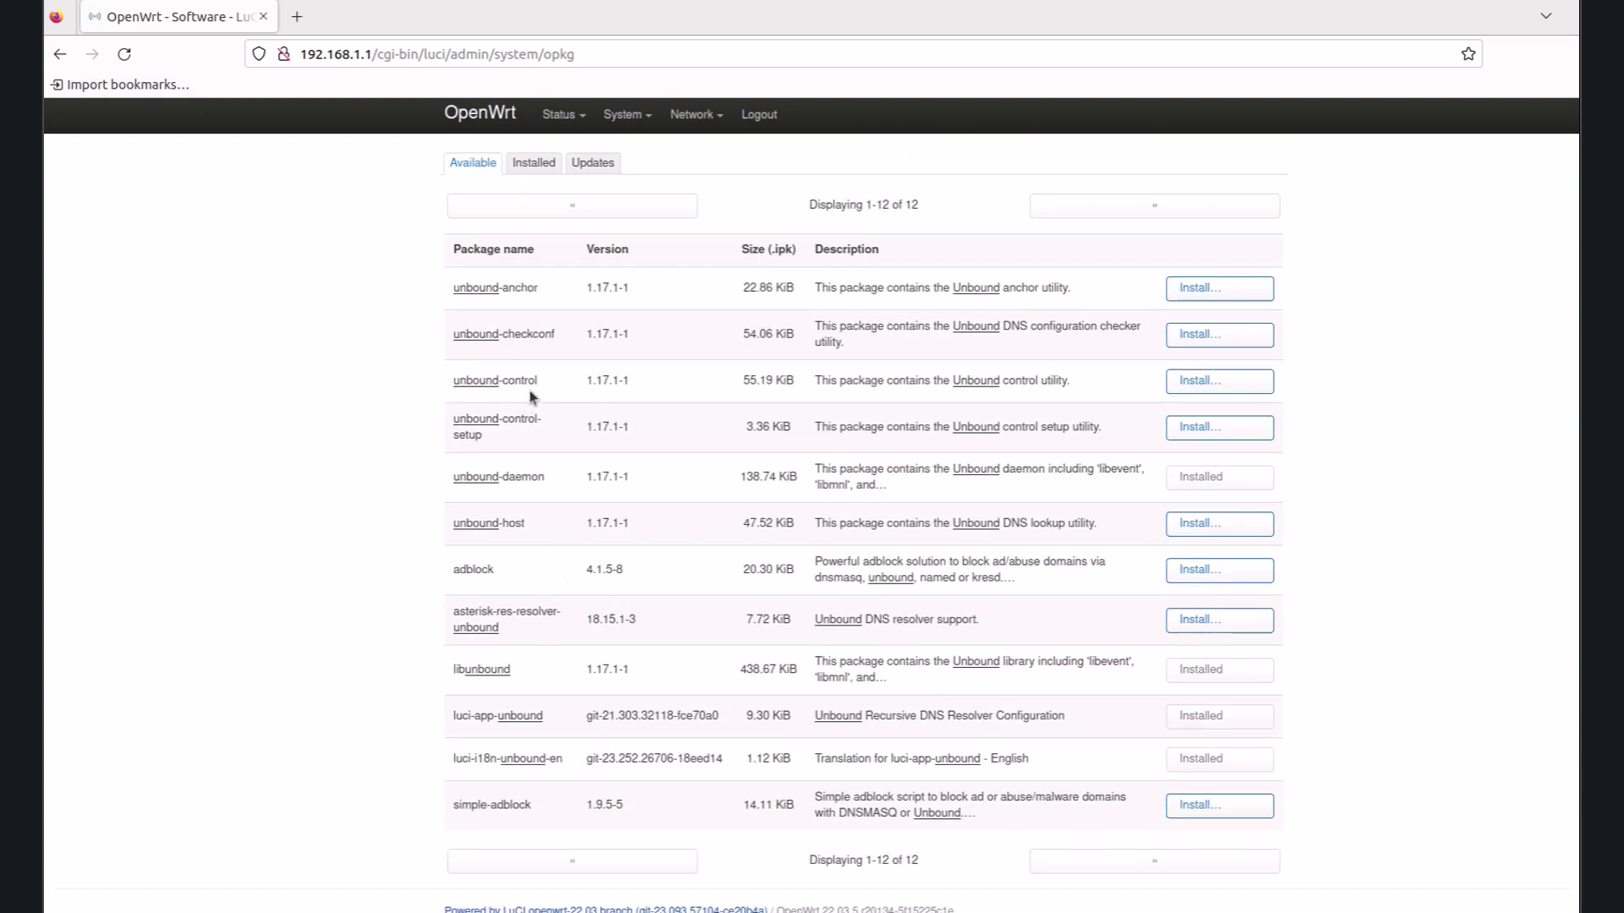
pyautogui.click(1207, 389)
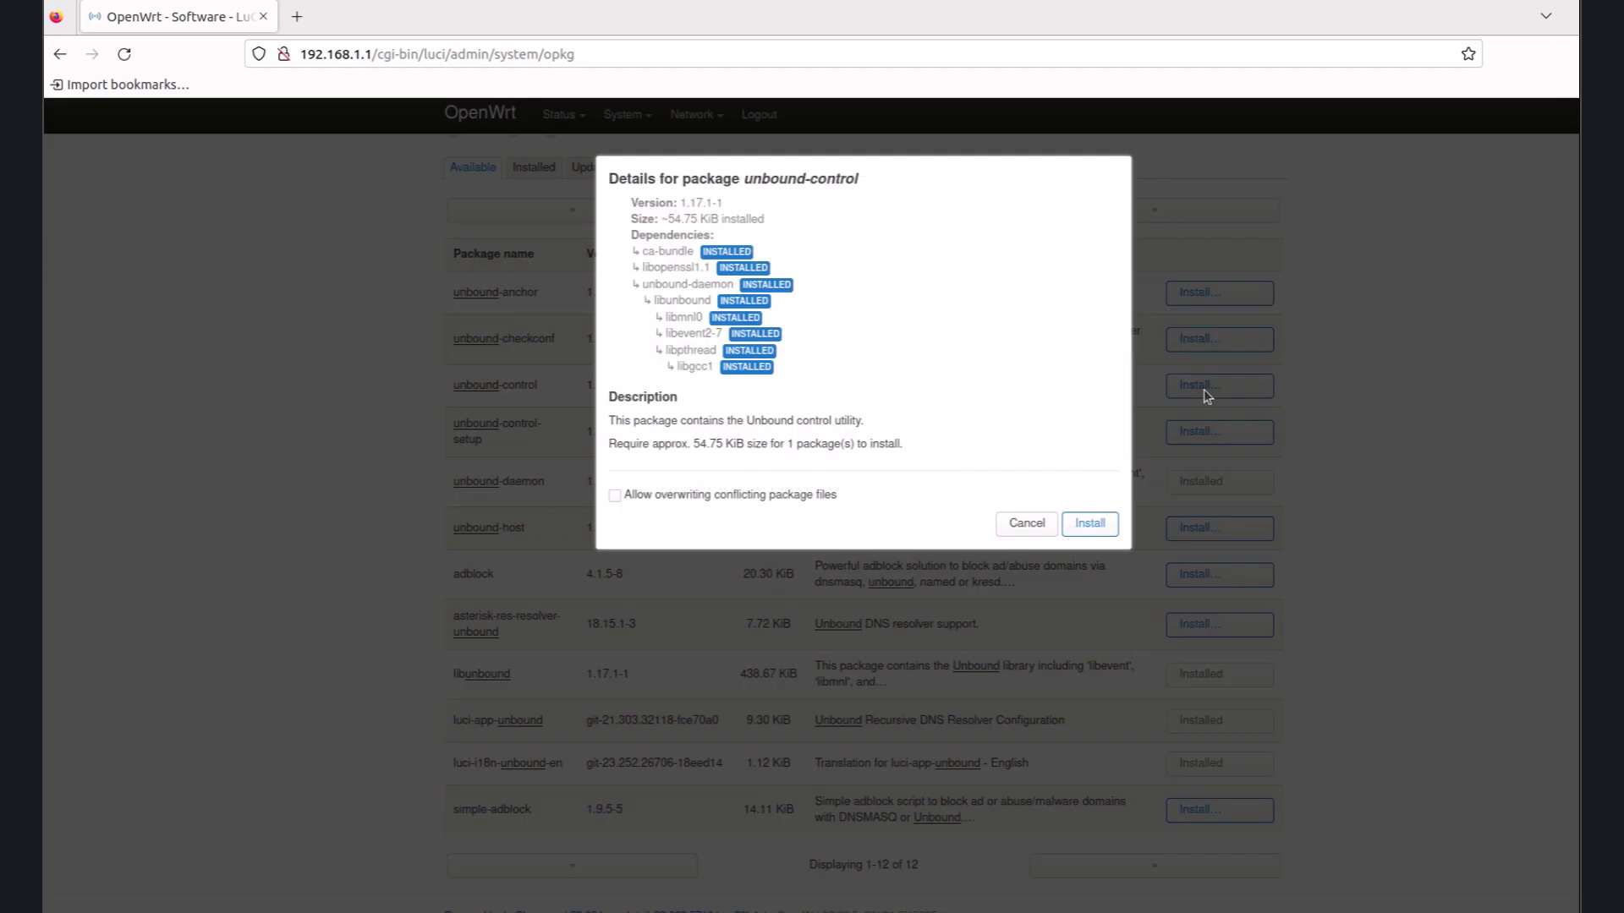
pyautogui.click(1086, 525)
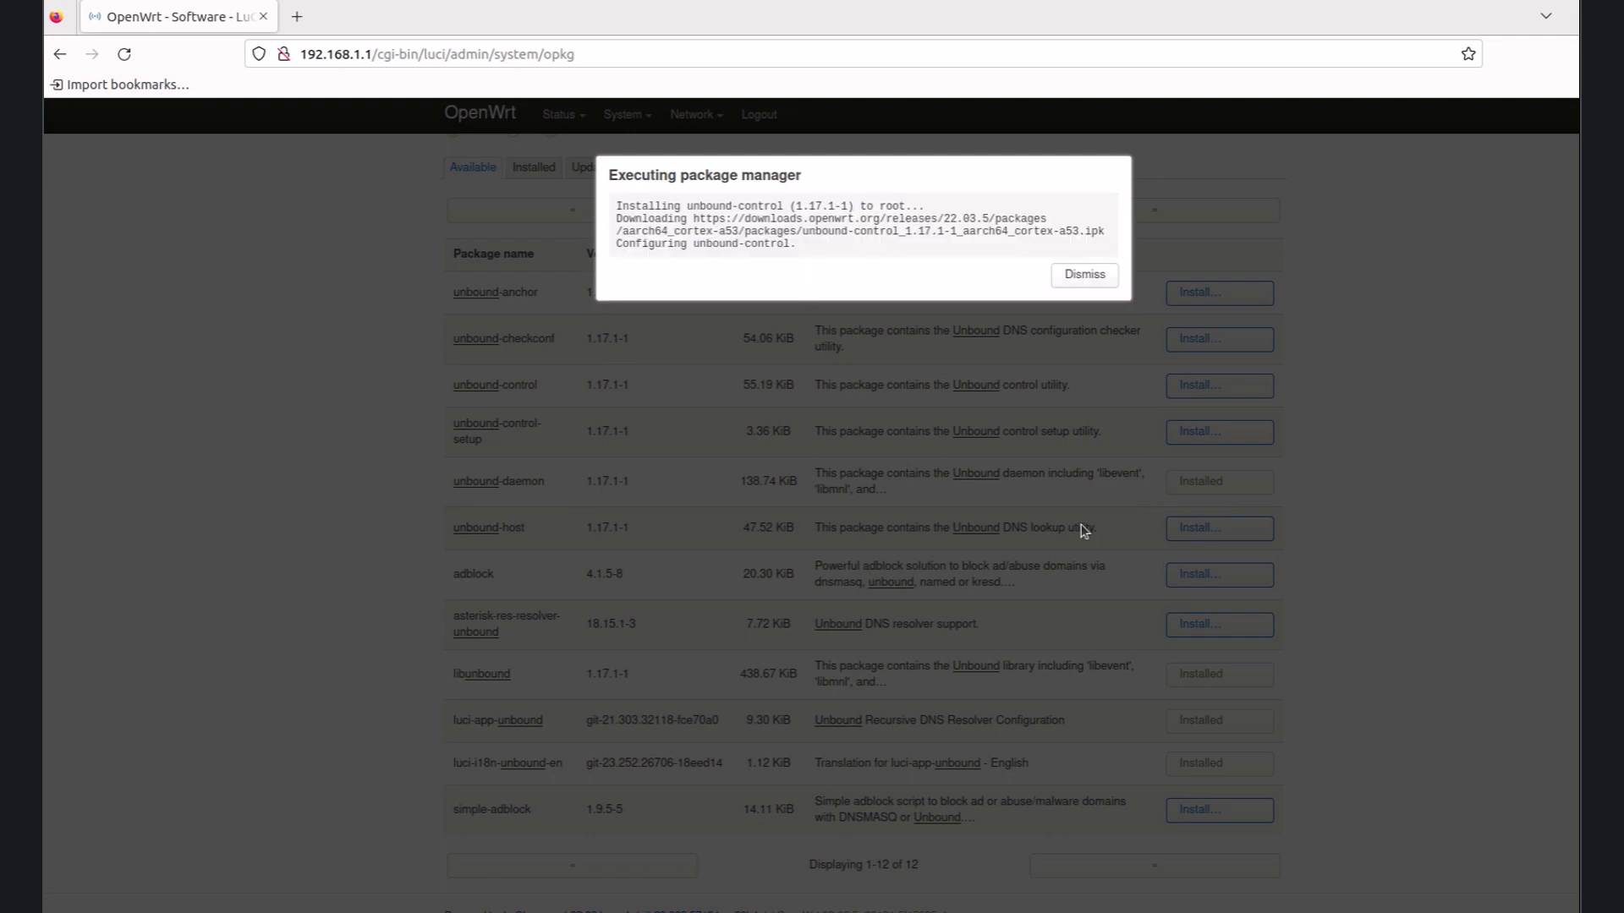
pyautogui.click(1085, 276)
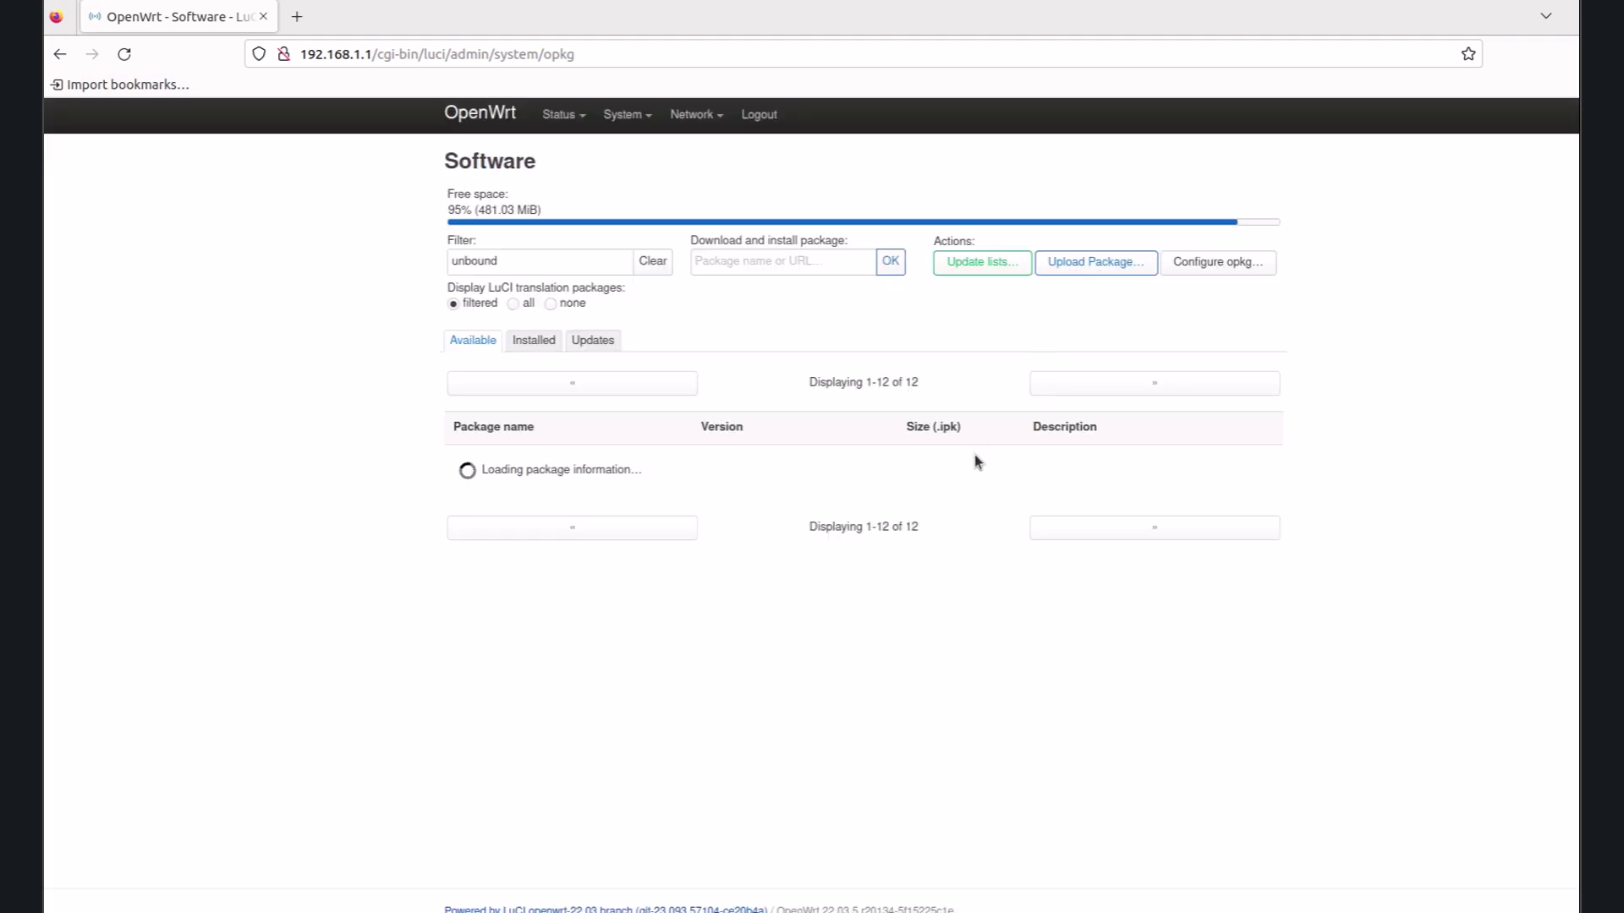
pyautogui.scroll(-2, 967, 471)
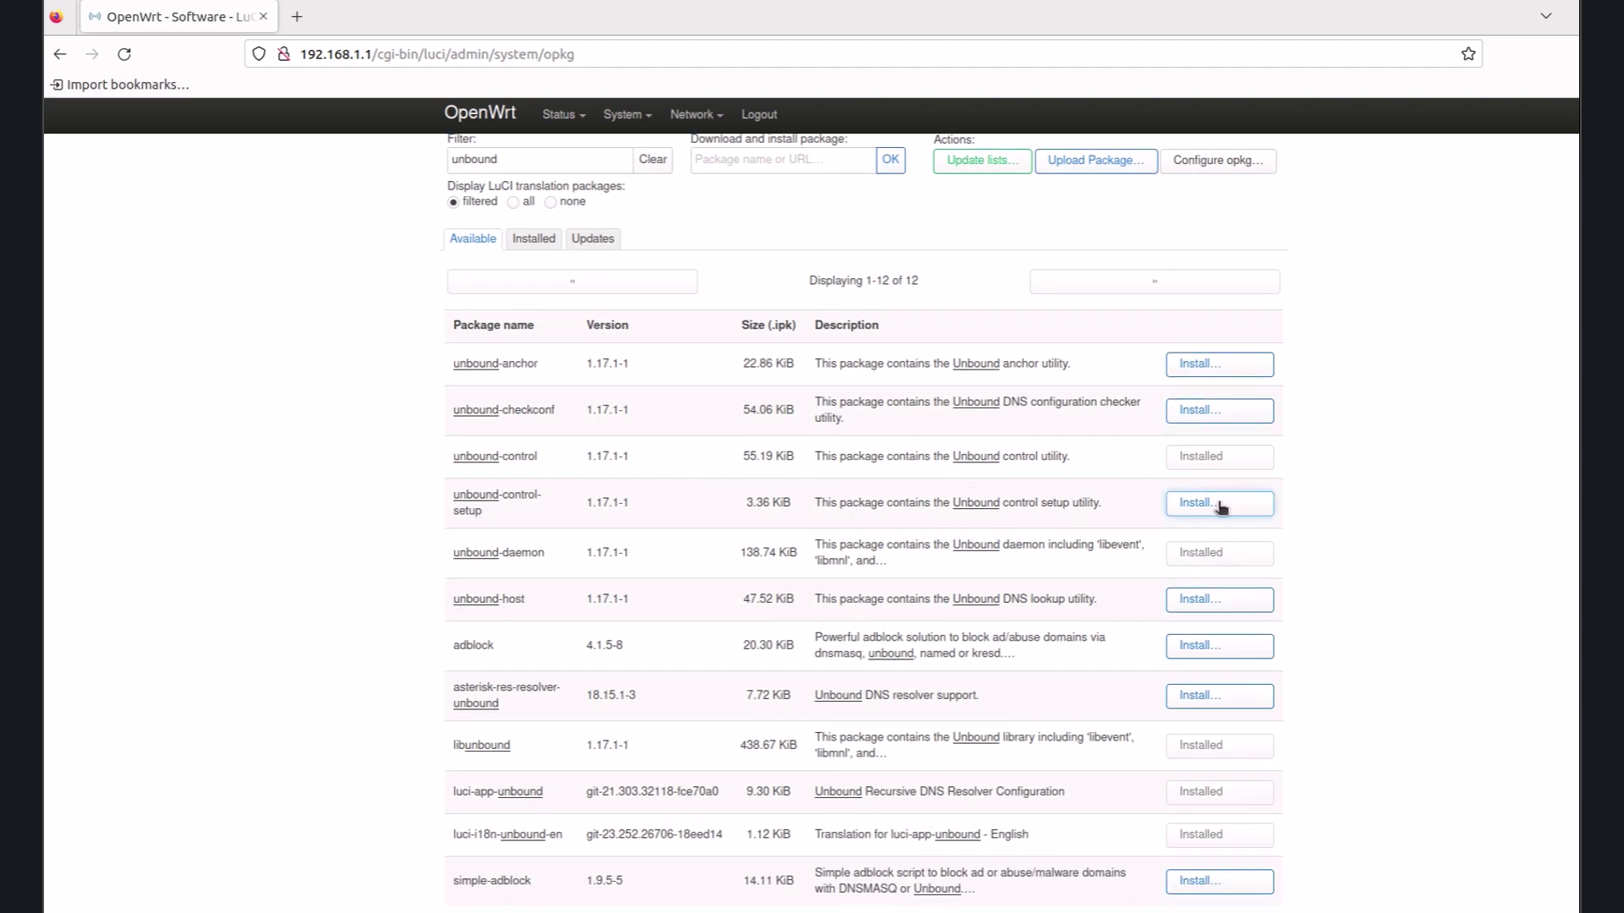
pyautogui.click(1186, 505)
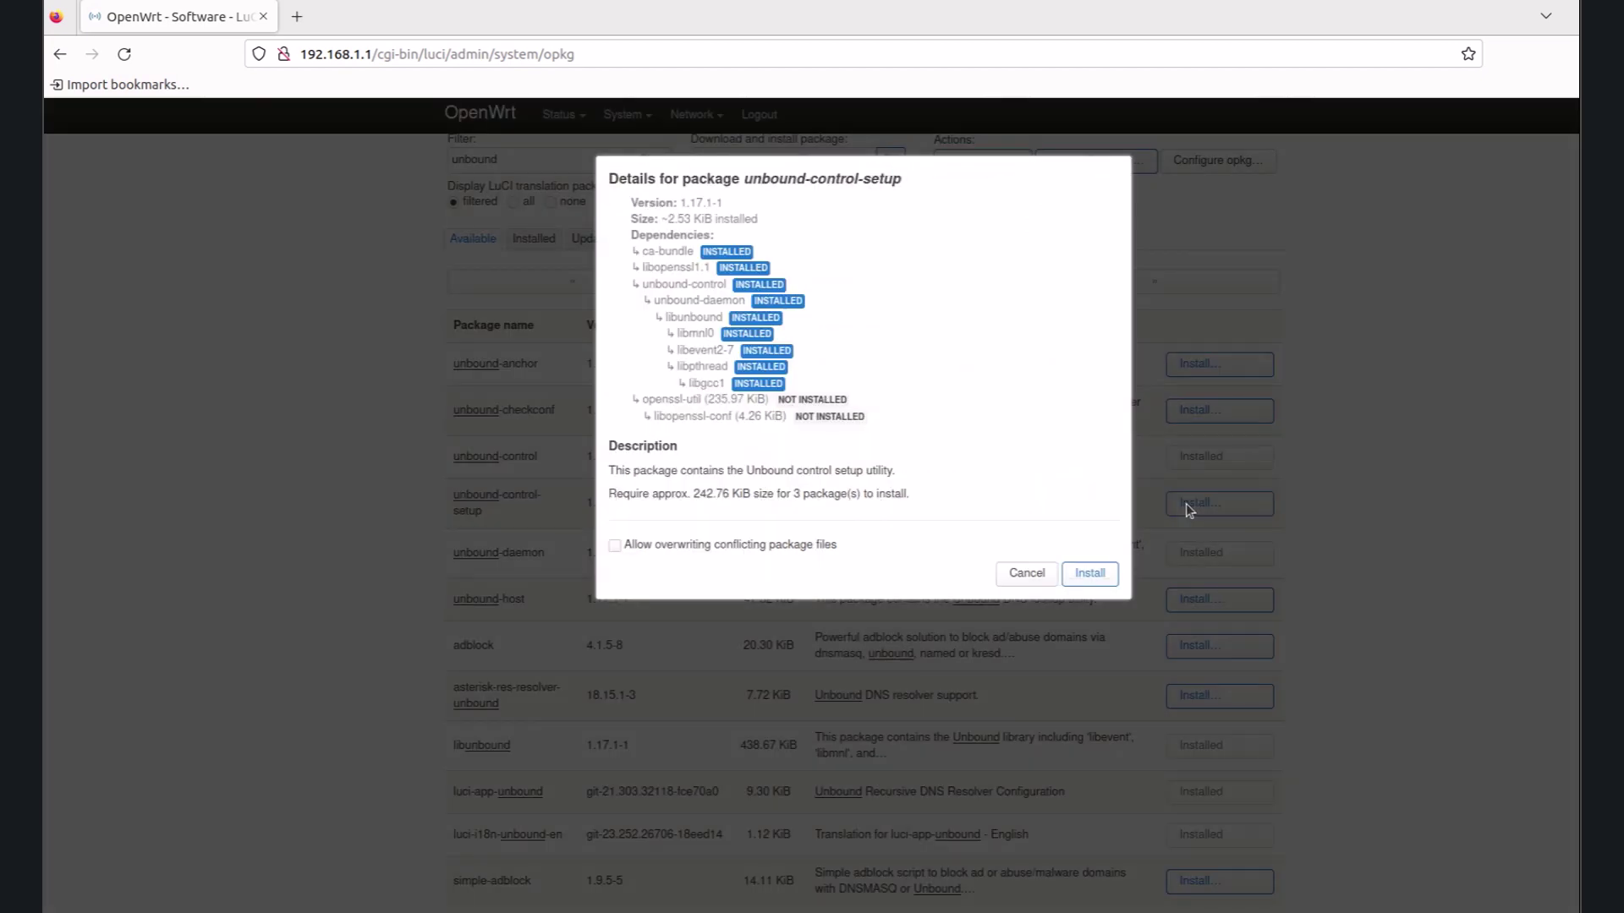
pyautogui.click(1083, 576)
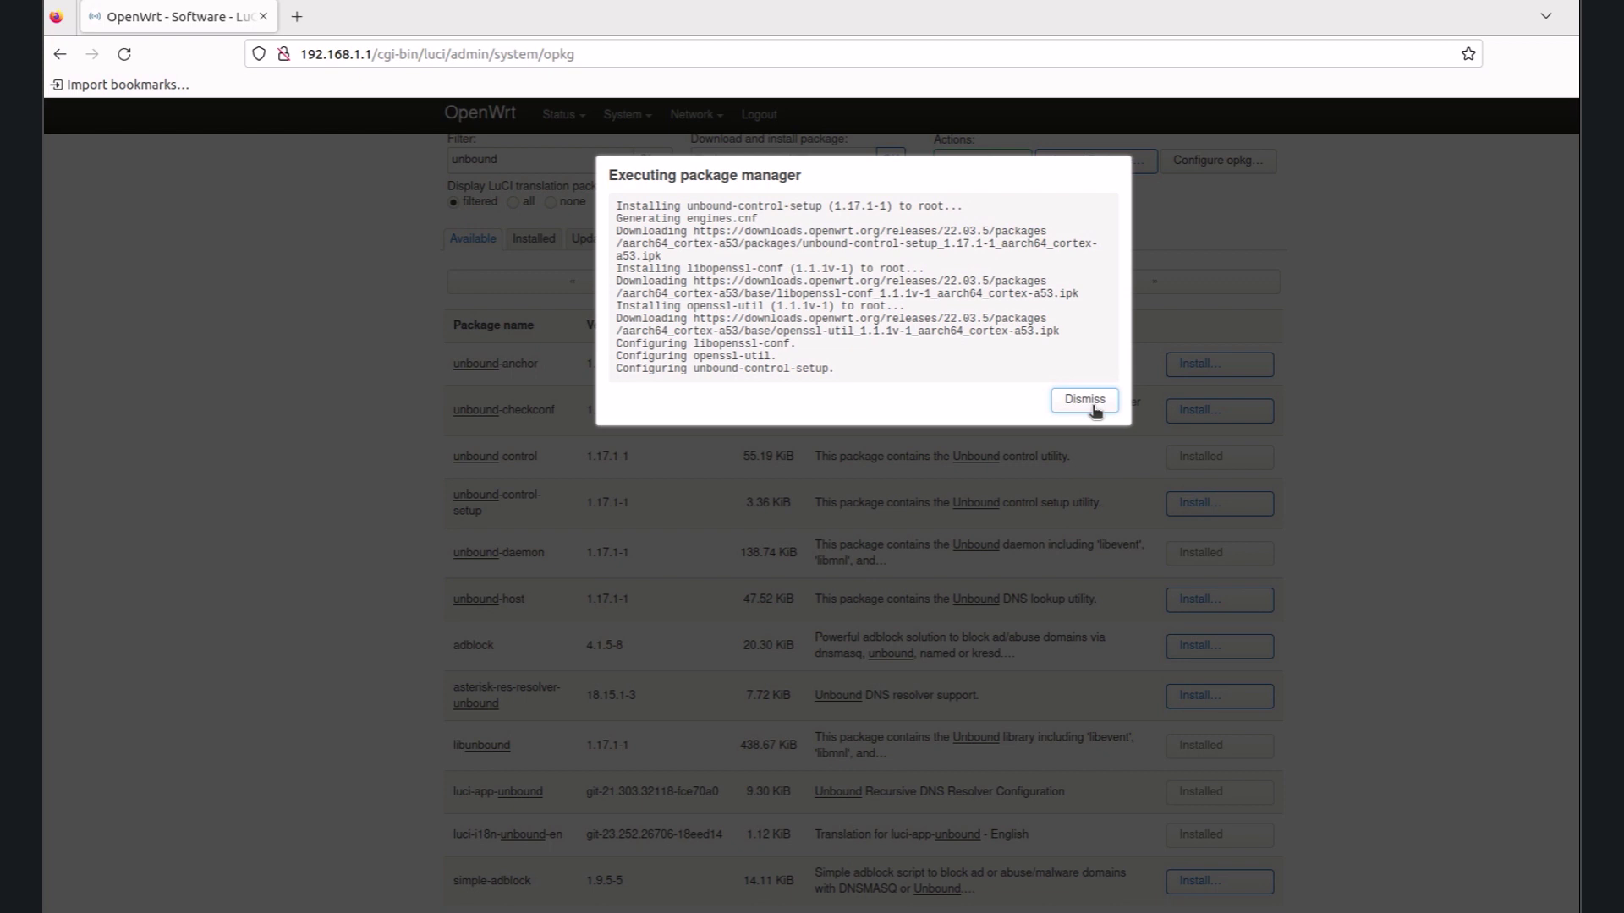
pyautogui.click(1090, 402)
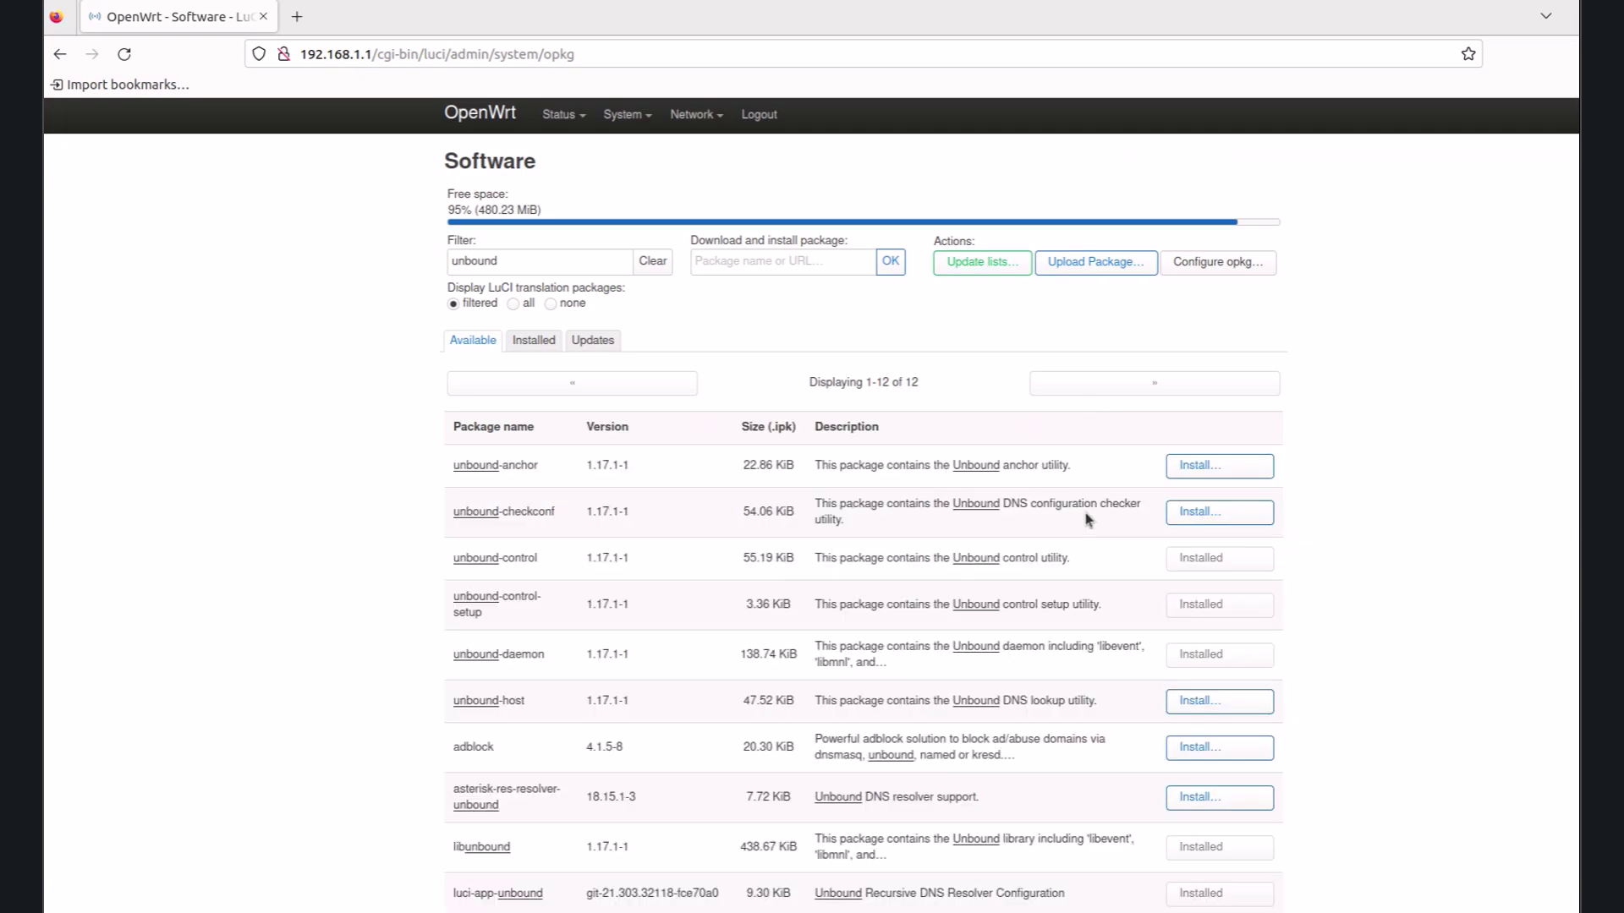
pyautogui.scroll(-2, 1086, 516)
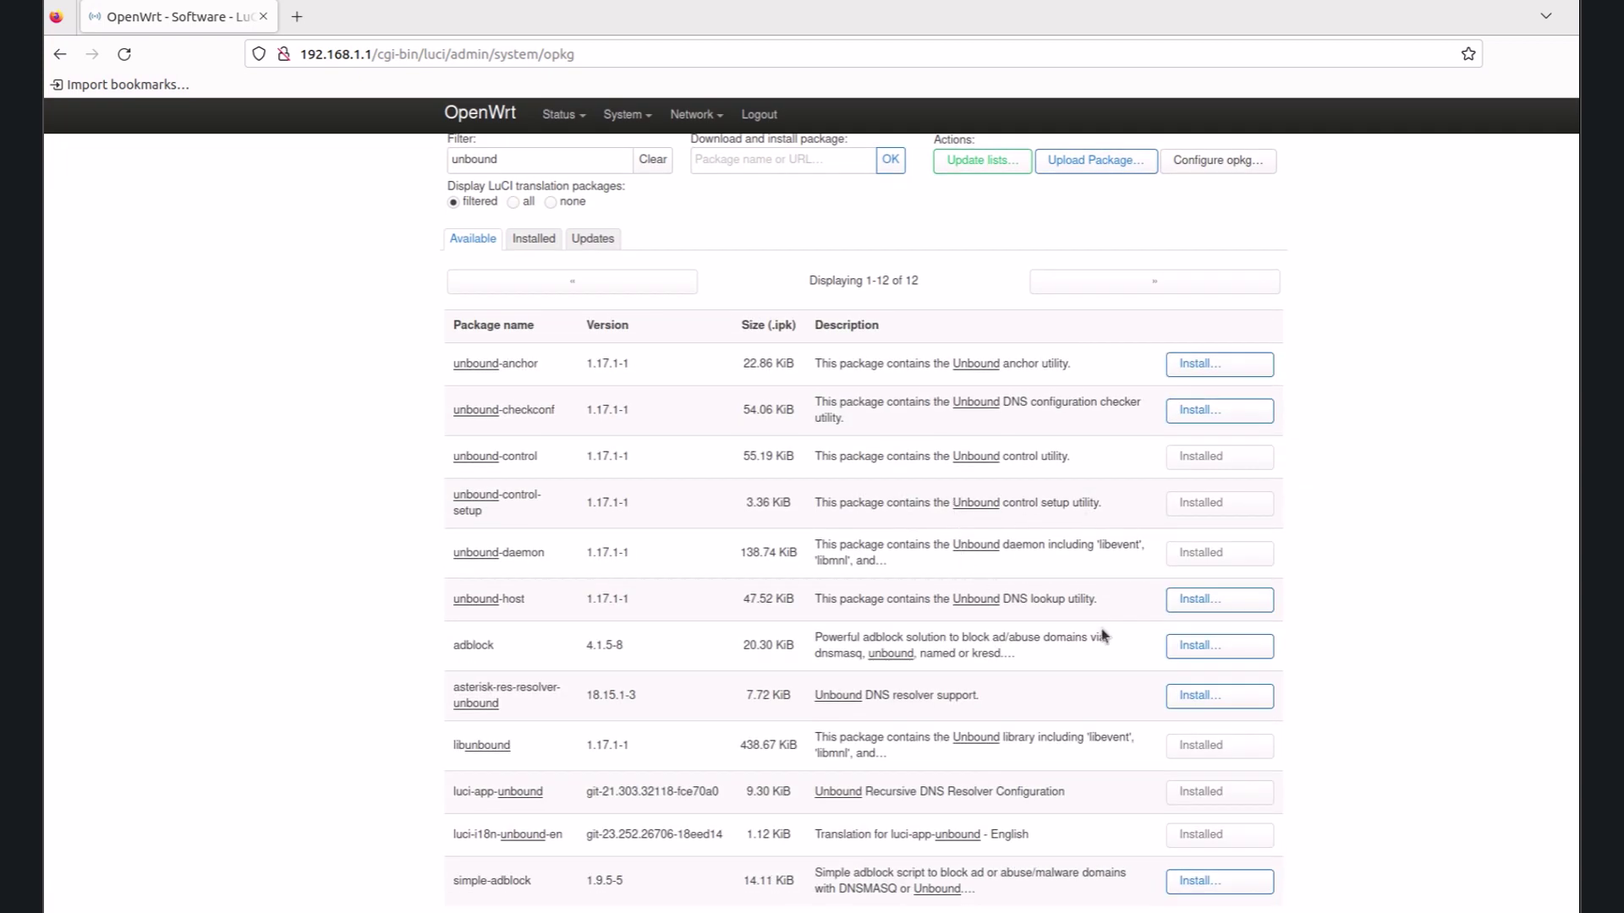
# - Install the unbound-host, unbound-anchor and unbound-checkconf packages
pyautogui.click(1191, 601)
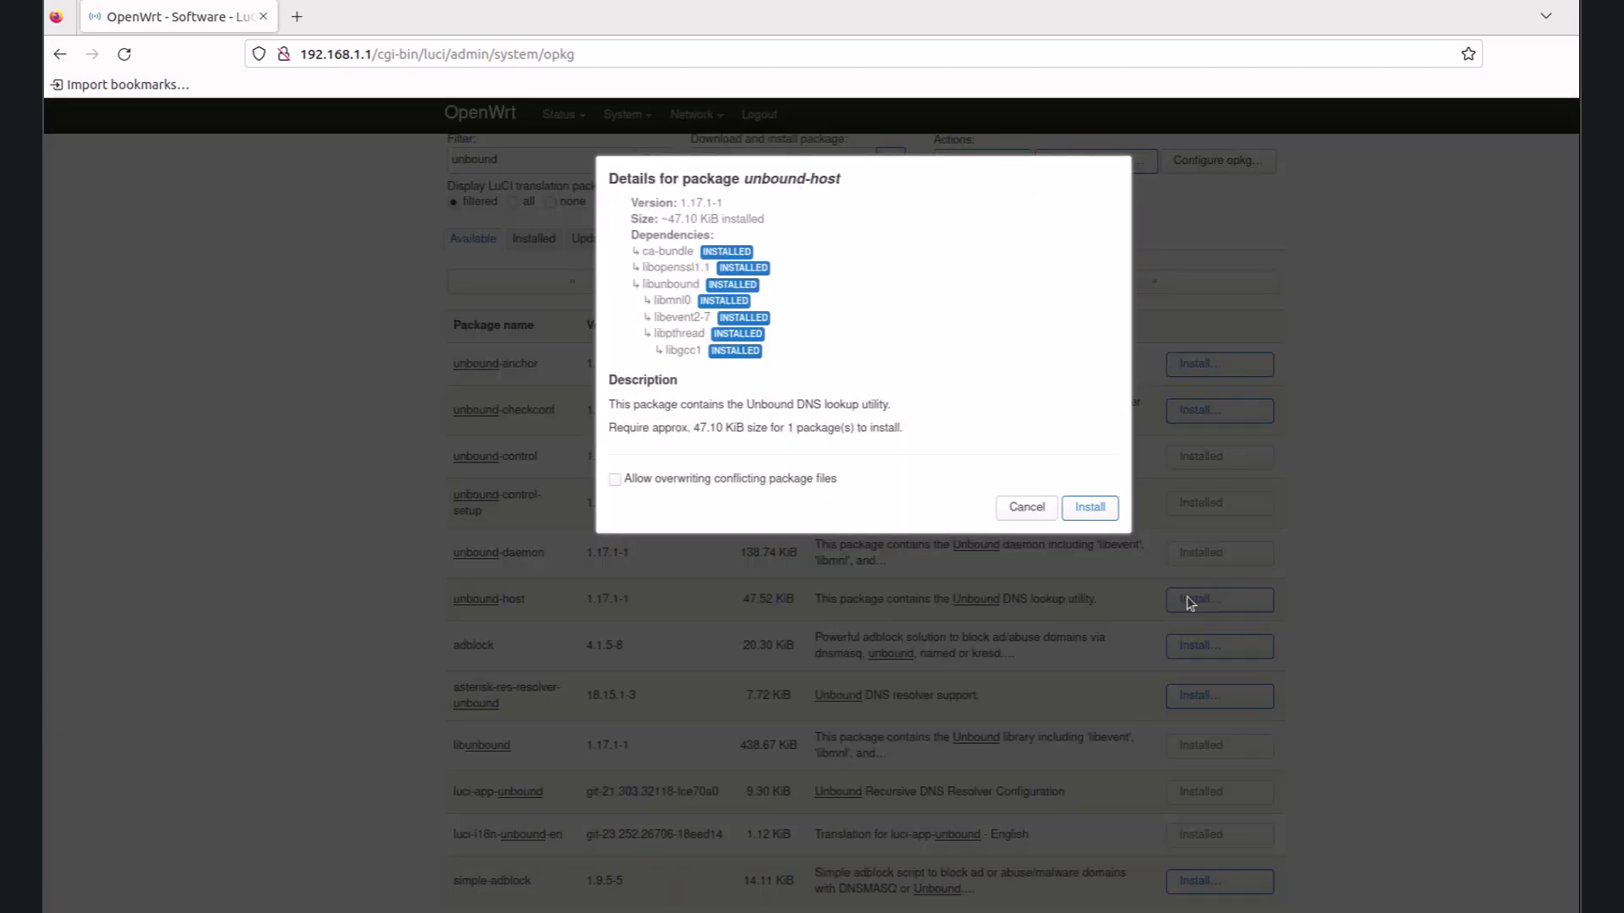
pyautogui.click(1088, 511)
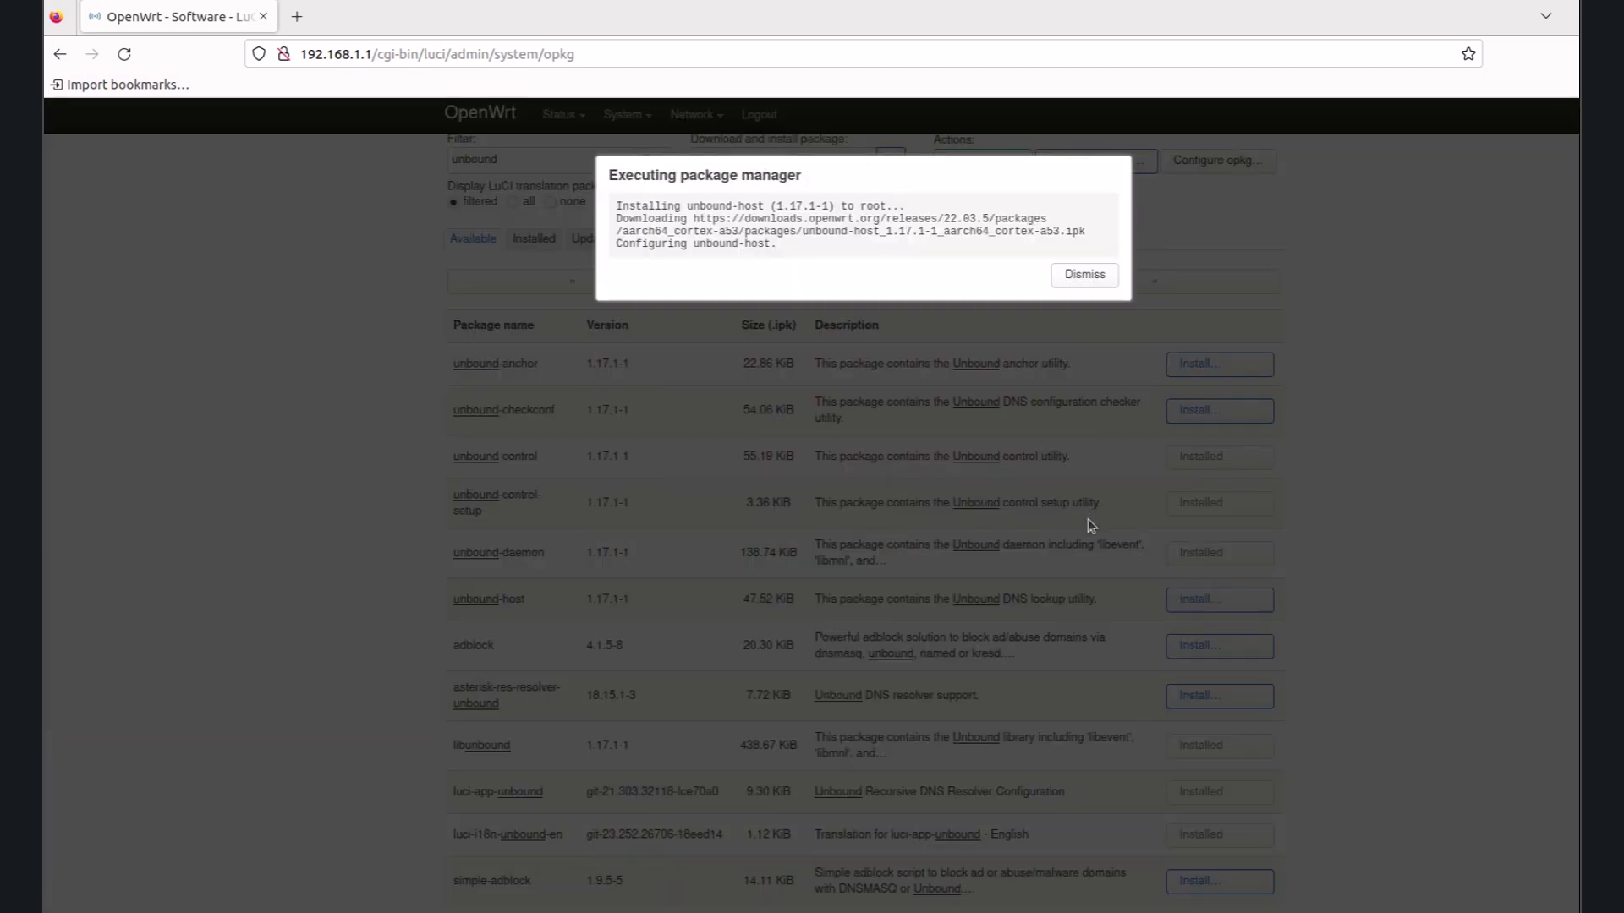
pyautogui.click(1091, 275)
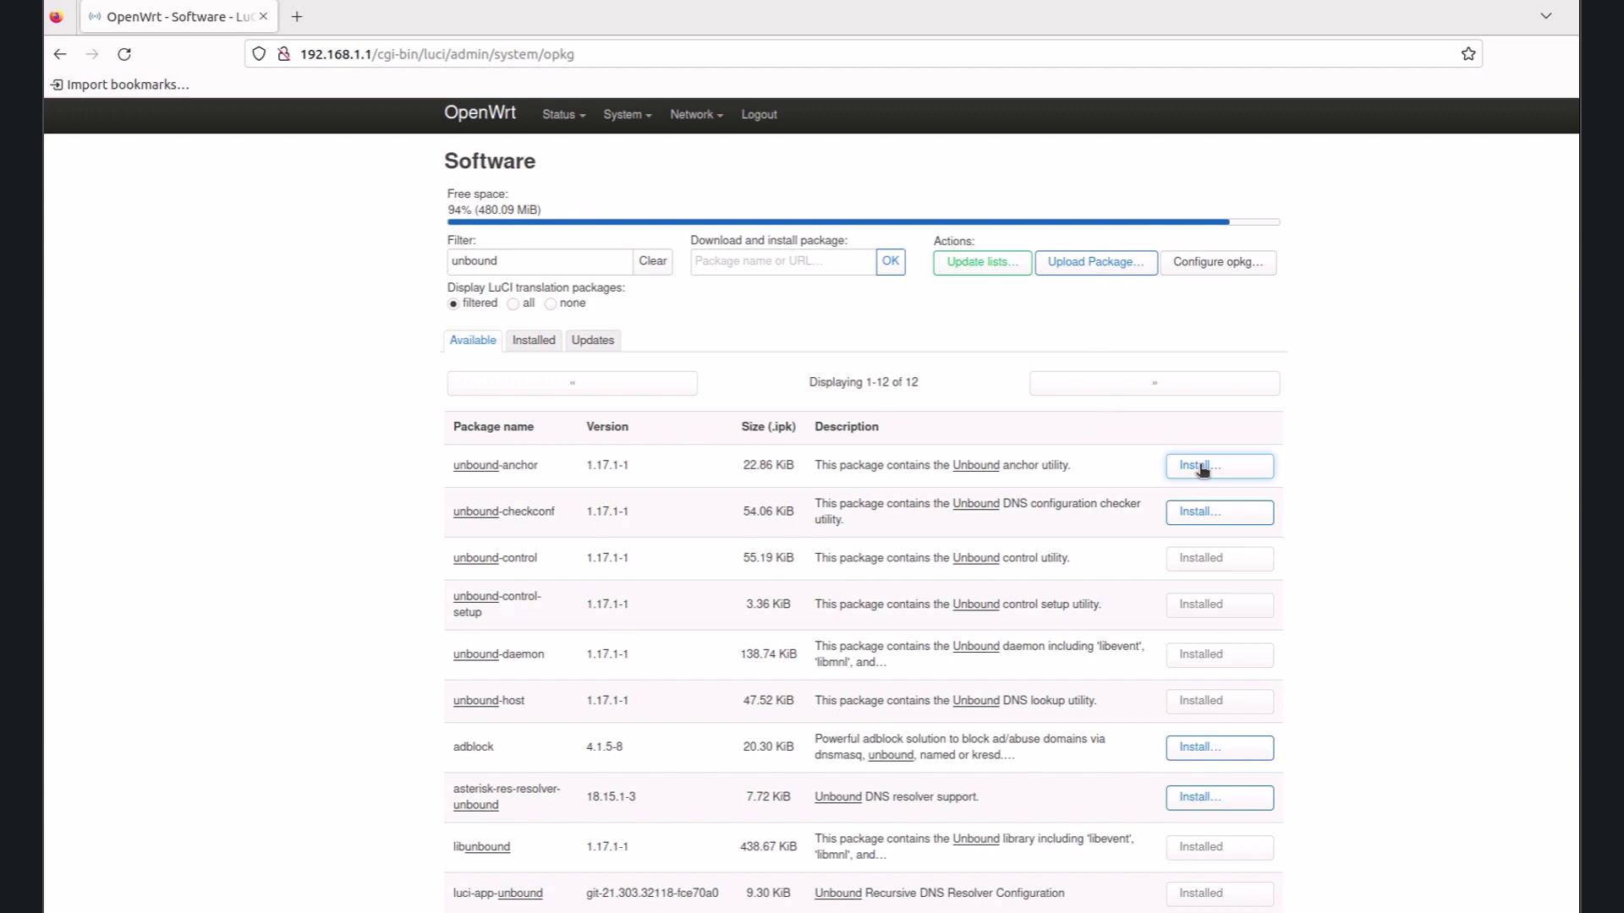
pyautogui.click(1201, 468)
pyautogui.click(1090, 542)
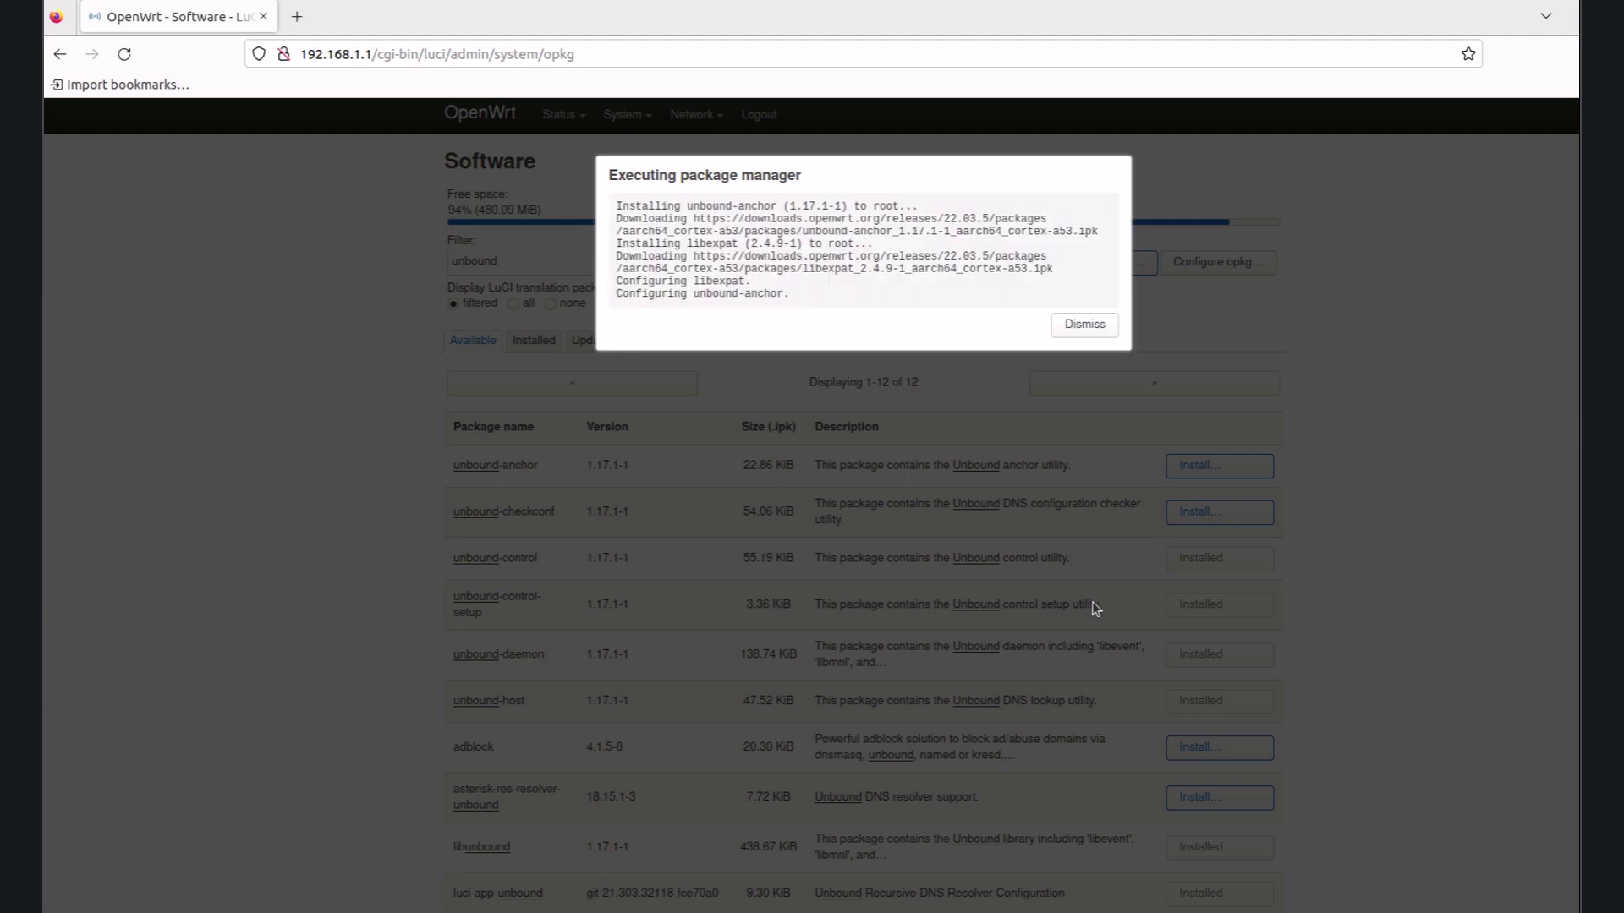
pyautogui.click(1093, 326)
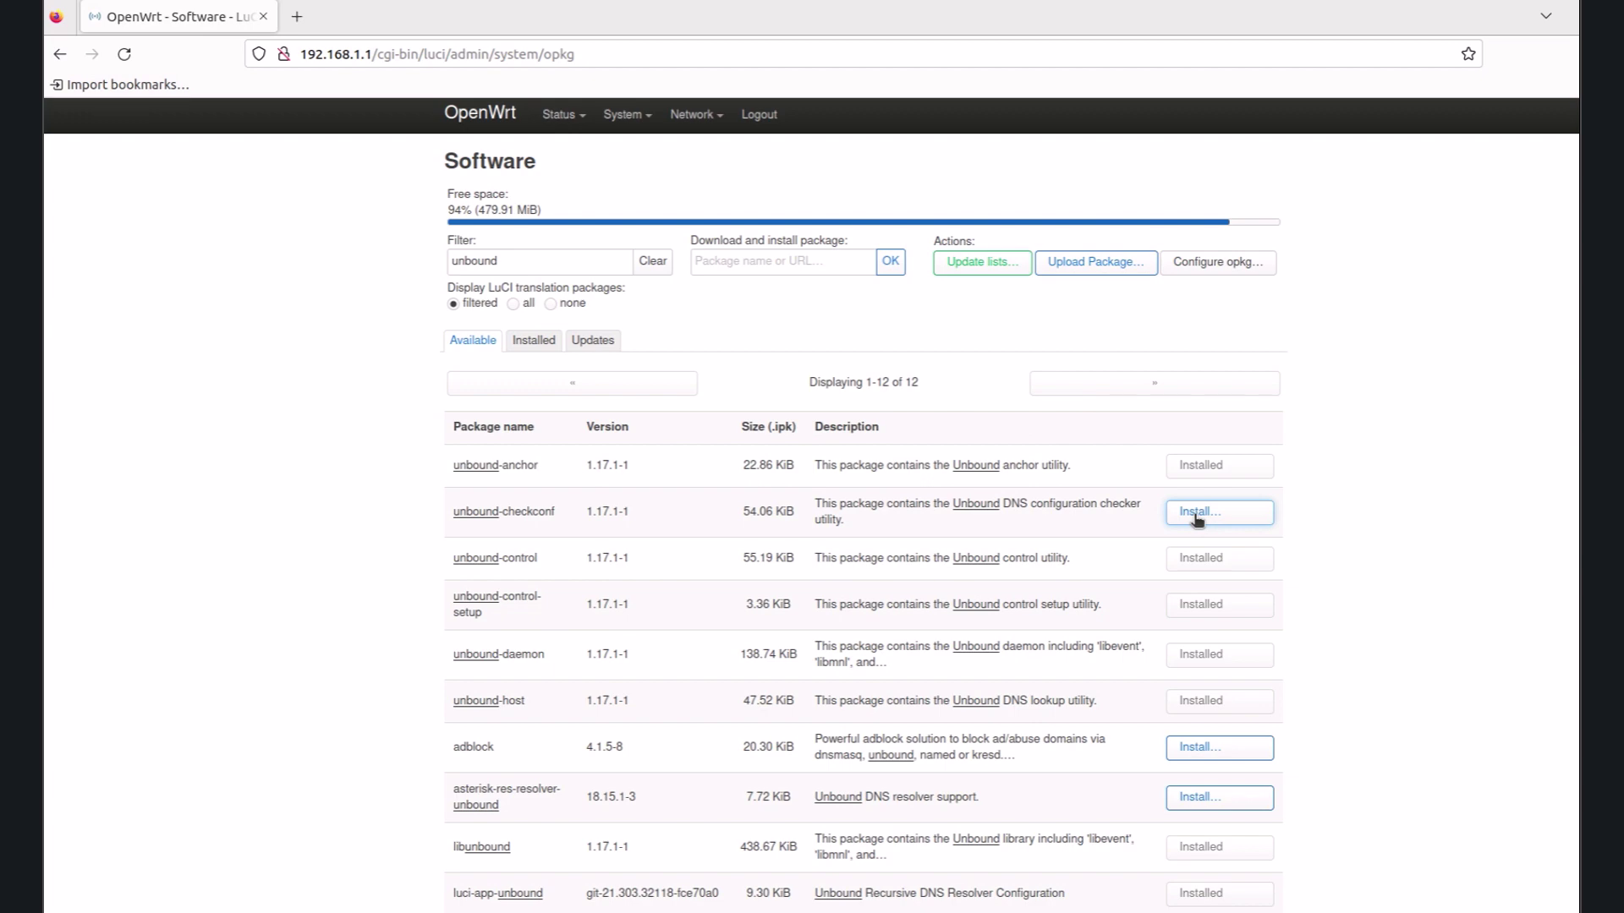
pyautogui.click(1195, 514)
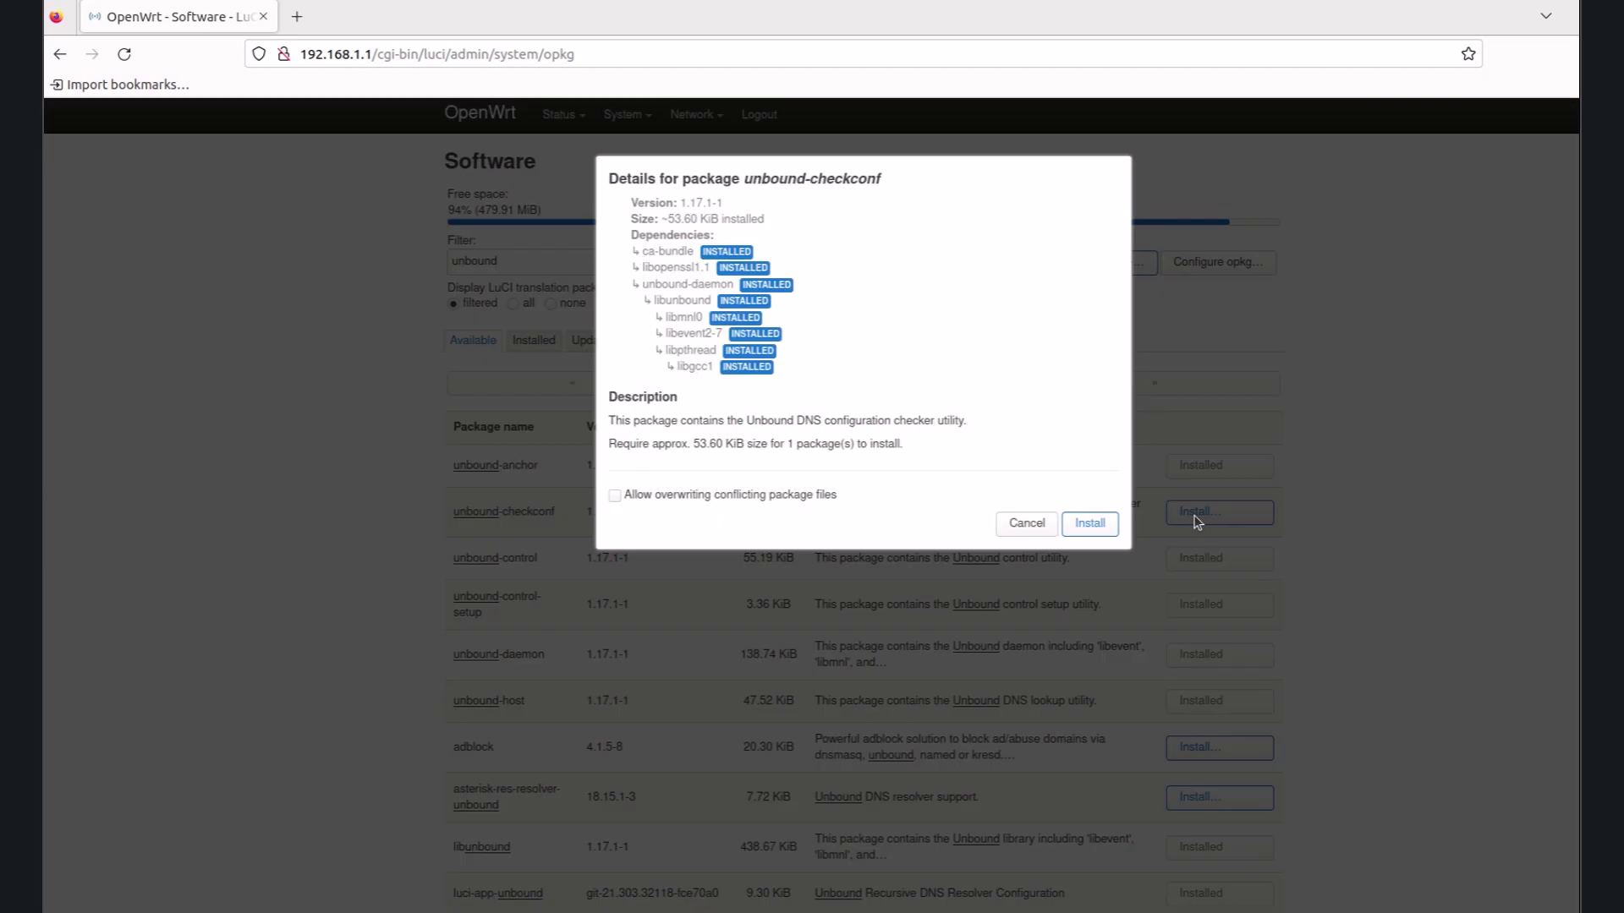
pyautogui.click(1085, 526)
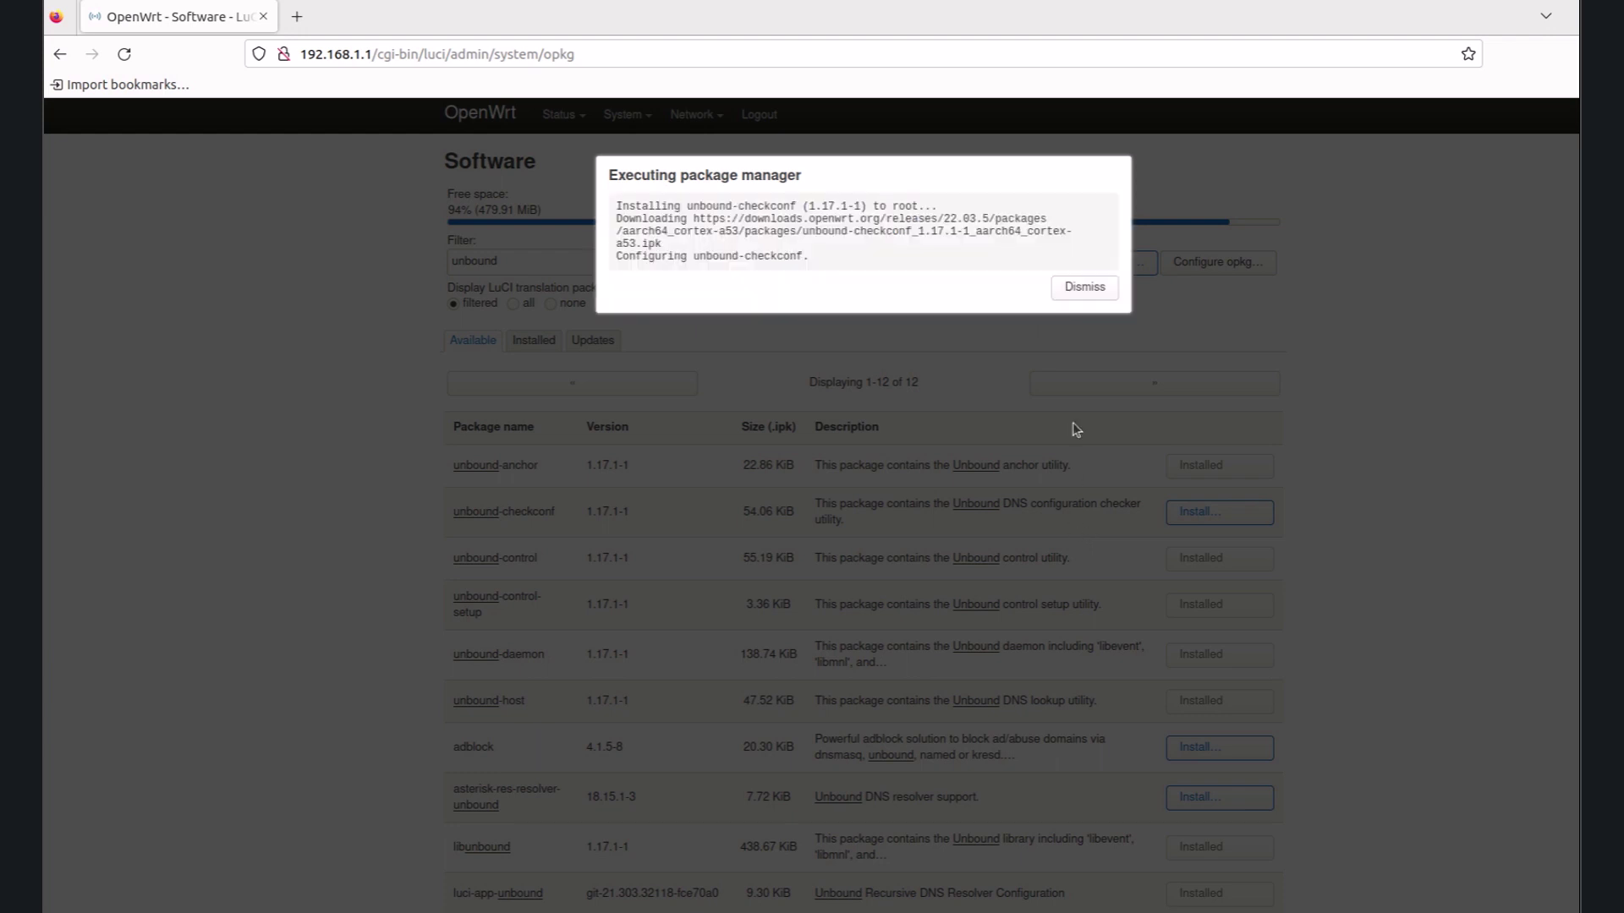
pyautogui.click(1087, 289)
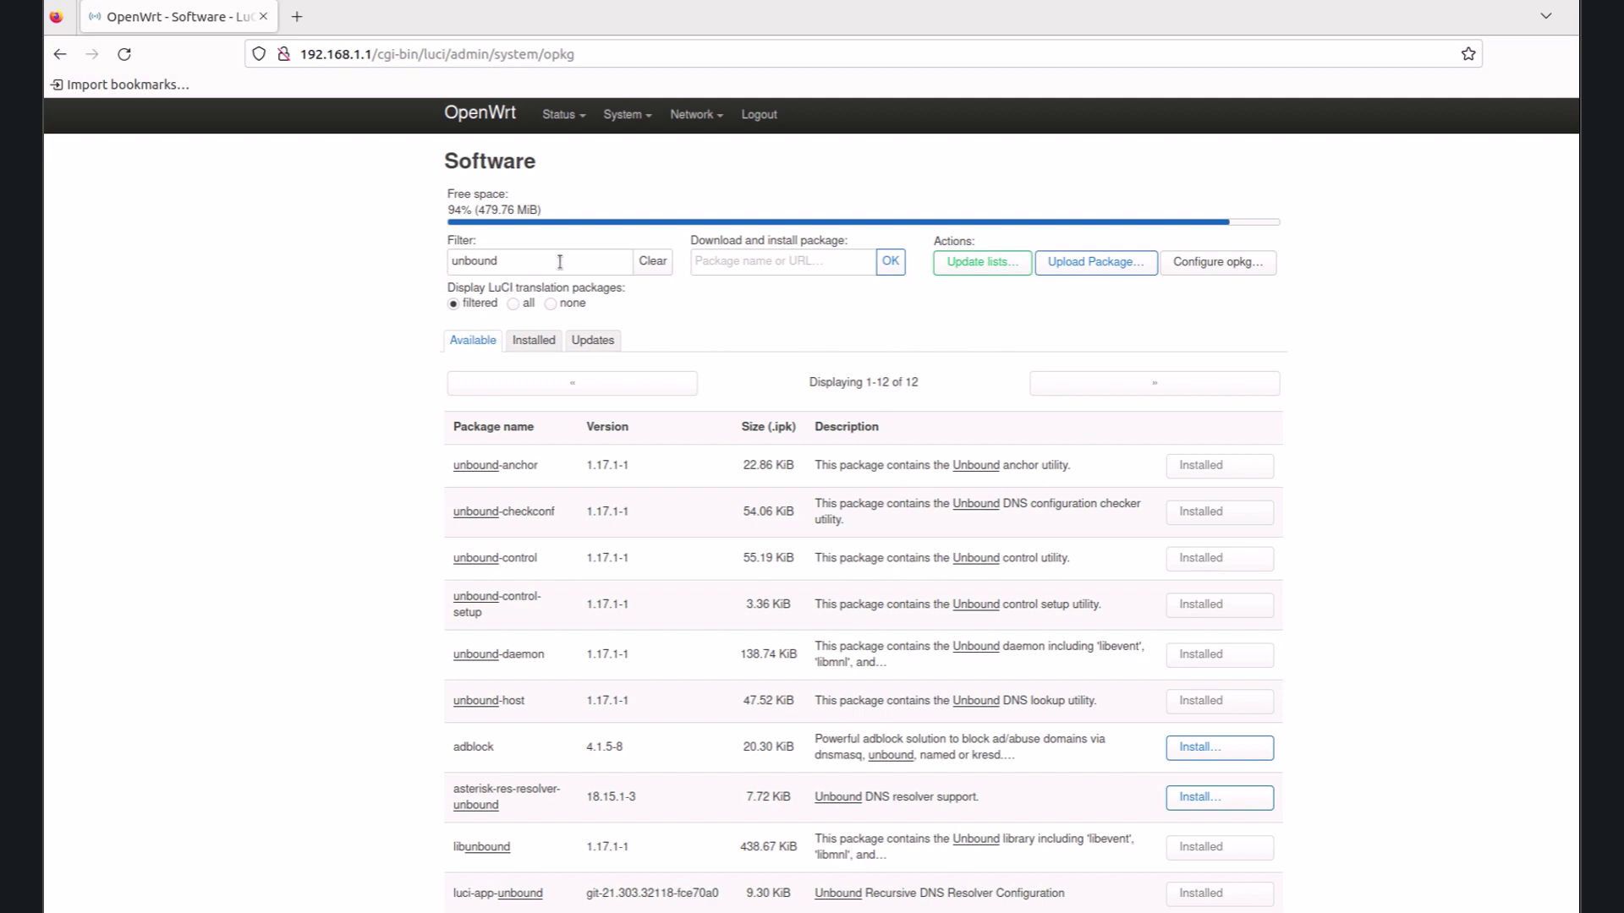
# - Filter packages for 'ttyd' and install luci-app-ttyd with ttyd and its translation
pyautogui.click(653, 263)
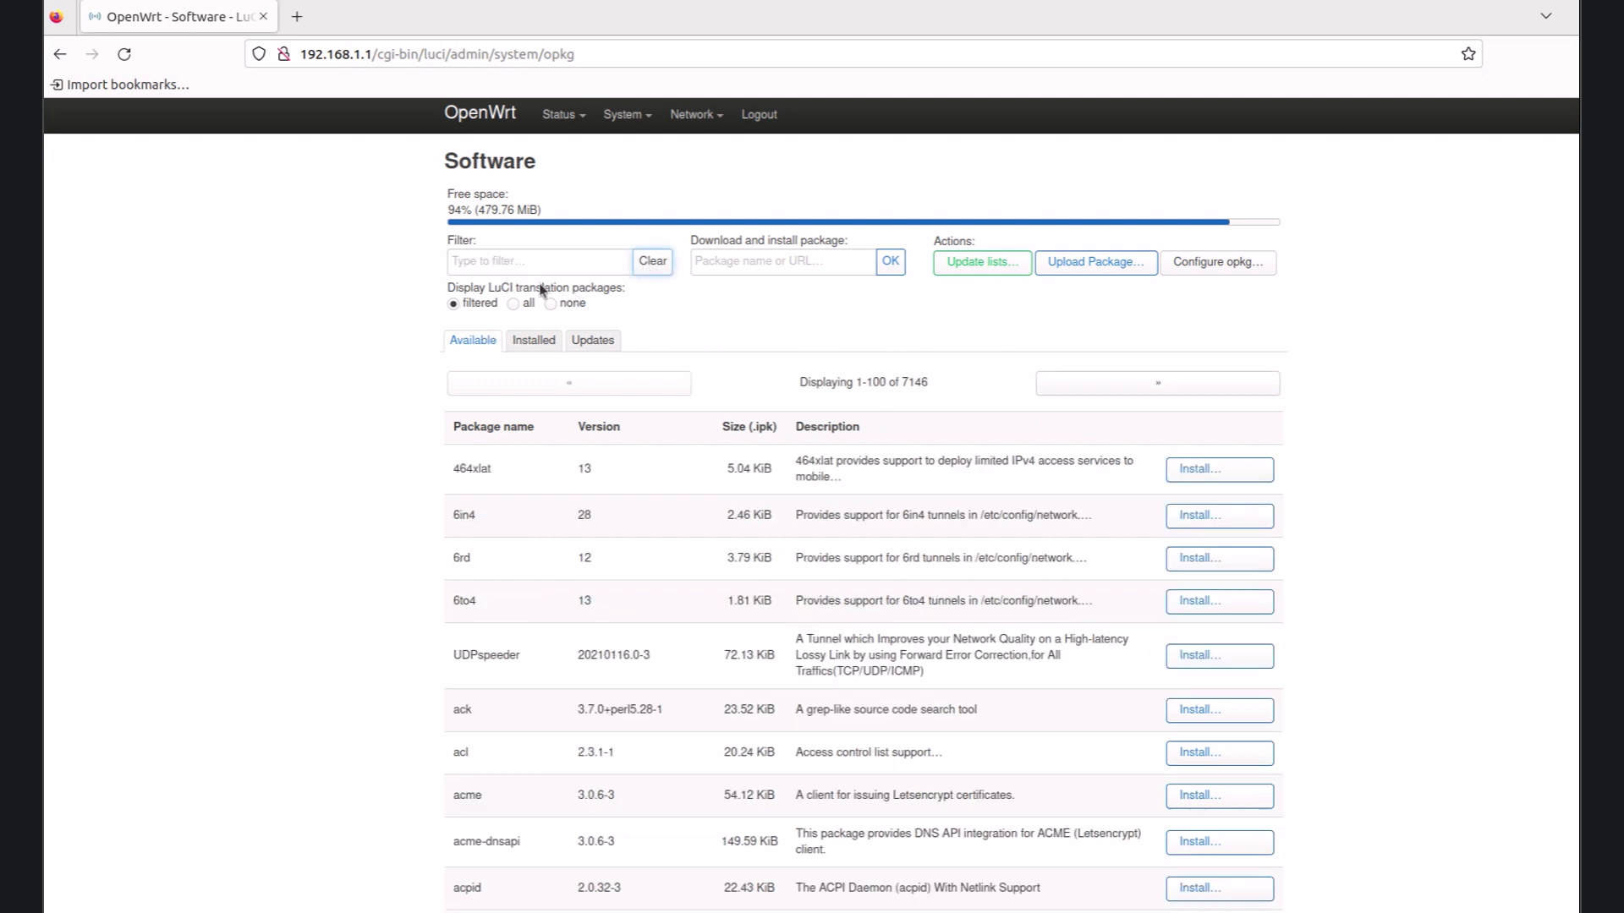
pyautogui.click(533, 261)
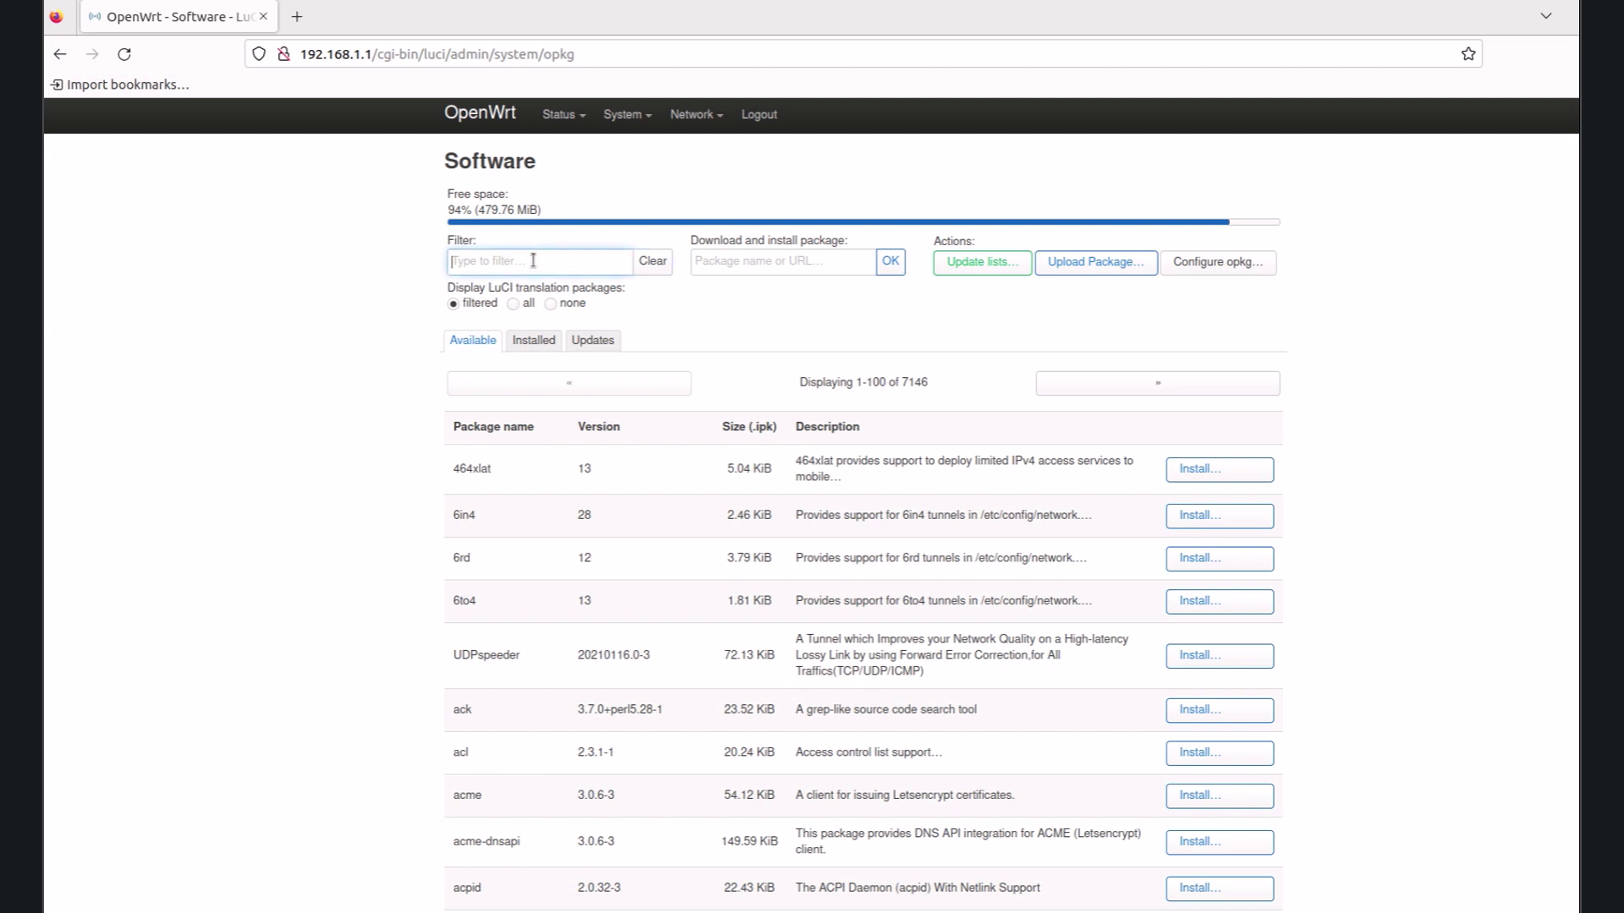
pyautogui.write('tty')
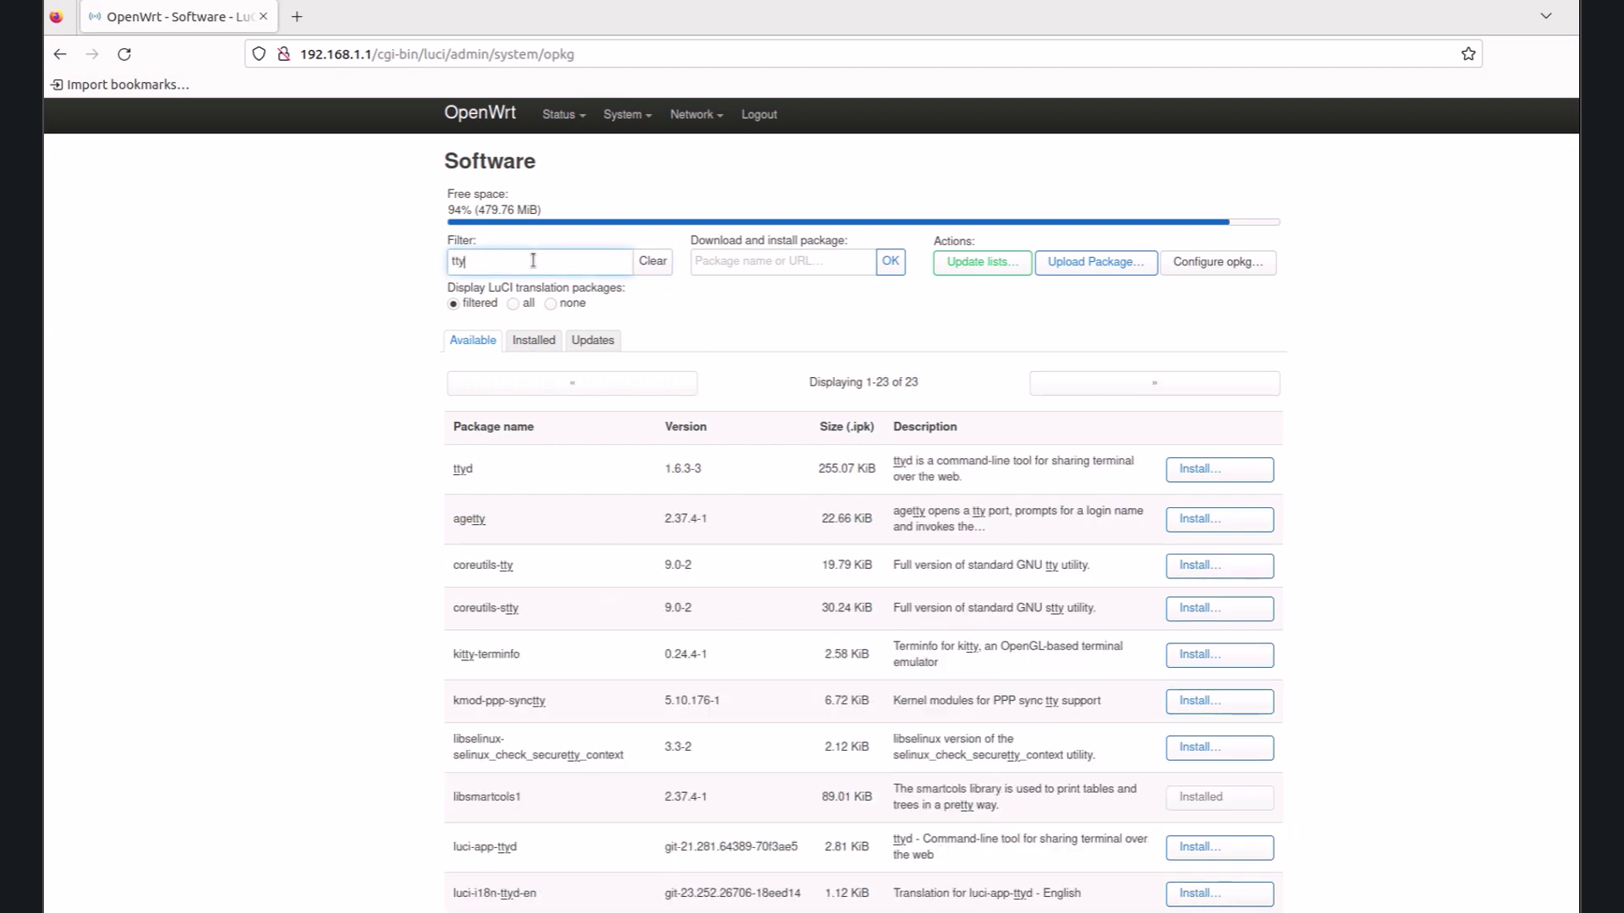
pyautogui.write('d')
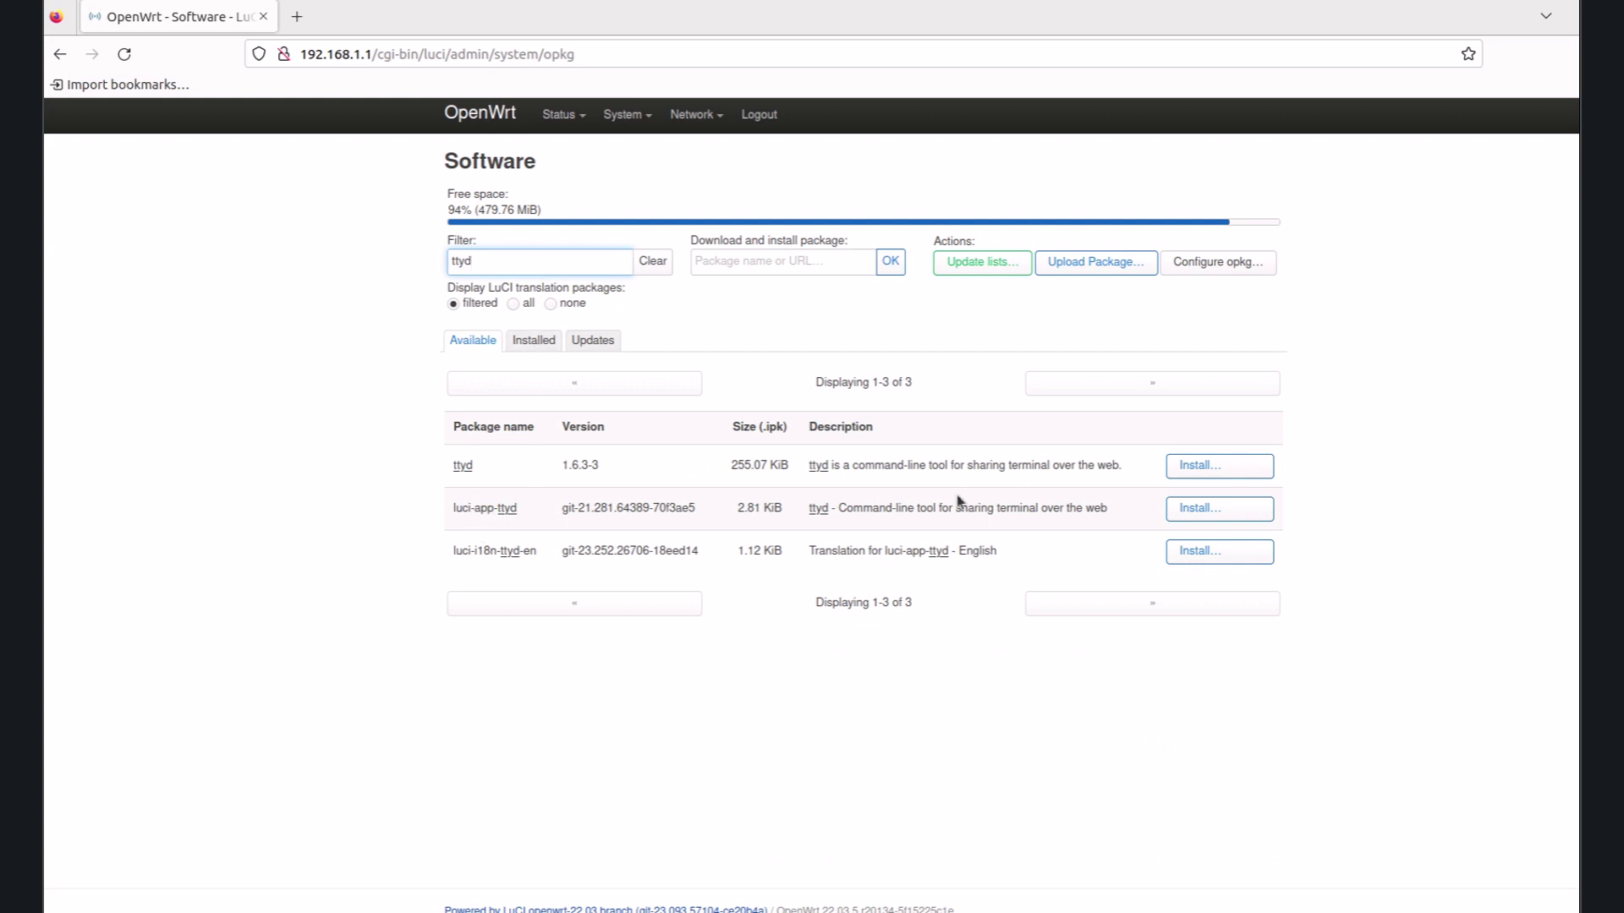
pyautogui.click(1193, 511)
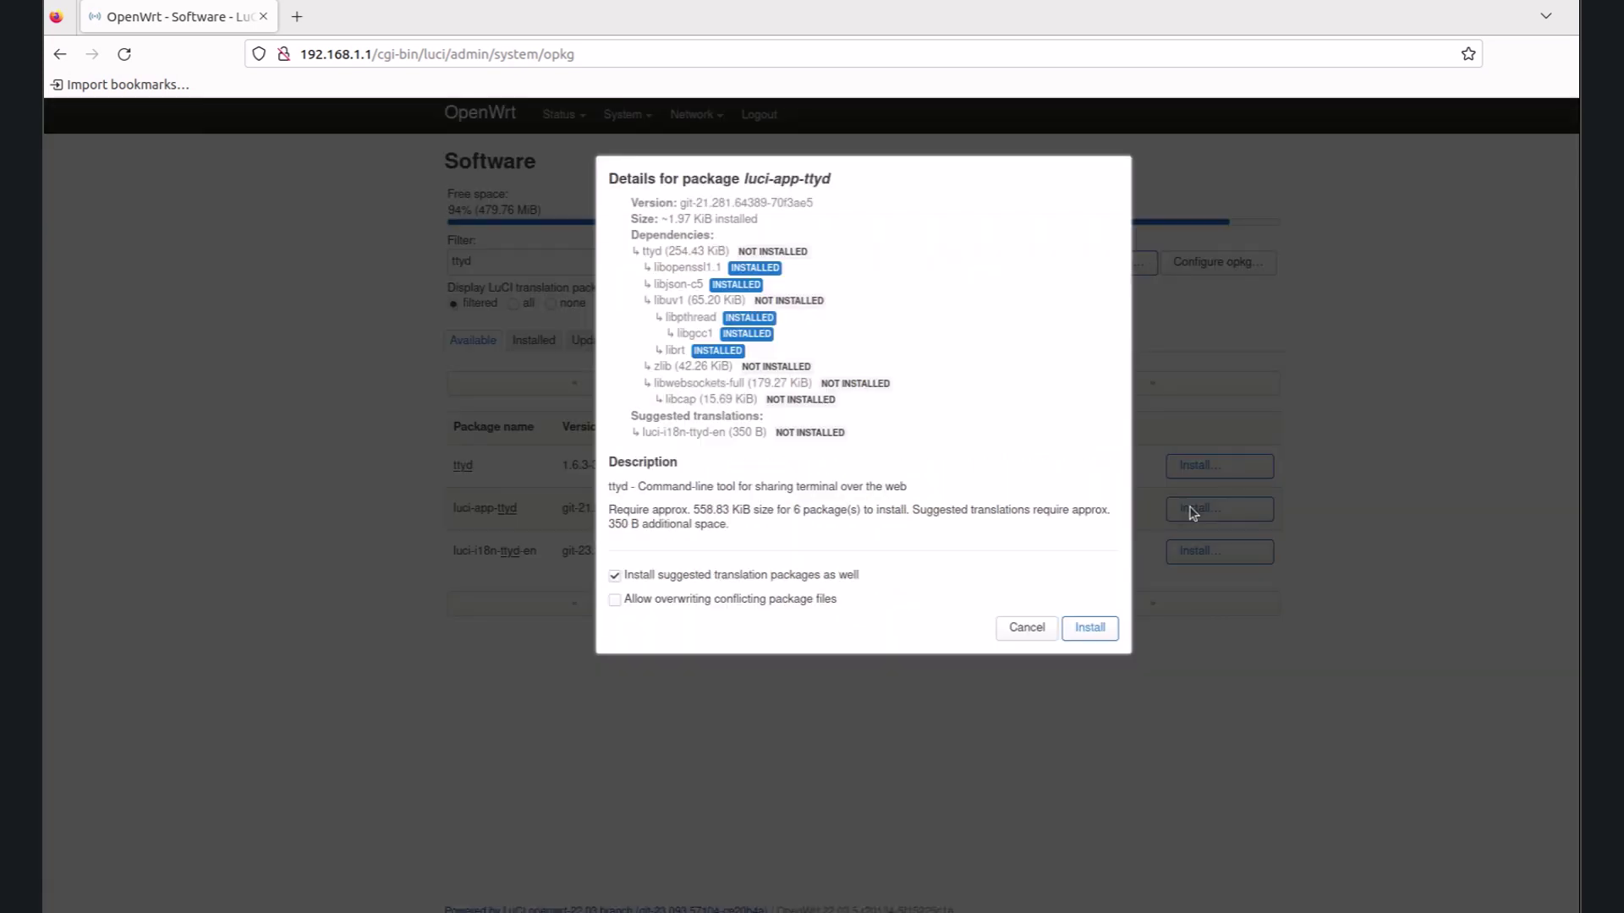
pyautogui.click(1092, 627)
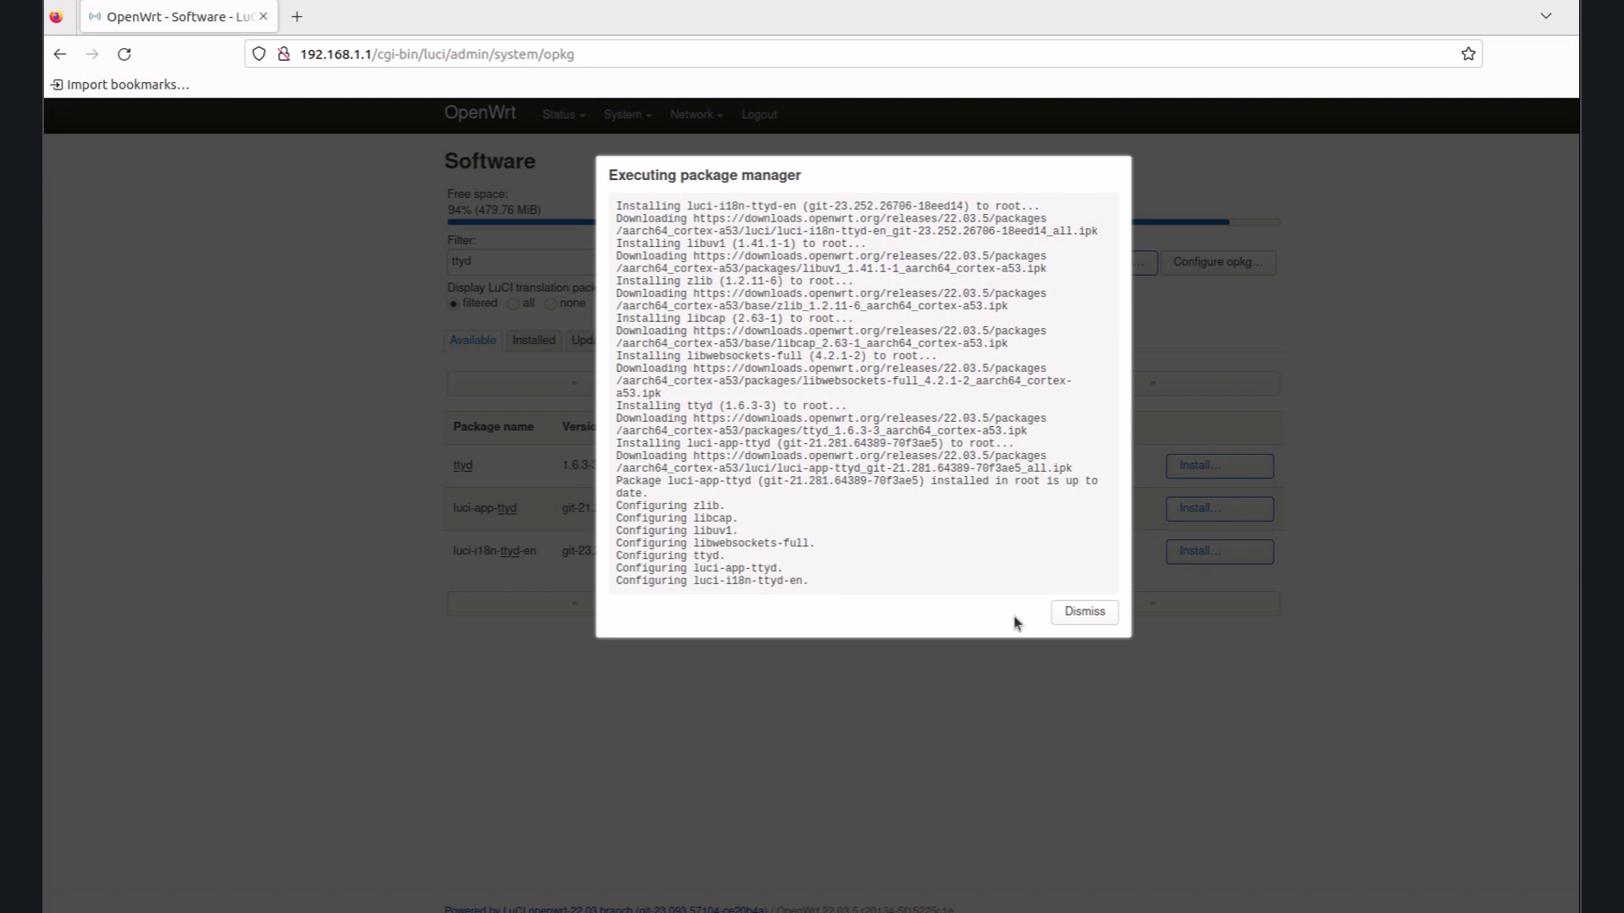
pyautogui.click(1077, 620)
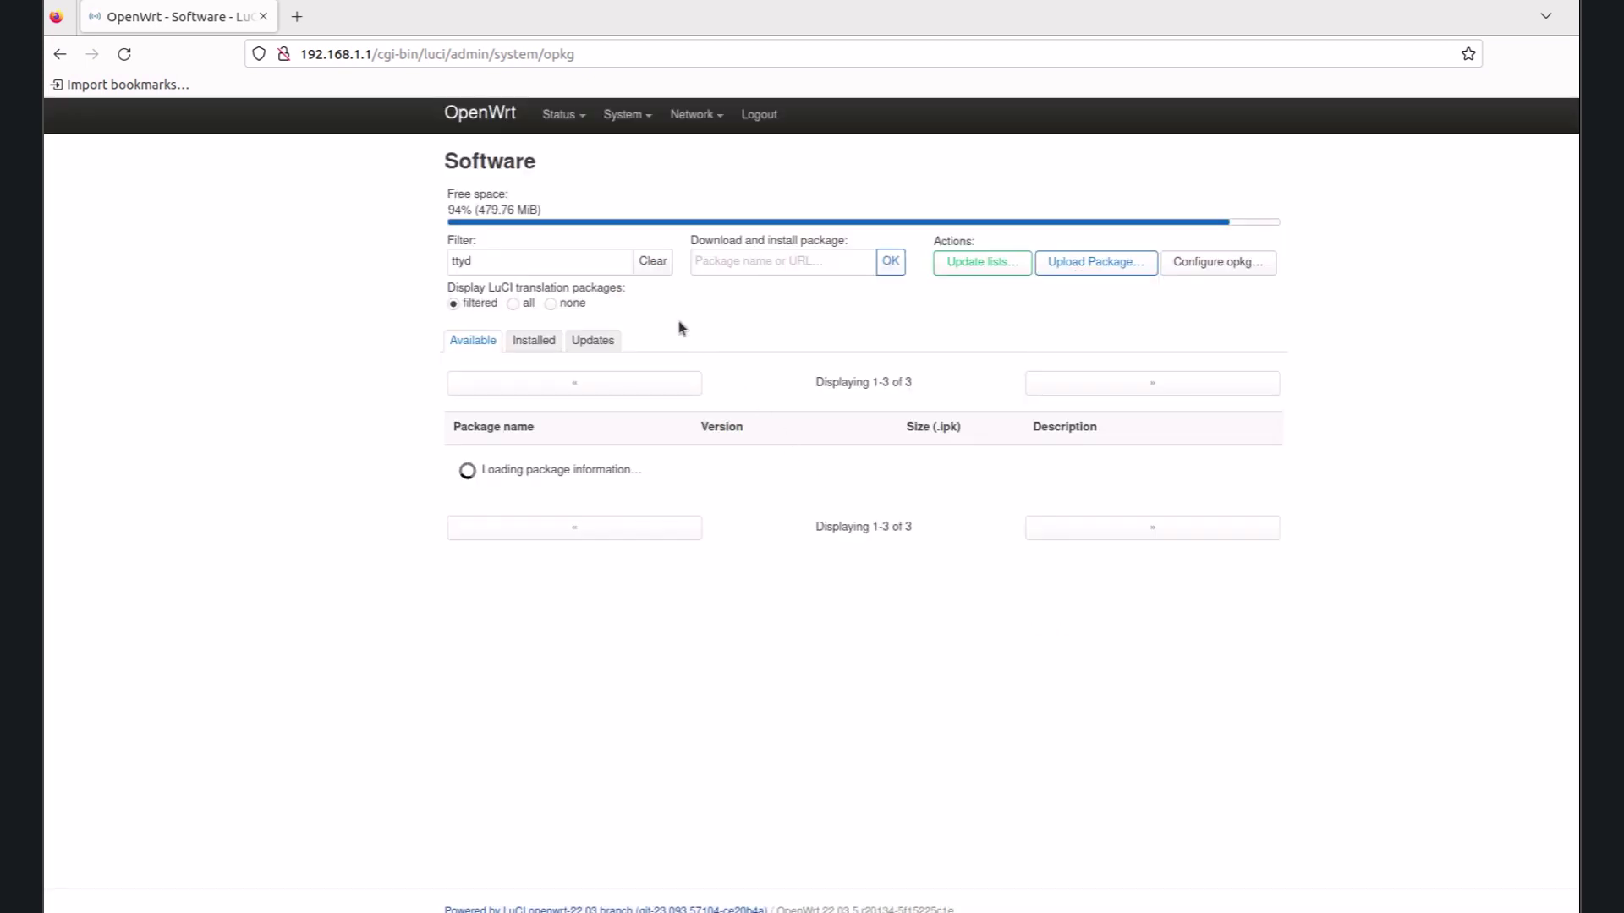
# - Filter installed packages for 'odhcpd' and remove odhcpd-ipv6only
pyautogui.click(652, 264)
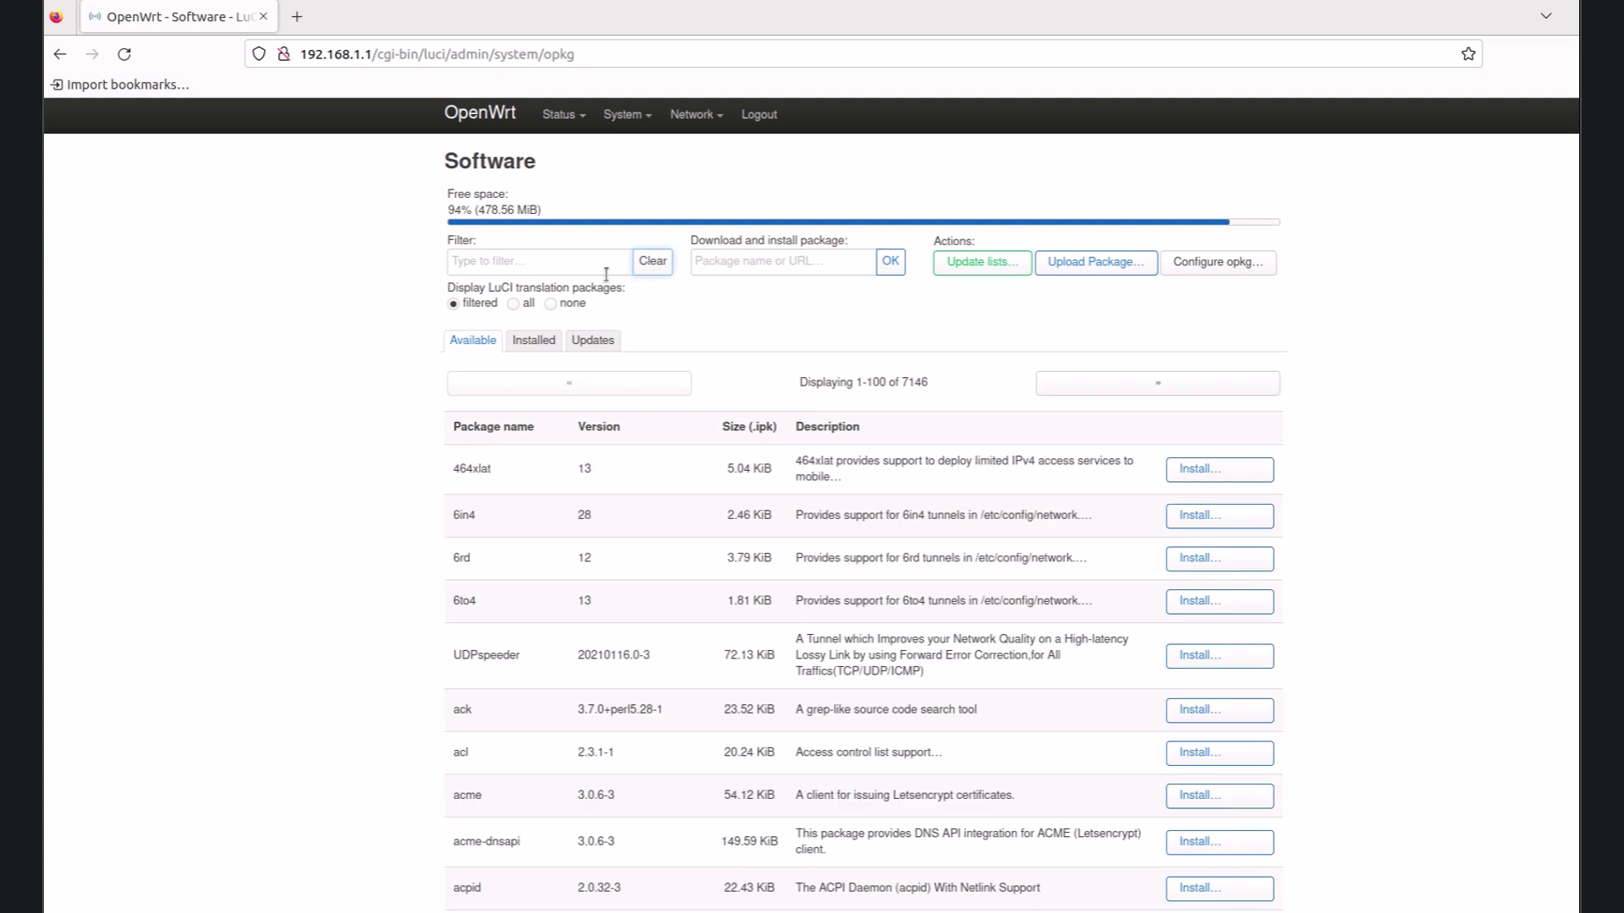
pyautogui.click(534, 342)
pyautogui.click(521, 260)
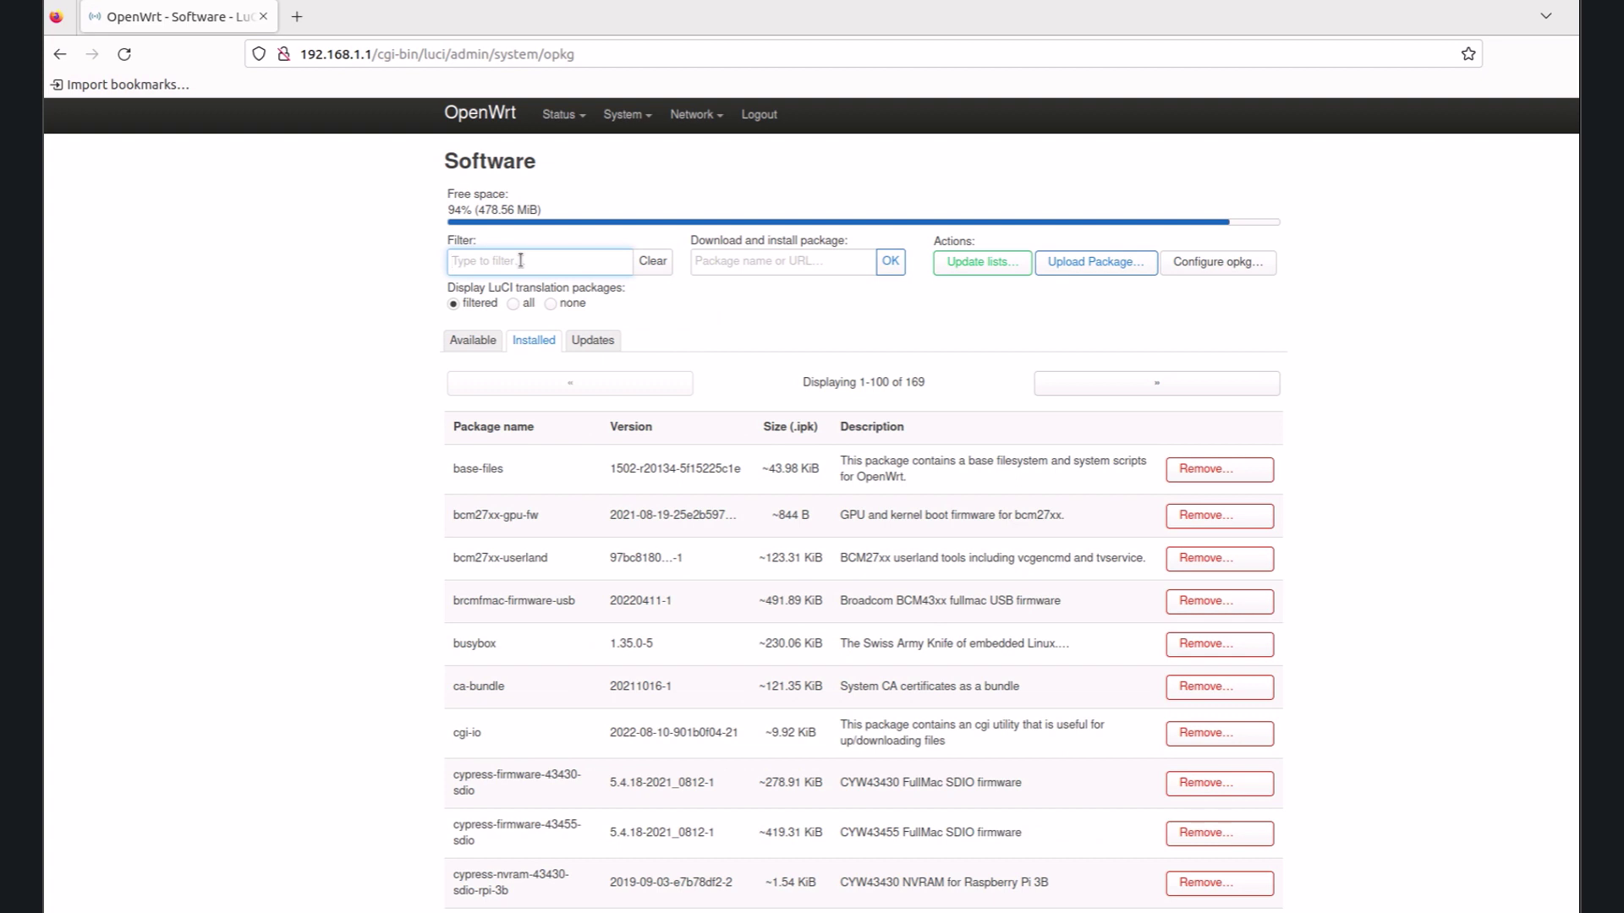
pyautogui.write('odh')
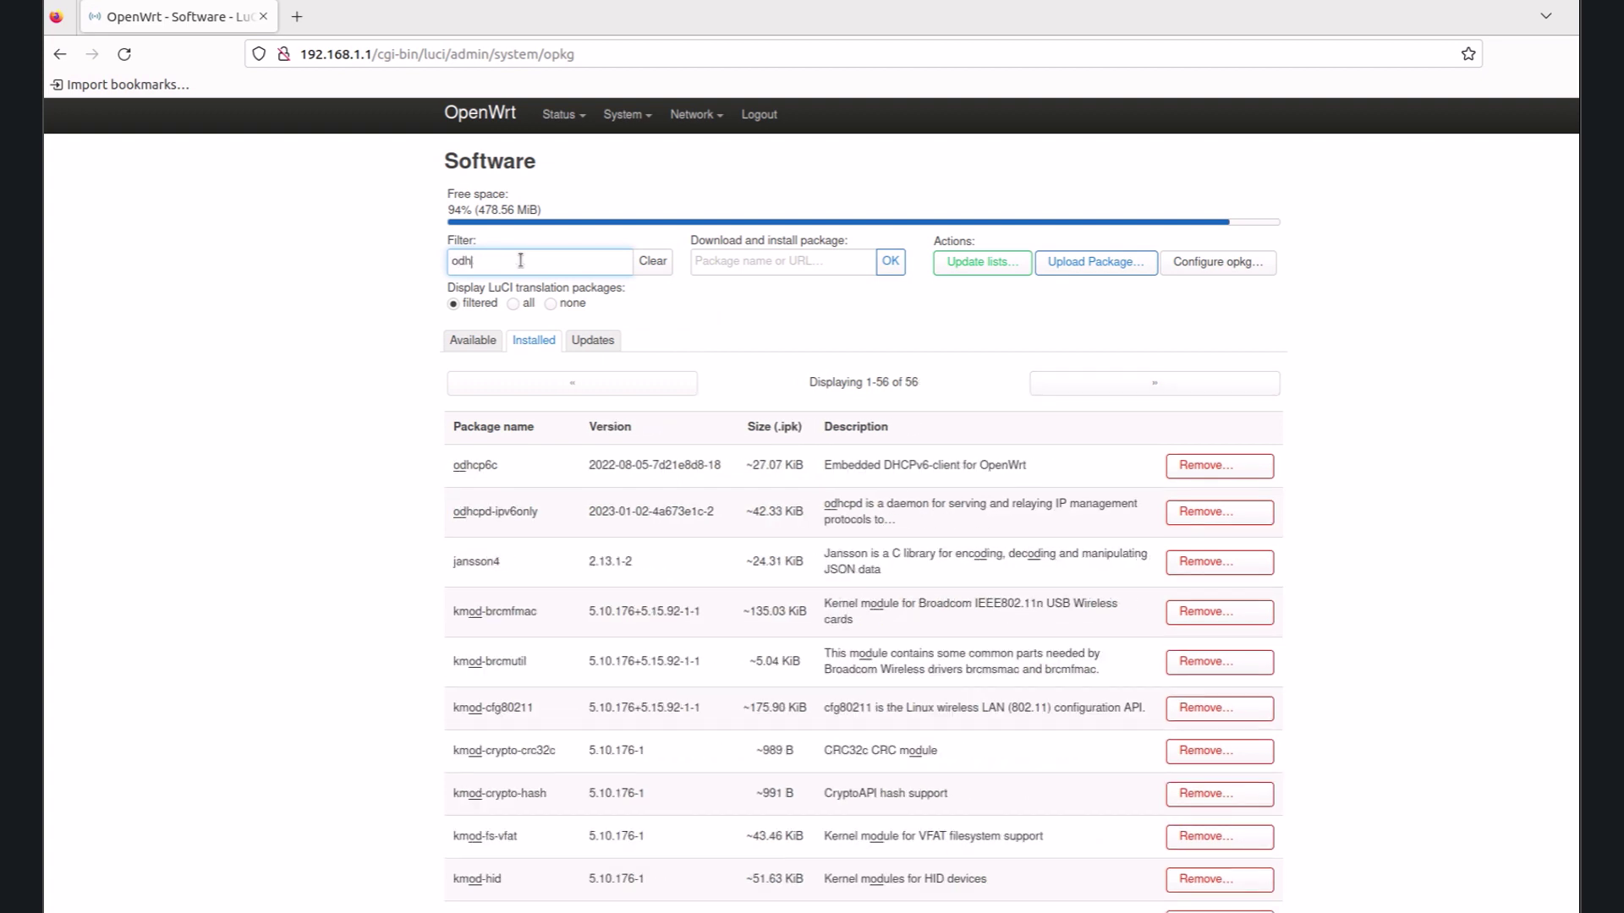
pyautogui.write('cpd')
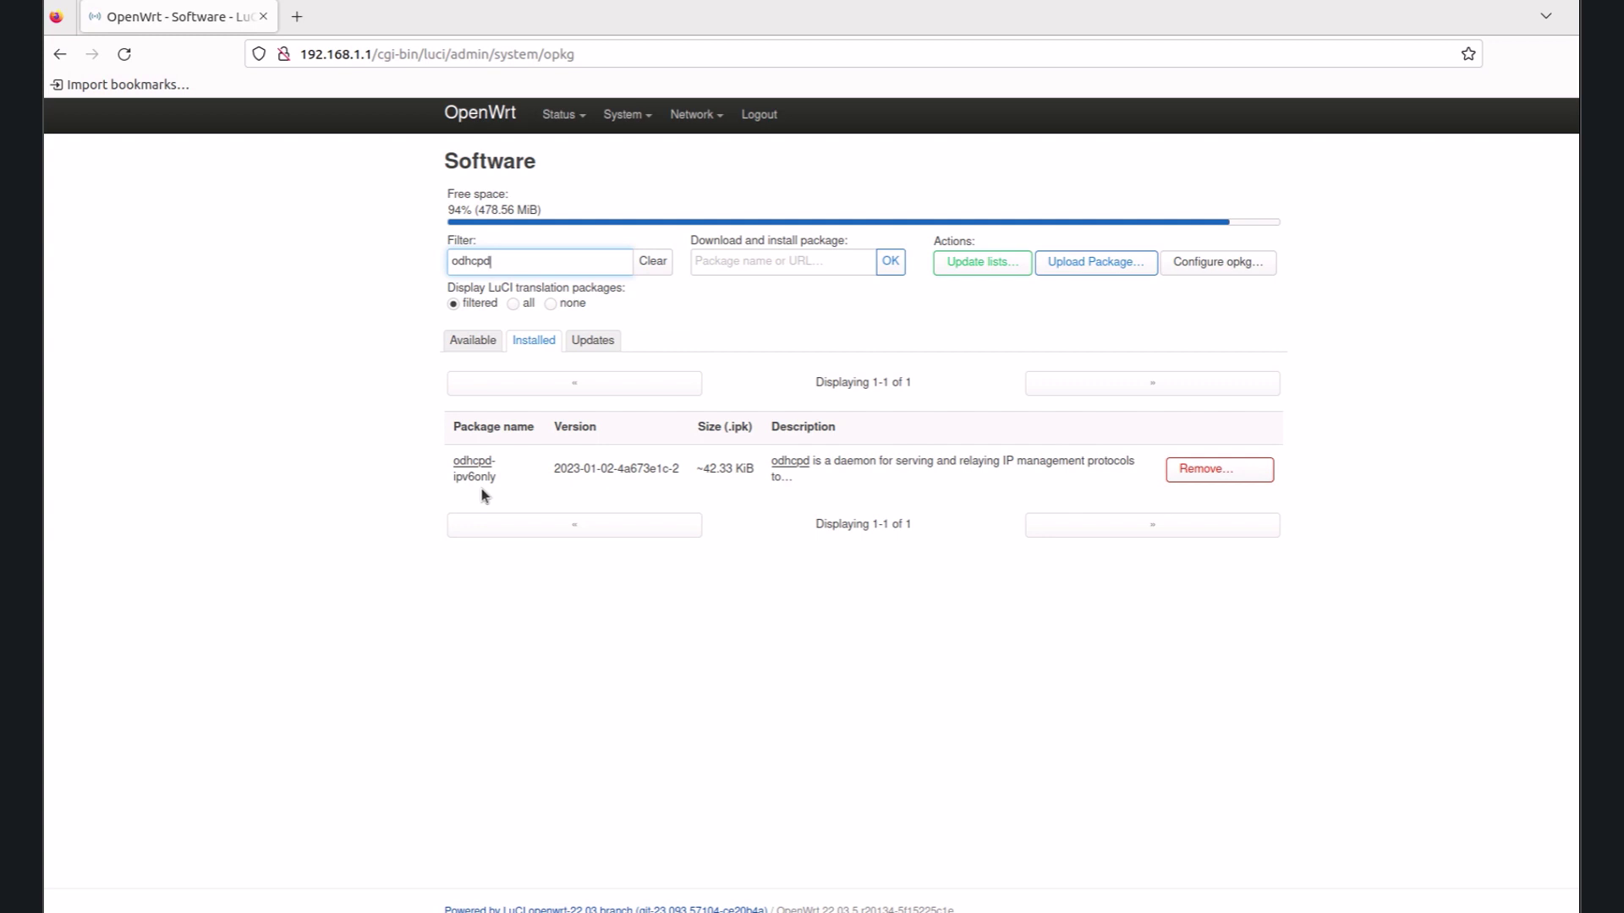
pyautogui.click(1198, 478)
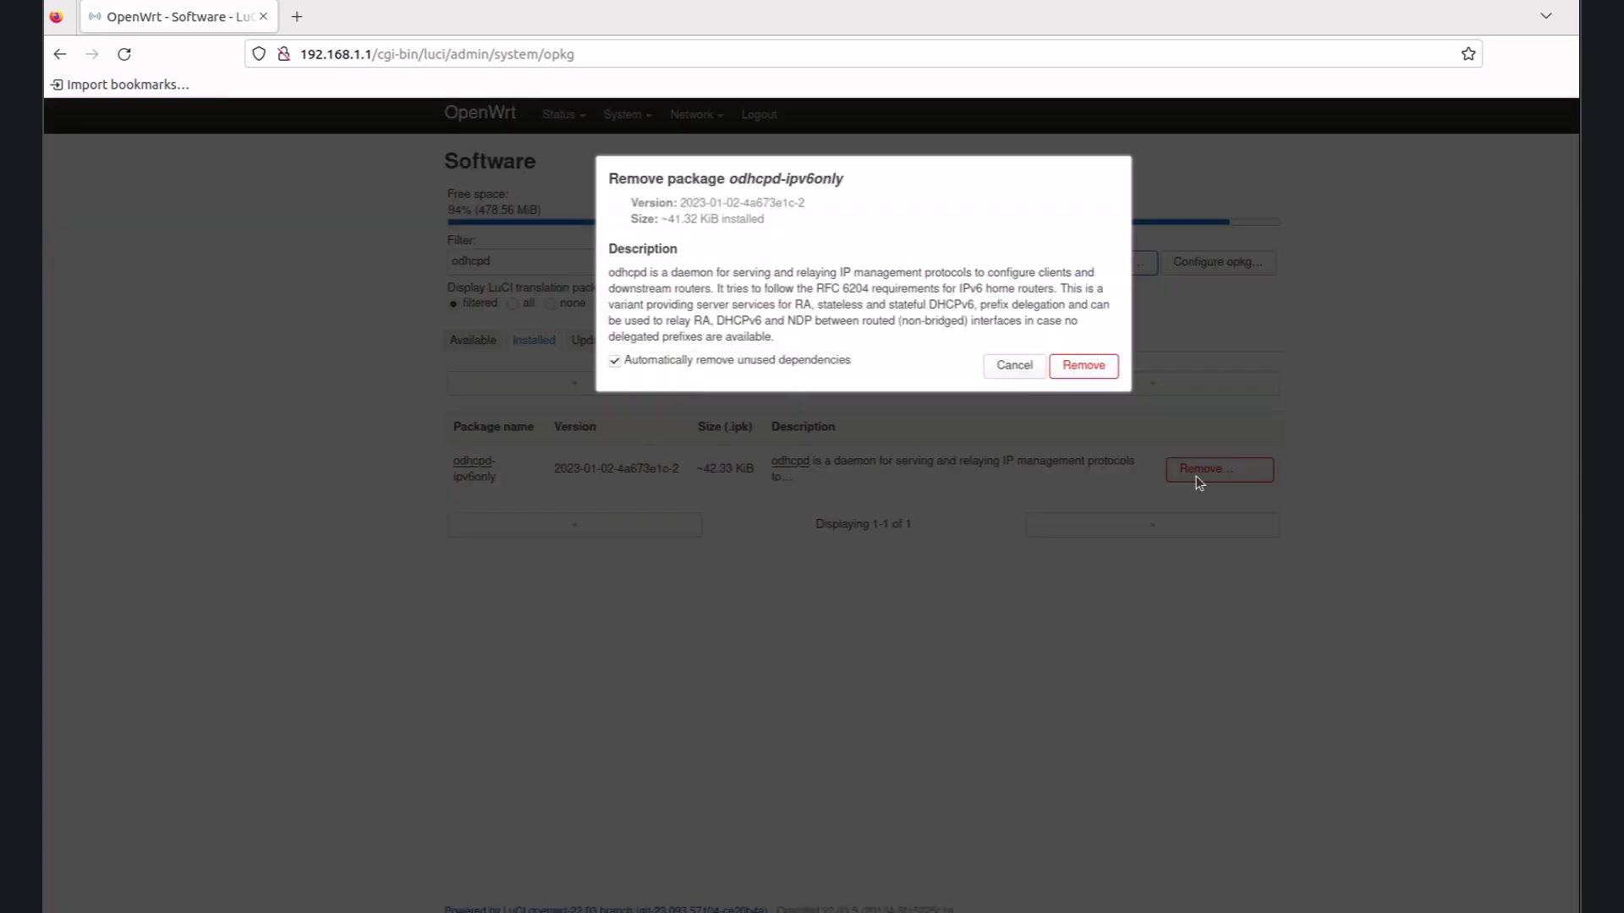
pyautogui.click(1089, 367)
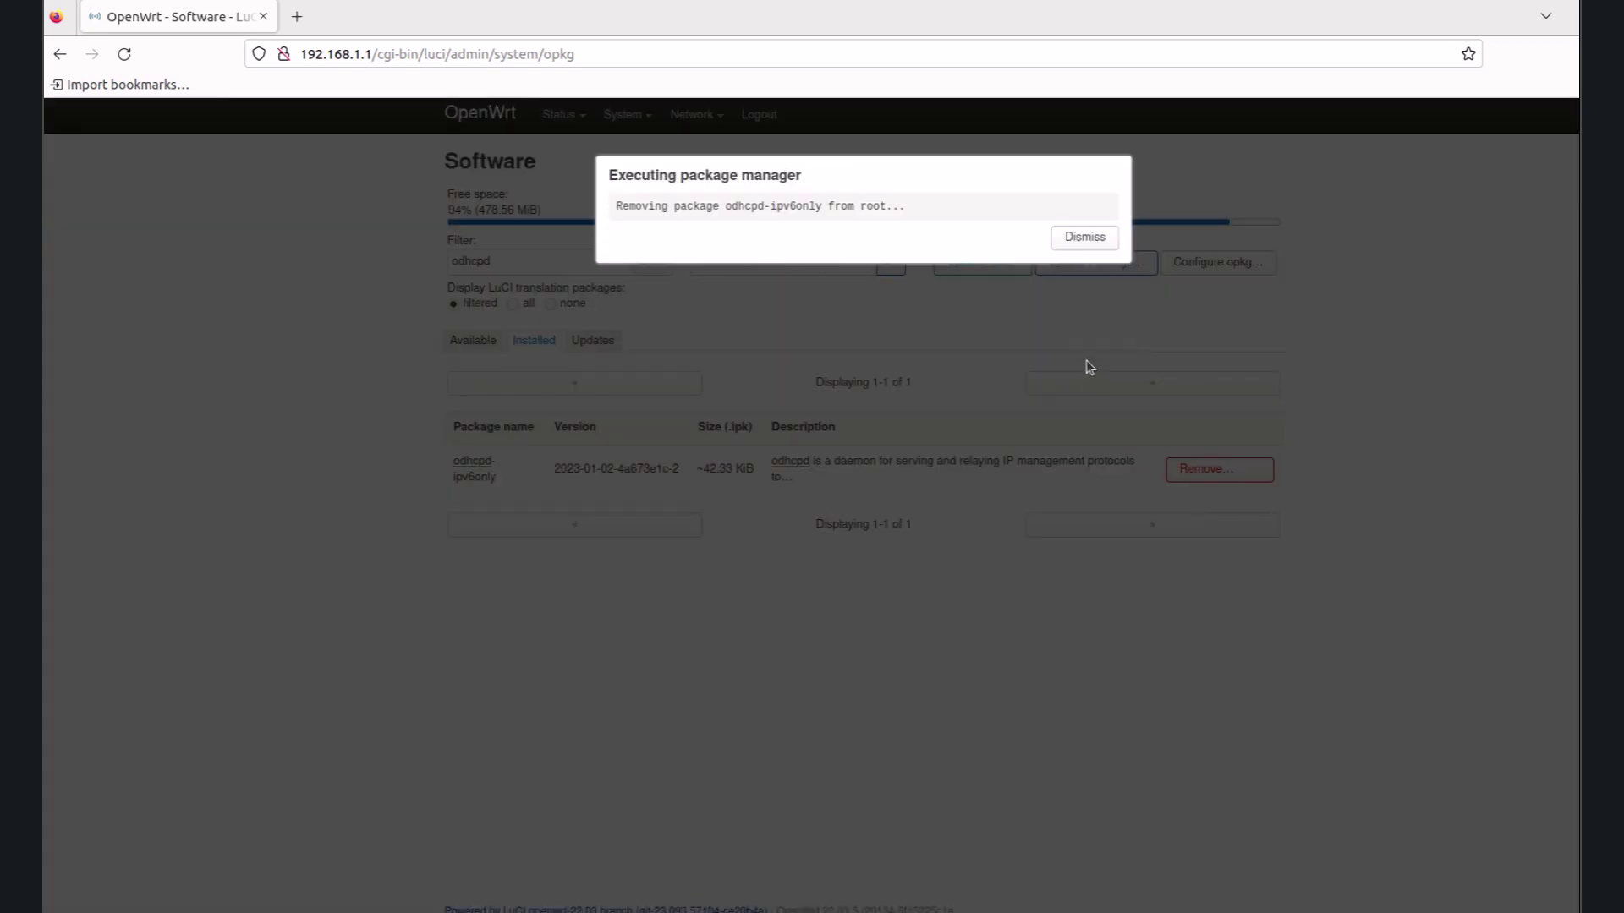
pyautogui.click(1088, 242)
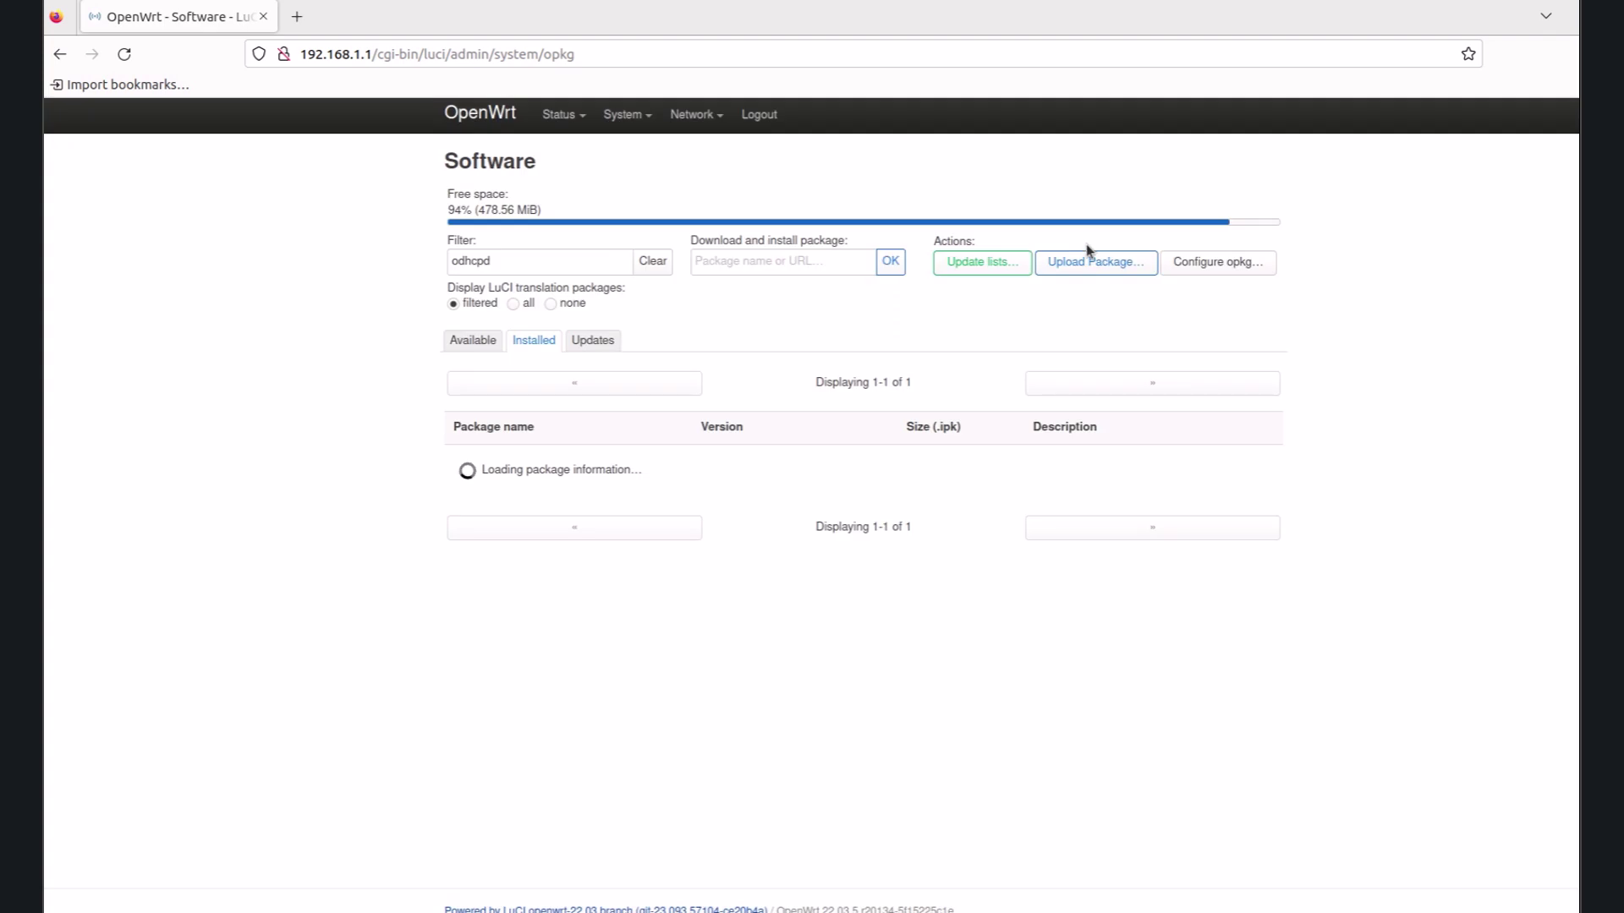
# - Install the full odhcpd package from the Available packages list
pyautogui.click(470, 342)
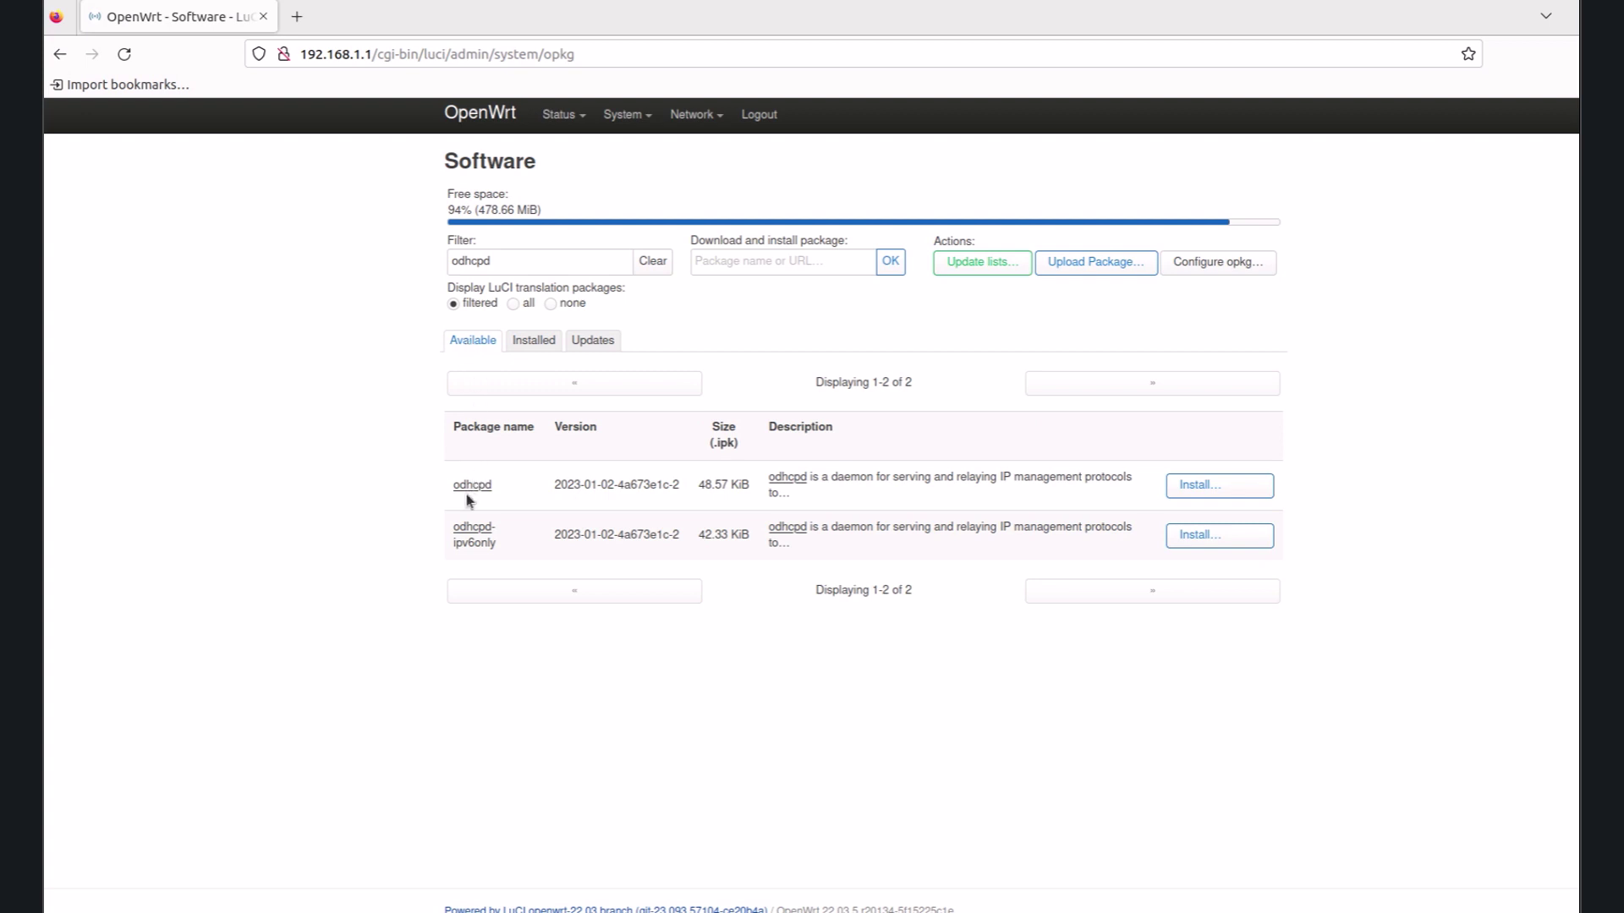
pyautogui.click(1196, 491)
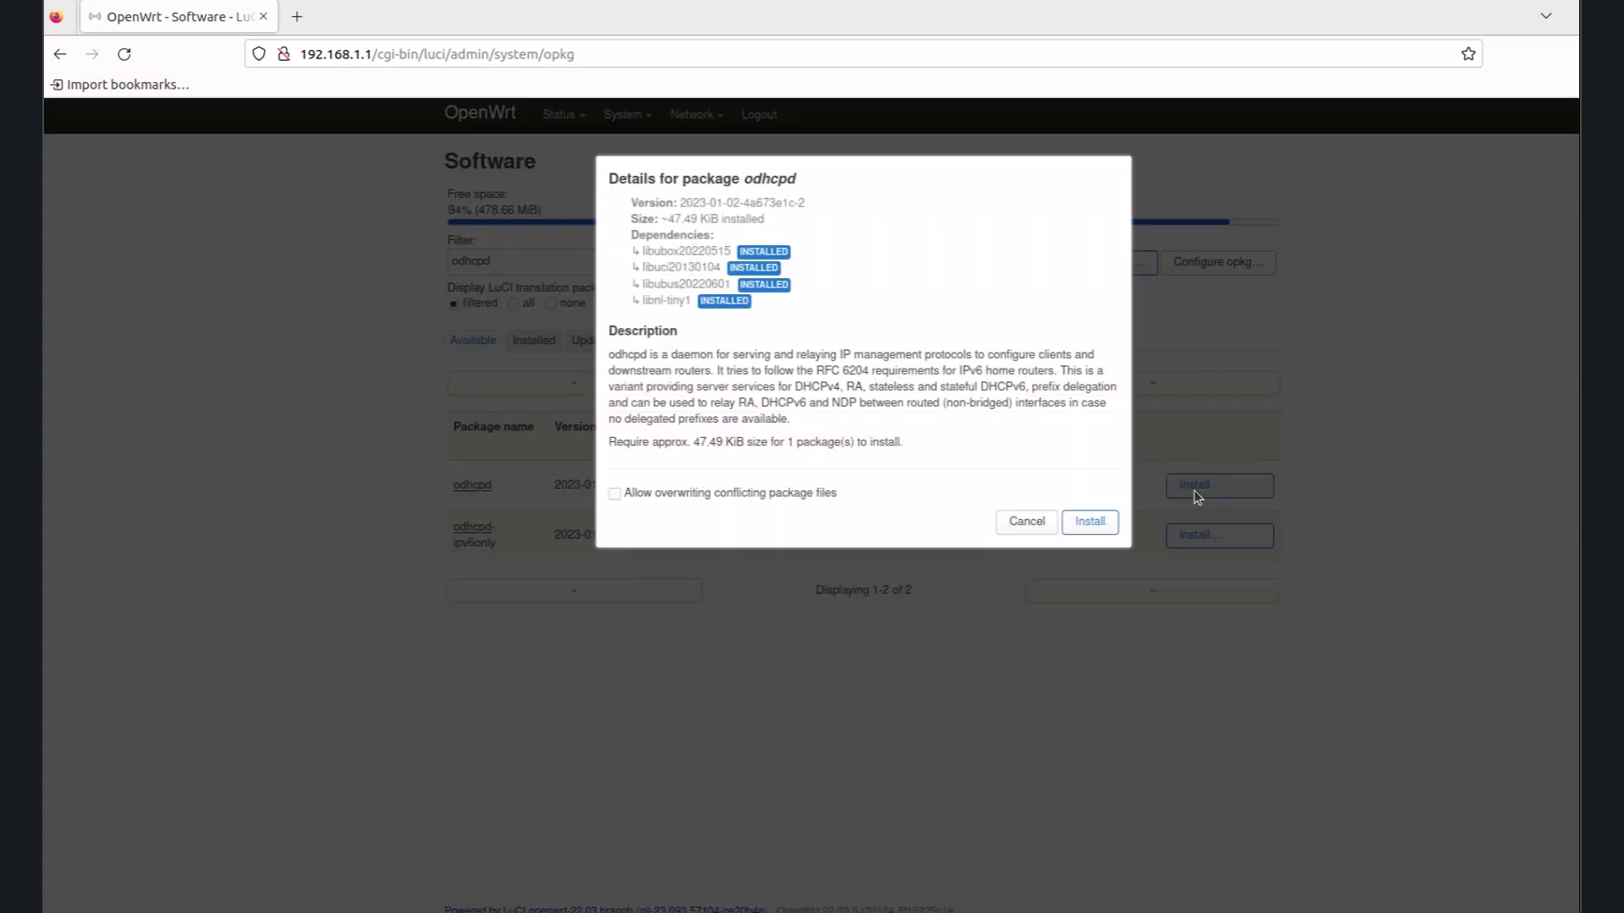
pyautogui.click(1090, 523)
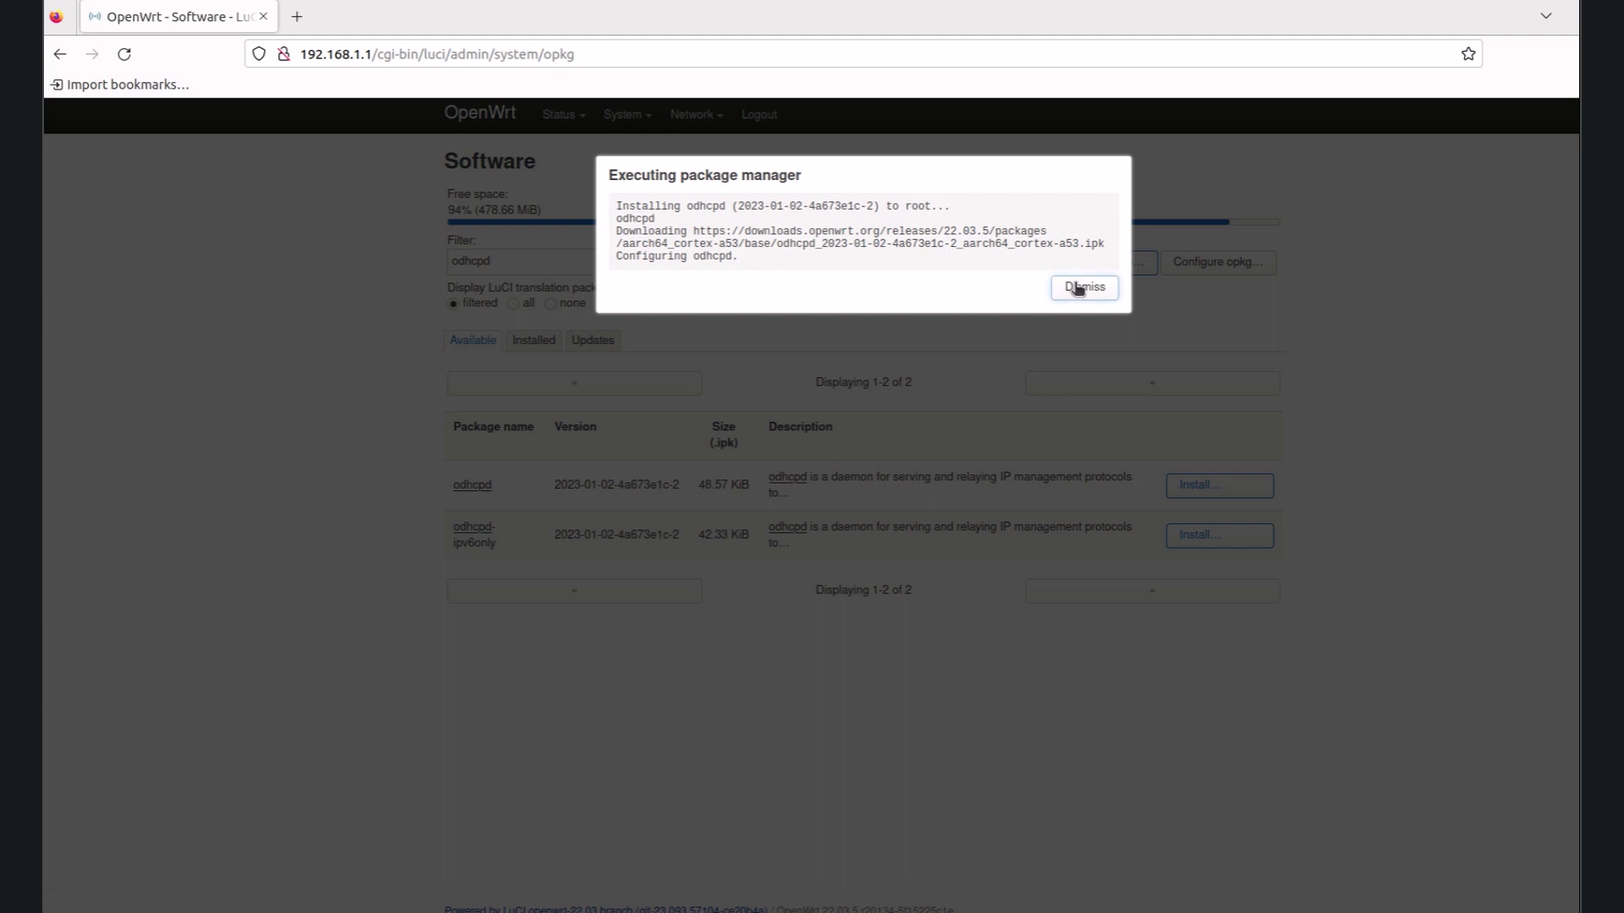
pyautogui.click(1086, 289)
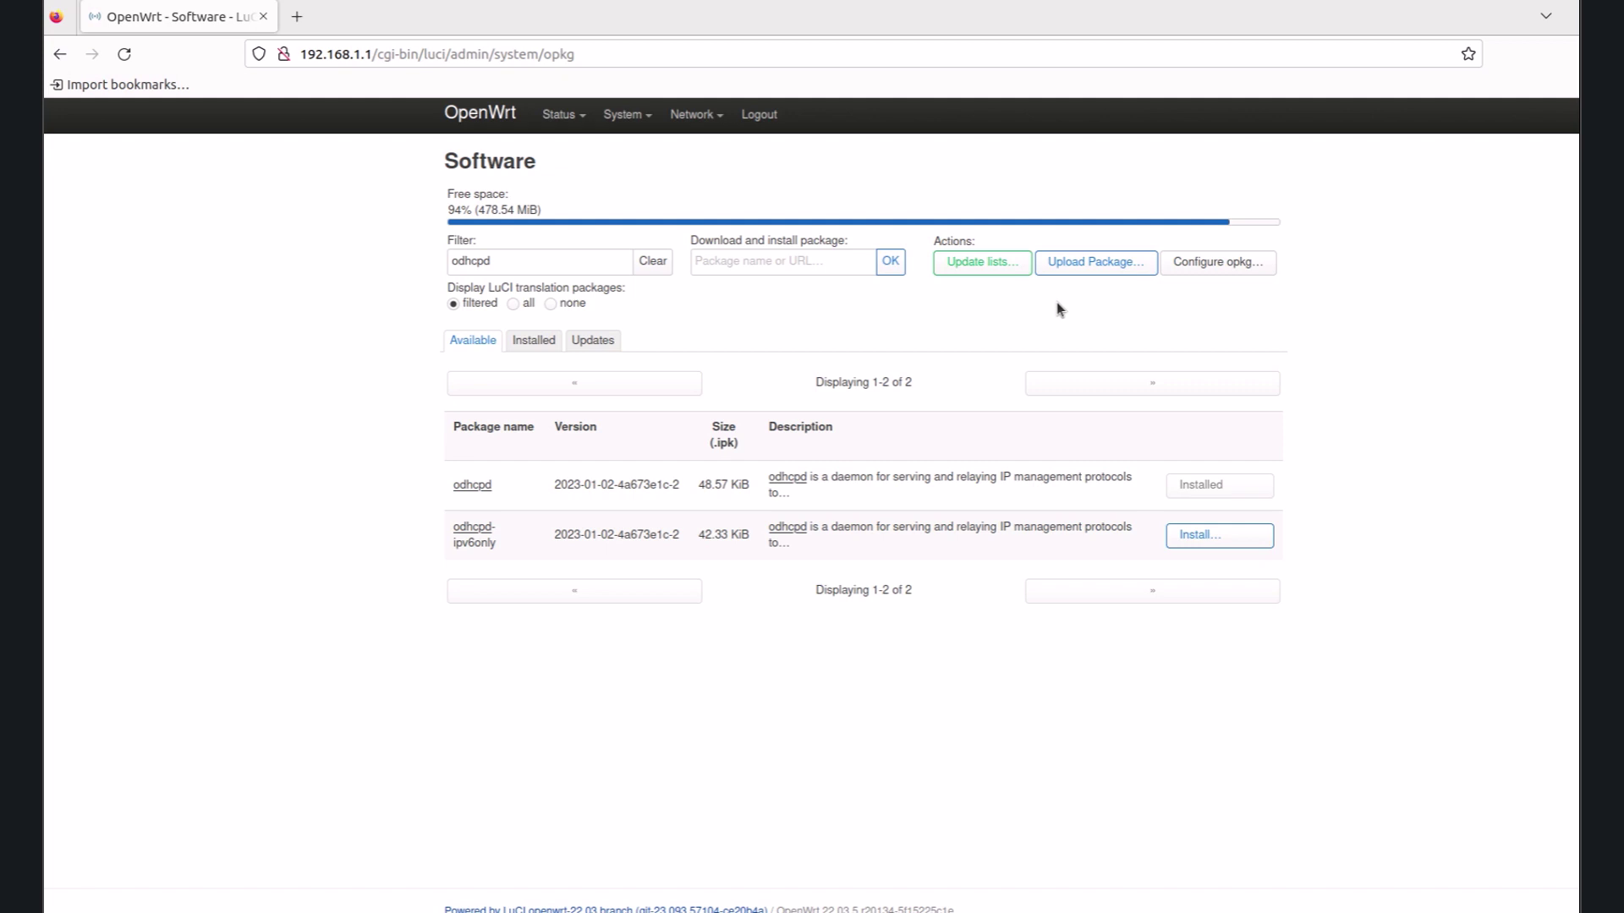
# - Log out, log back in as root, and go to Services > Recursive DNS
pyautogui.click(765, 120)
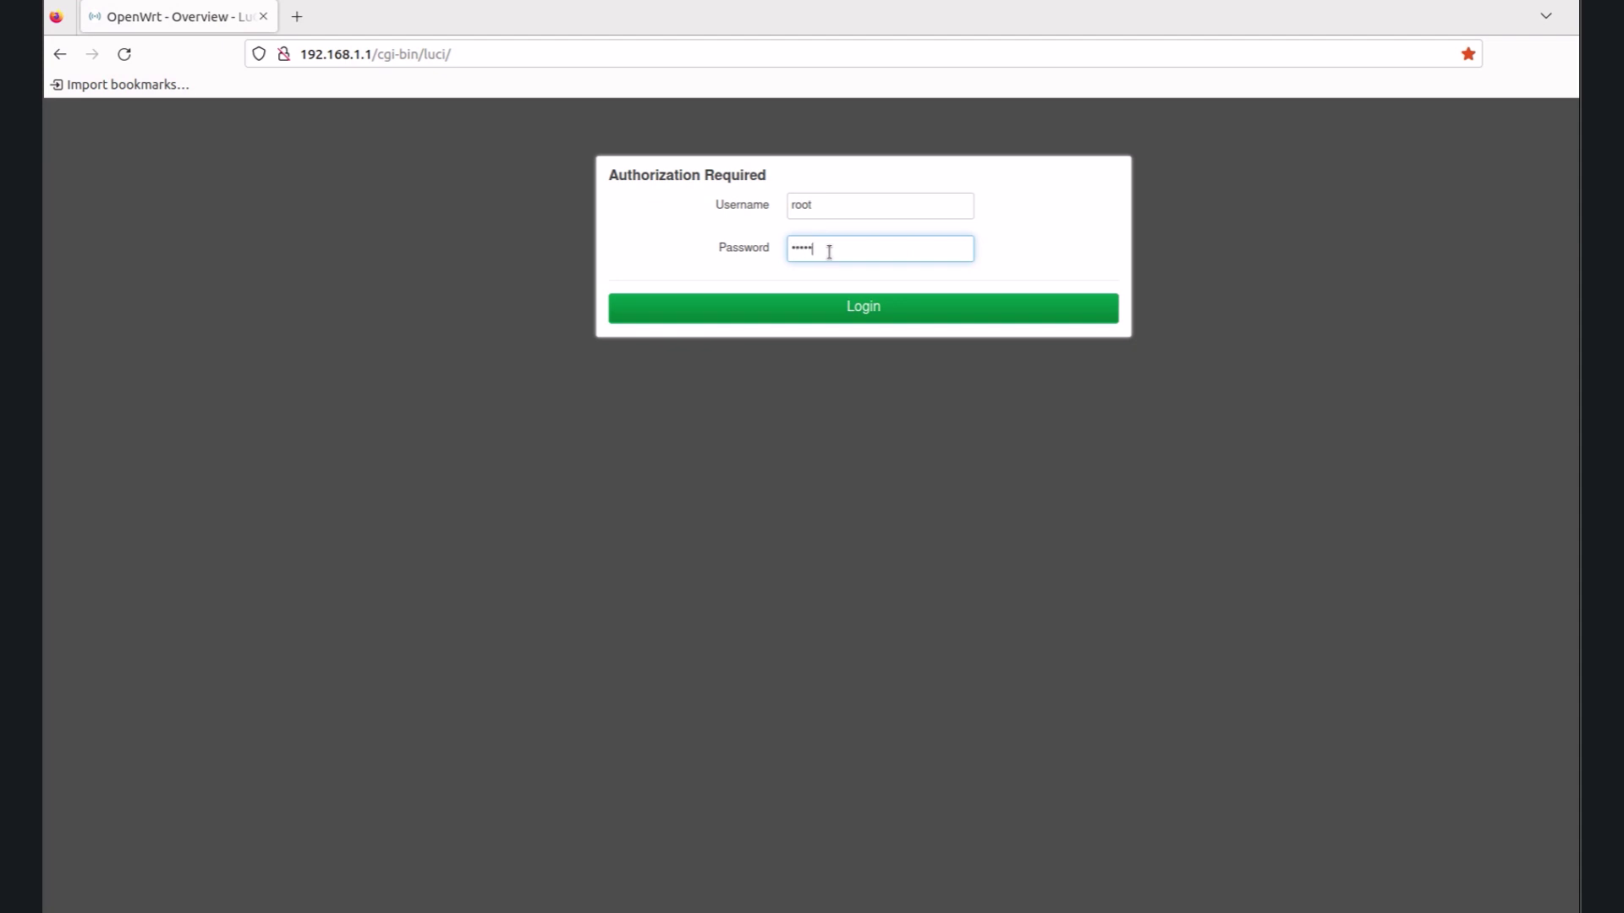
pyautogui.press('Return')
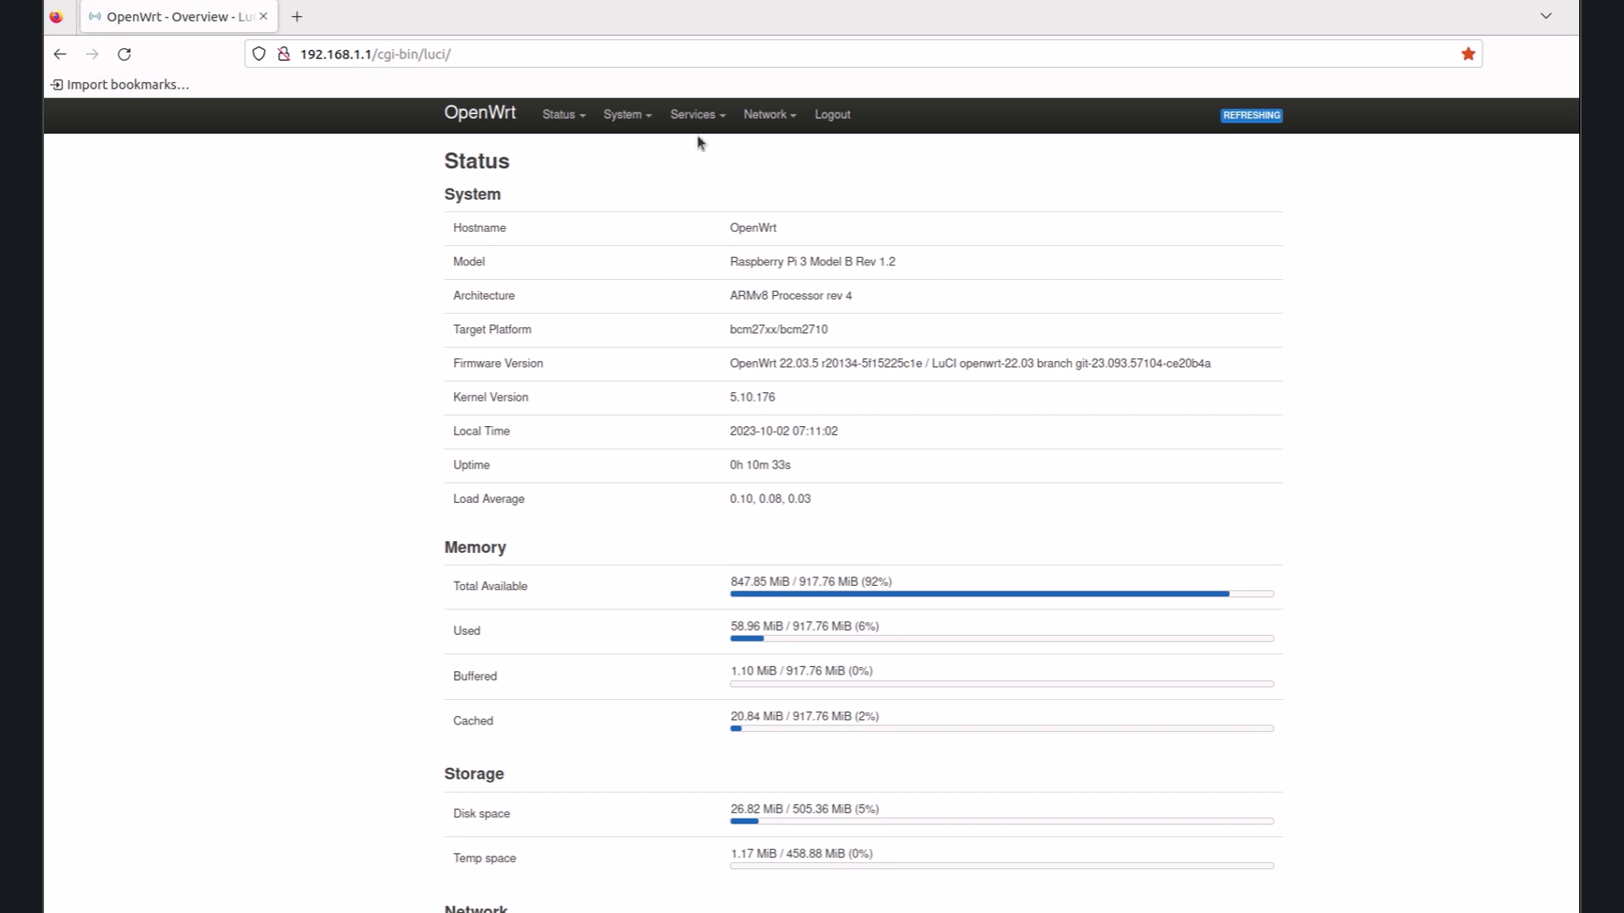
pyautogui.moveTo(694, 114)
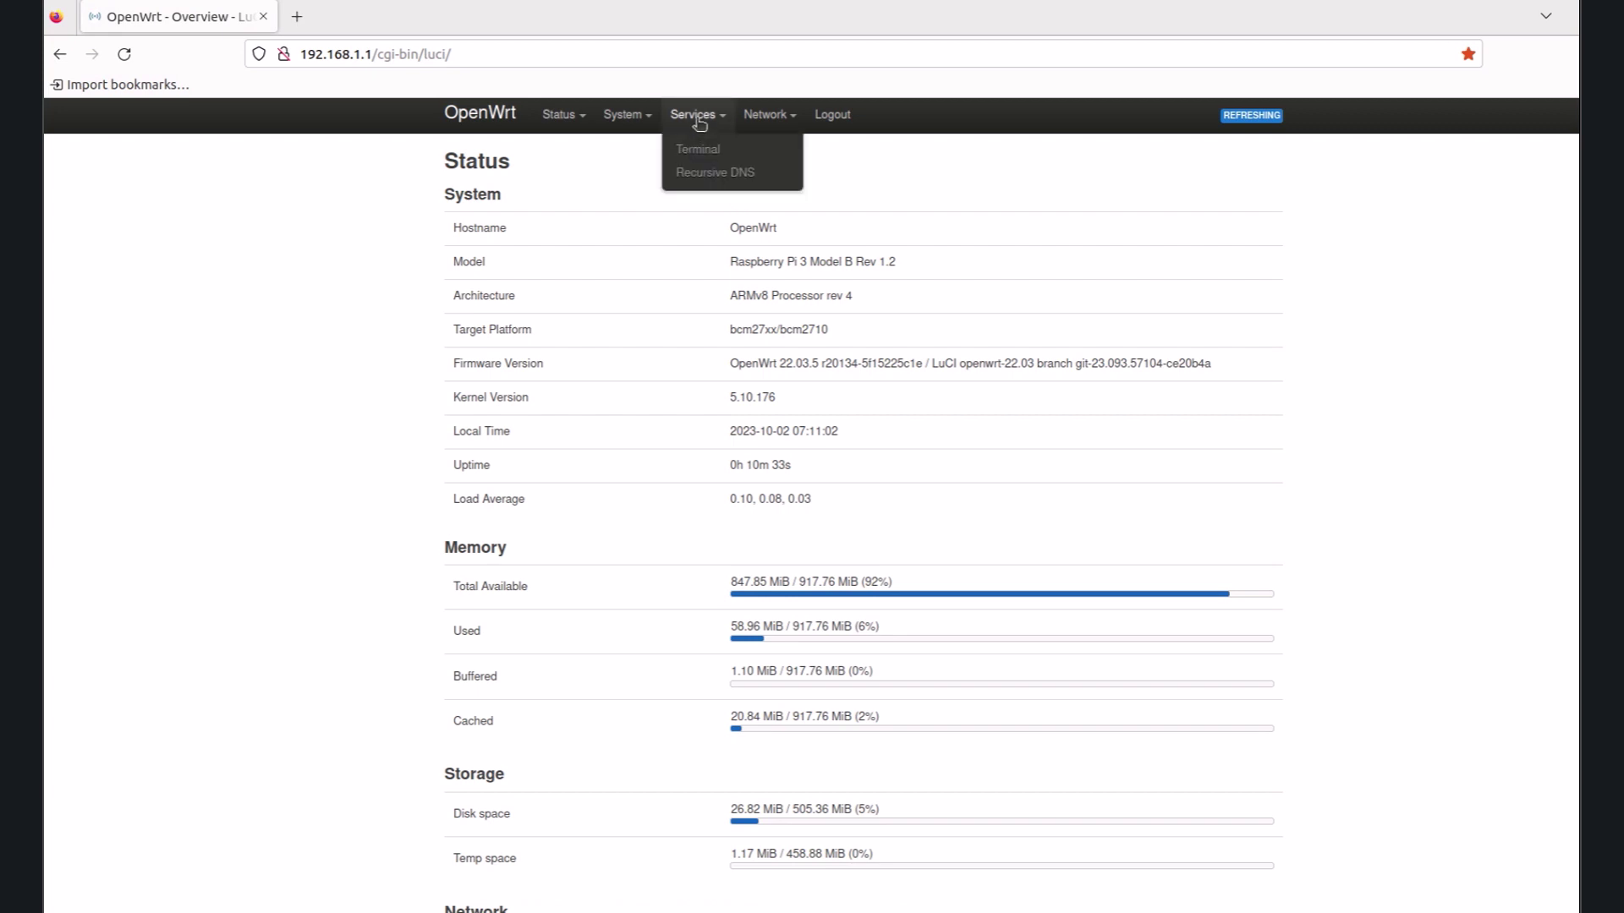
pyautogui.click(698, 180)
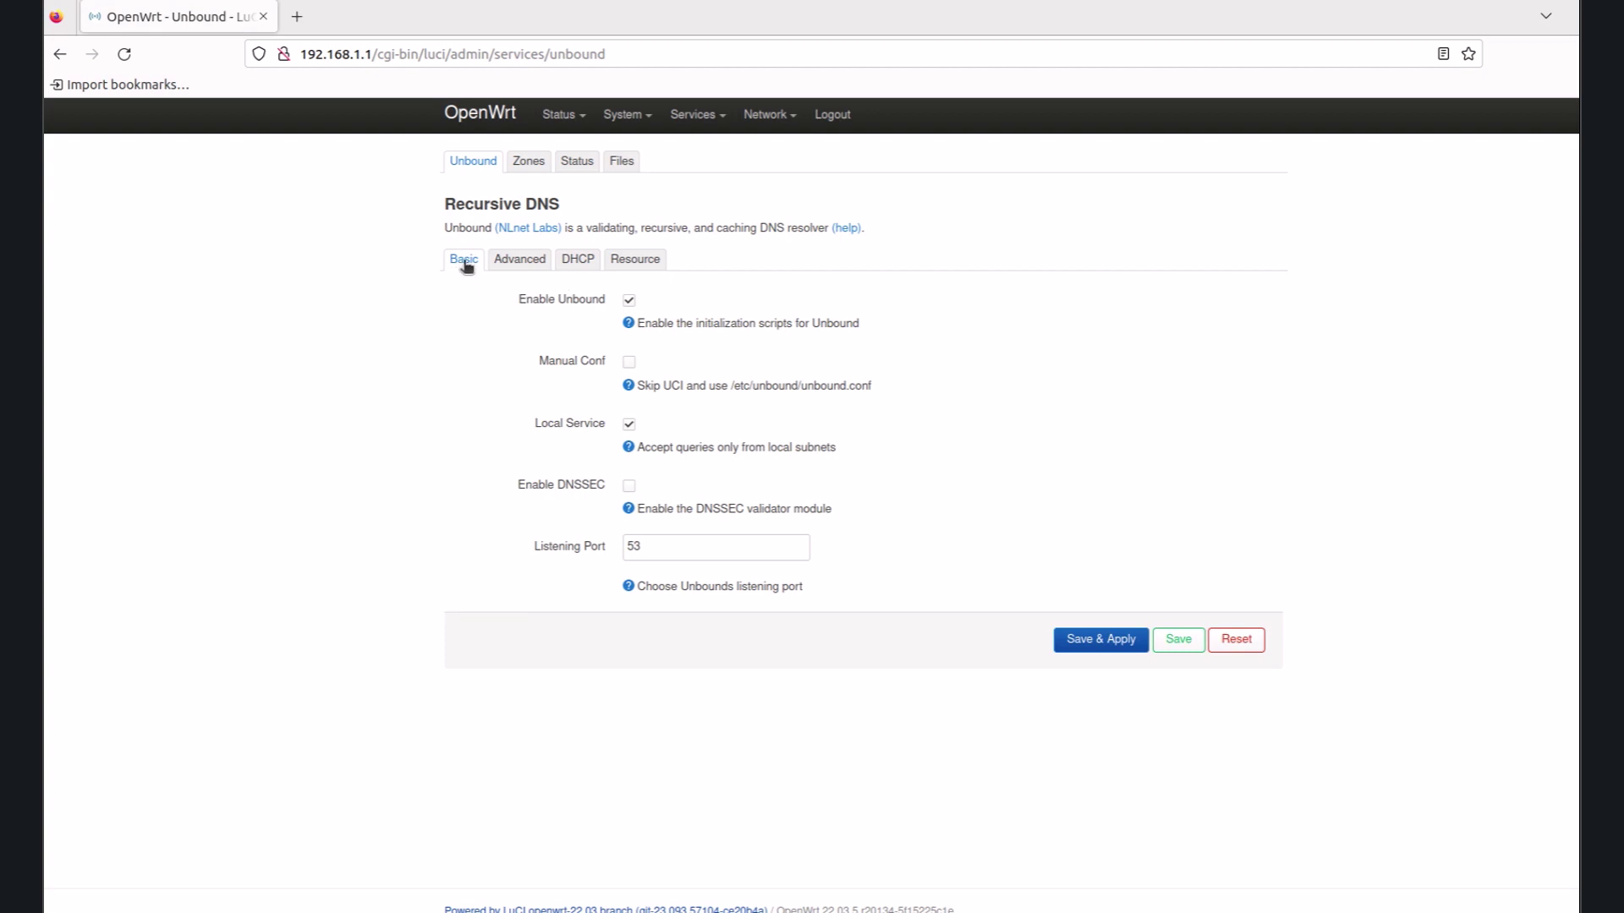
# - Tick Enable DNSSEC on the Unbound Basic tab and Save & Apply
pyautogui.click(629, 488)
pyautogui.click(628, 488)
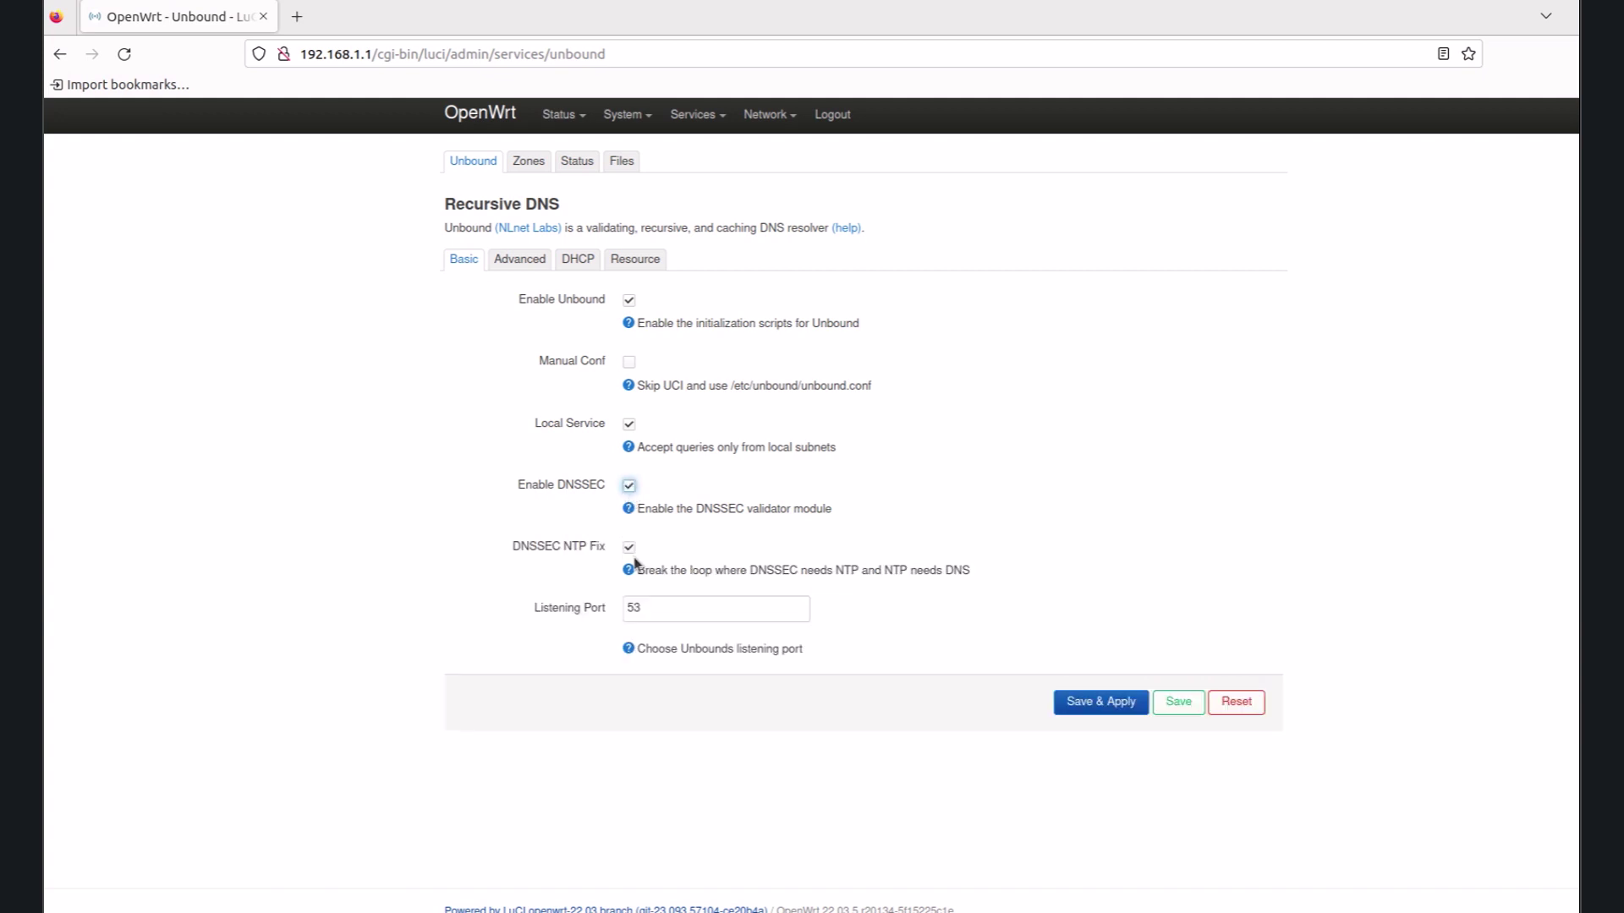
pyautogui.click(1111, 706)
pyautogui.click(1094, 706)
# - On the Advanced tab, enable Filter Localhost Rebind and save & apply it
pyautogui.click(518, 262)
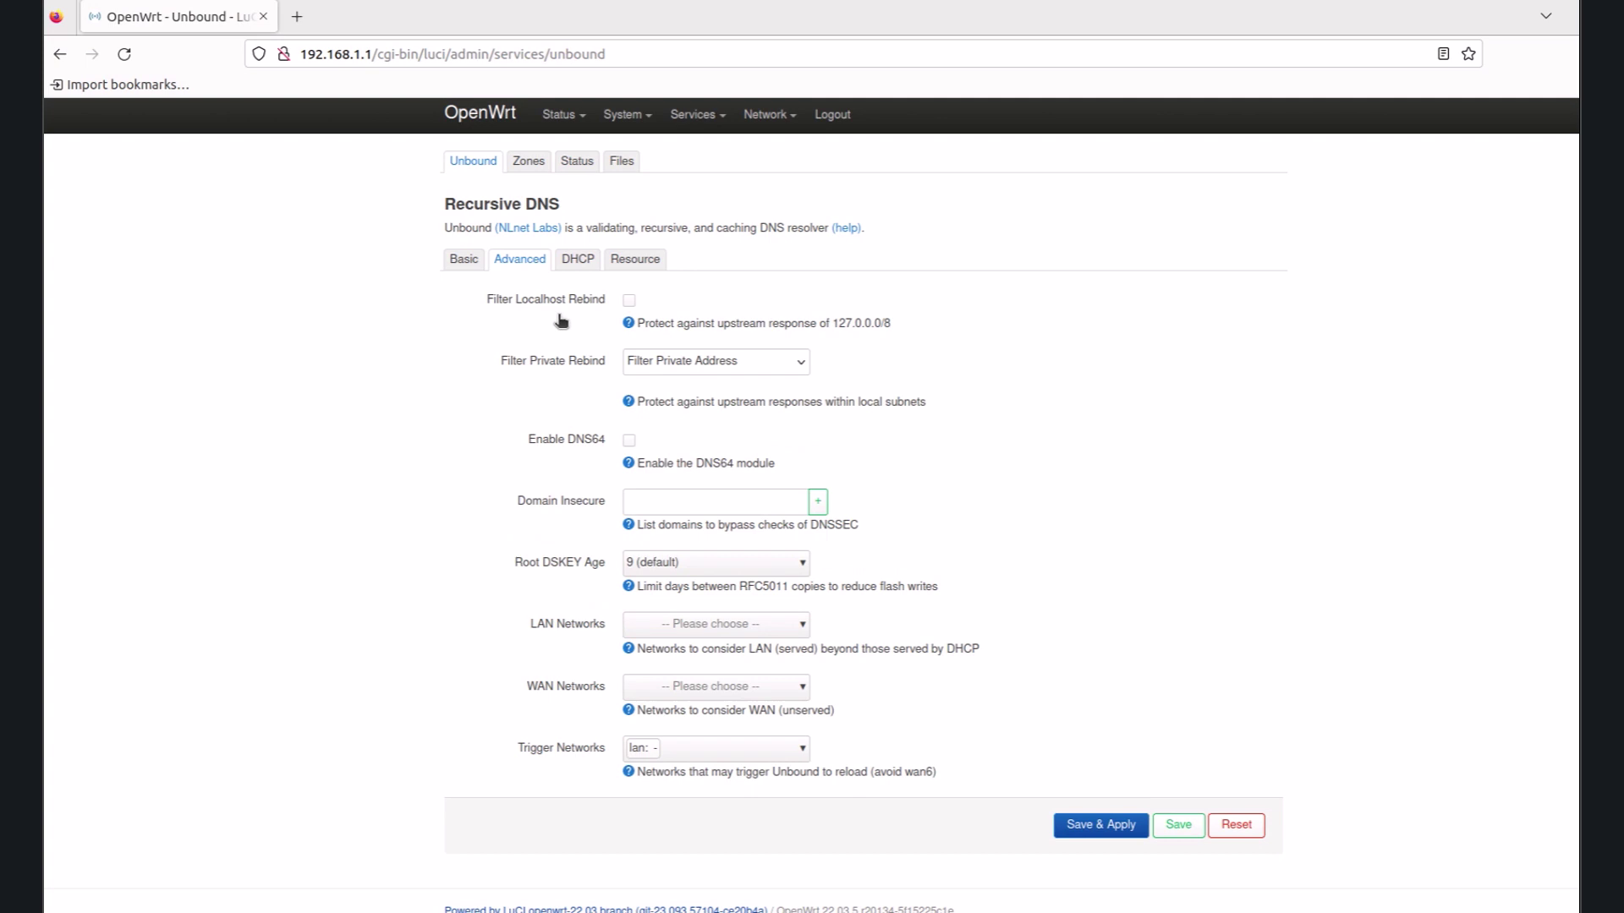
pyautogui.click(631, 303)
pyautogui.click(1104, 827)
pyautogui.click(1104, 828)
# - On the Resource tab, set Unbound Control App to 'Local Host, No Encryption' and apply
pyautogui.click(629, 267)
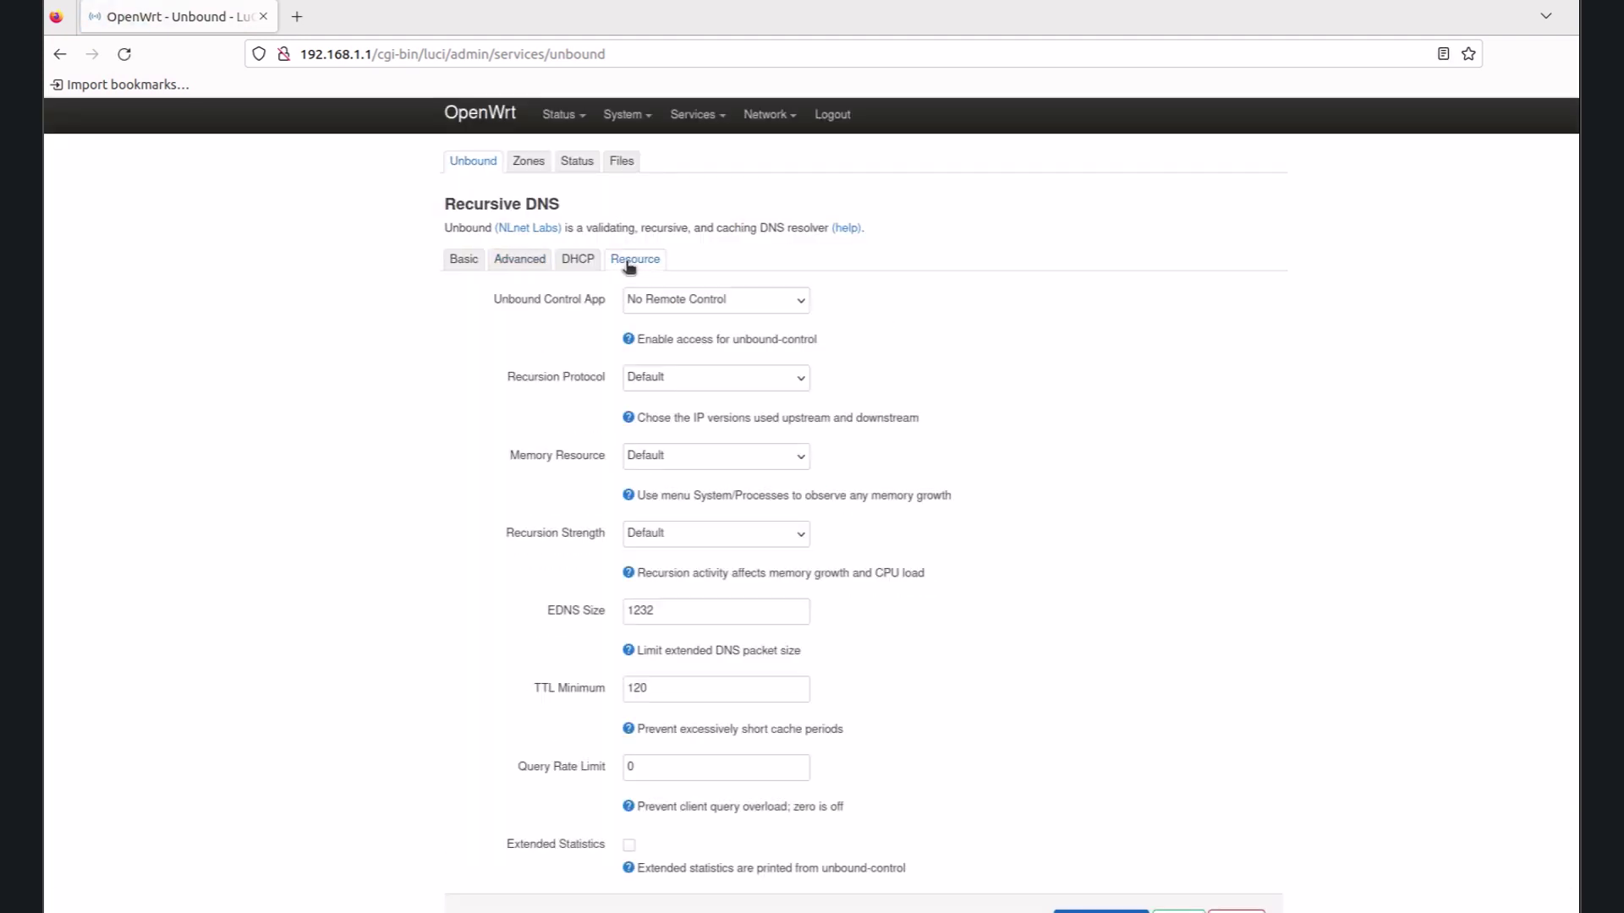
pyautogui.click(803, 307)
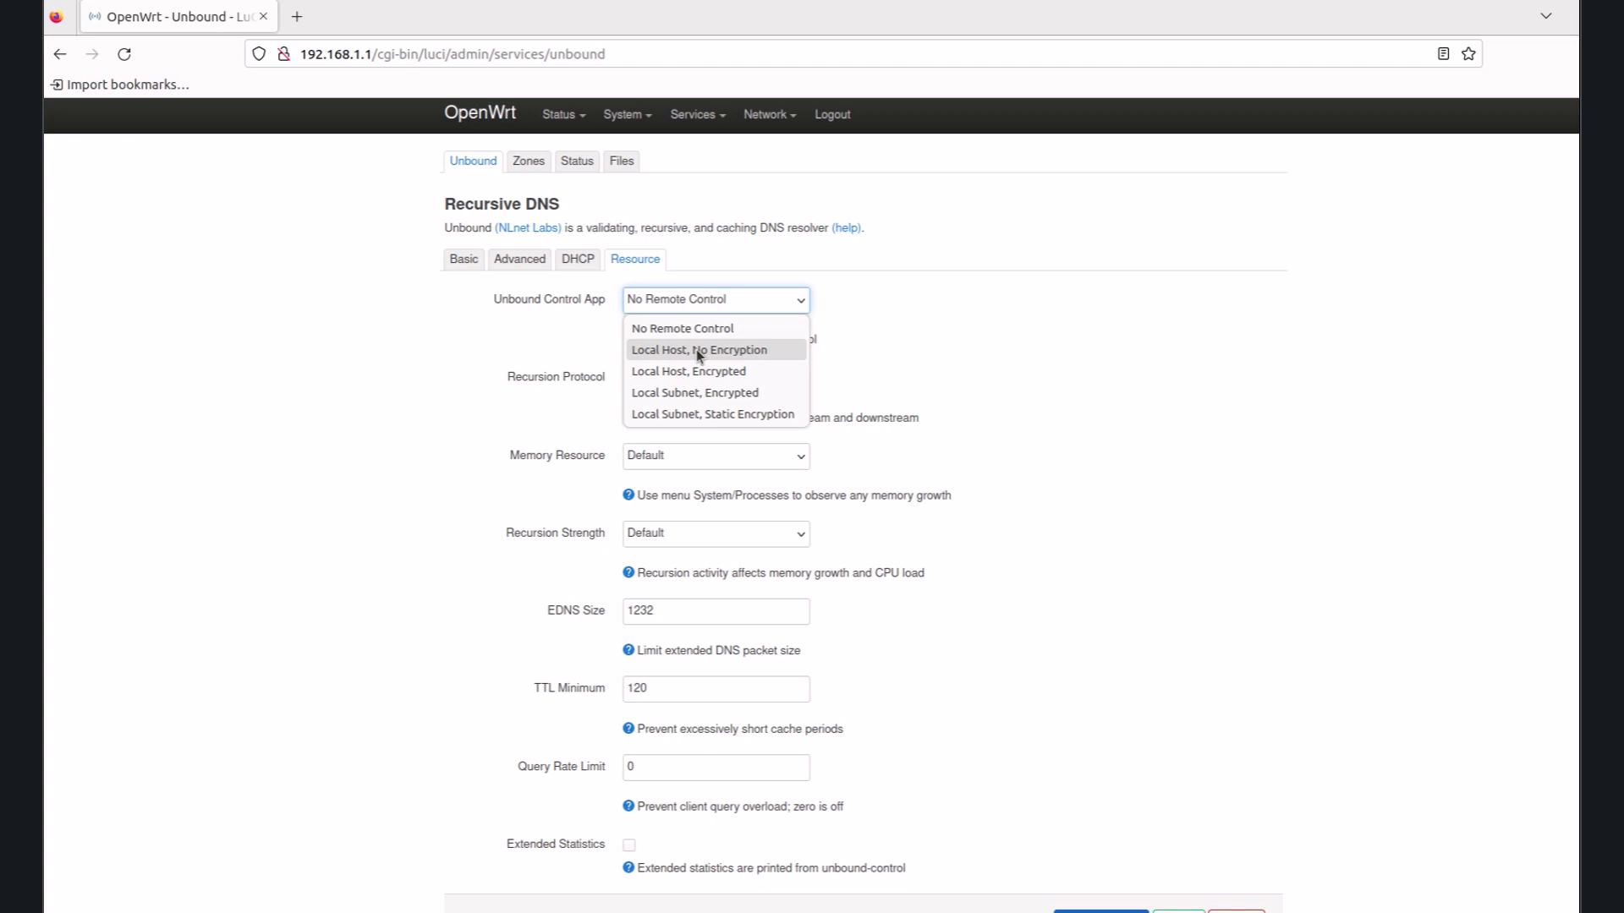
pyautogui.click(698, 352)
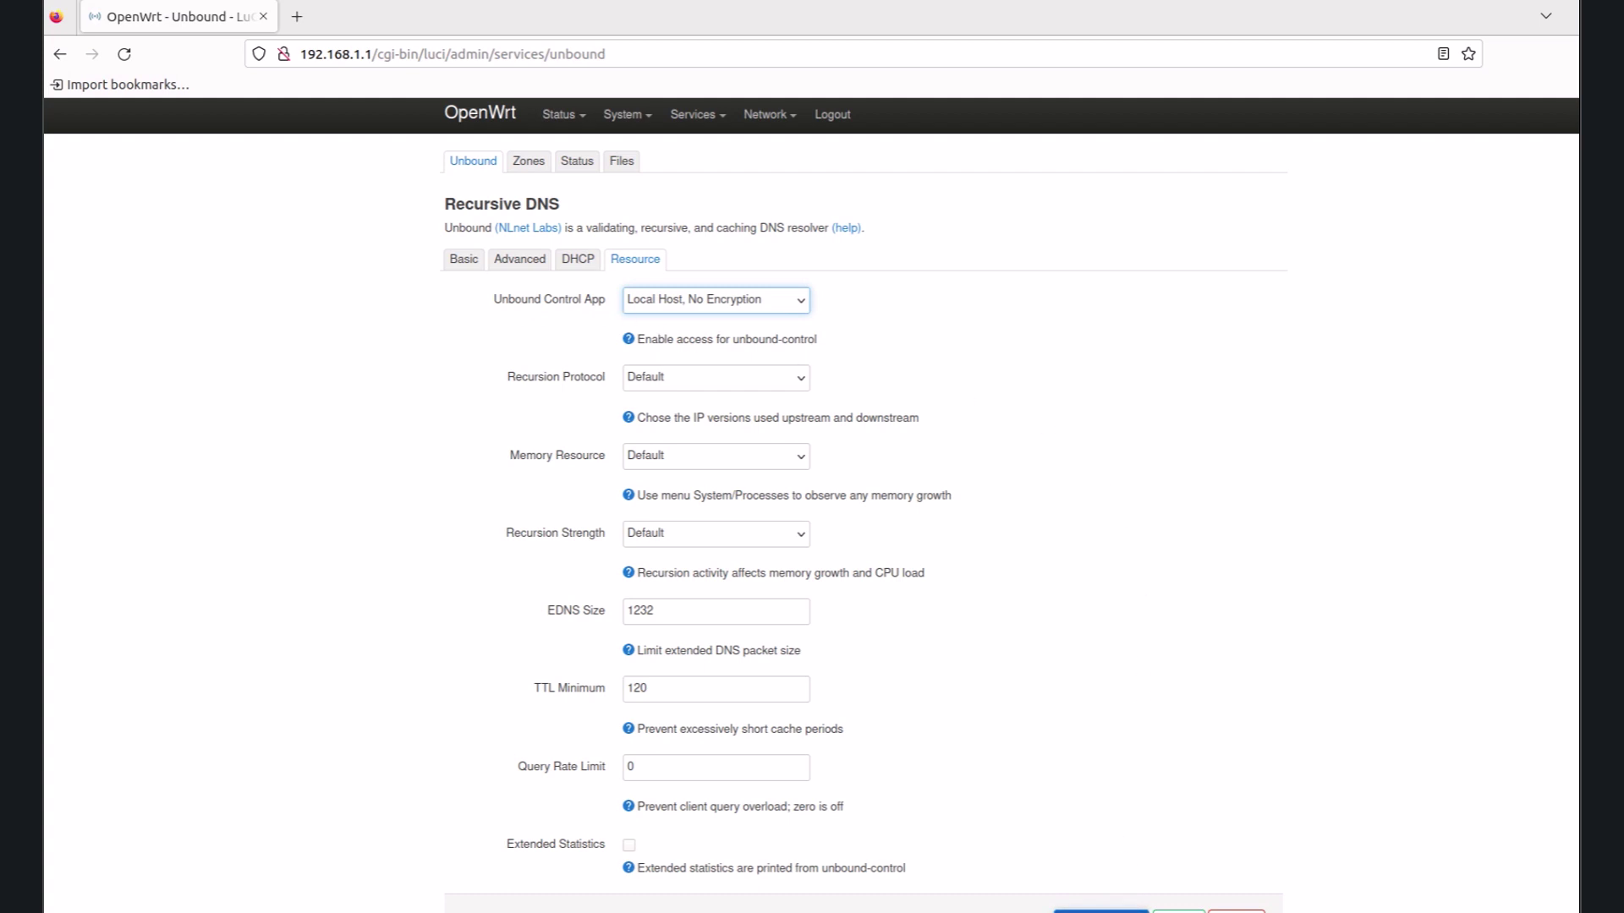
pyautogui.click(1101, 912)
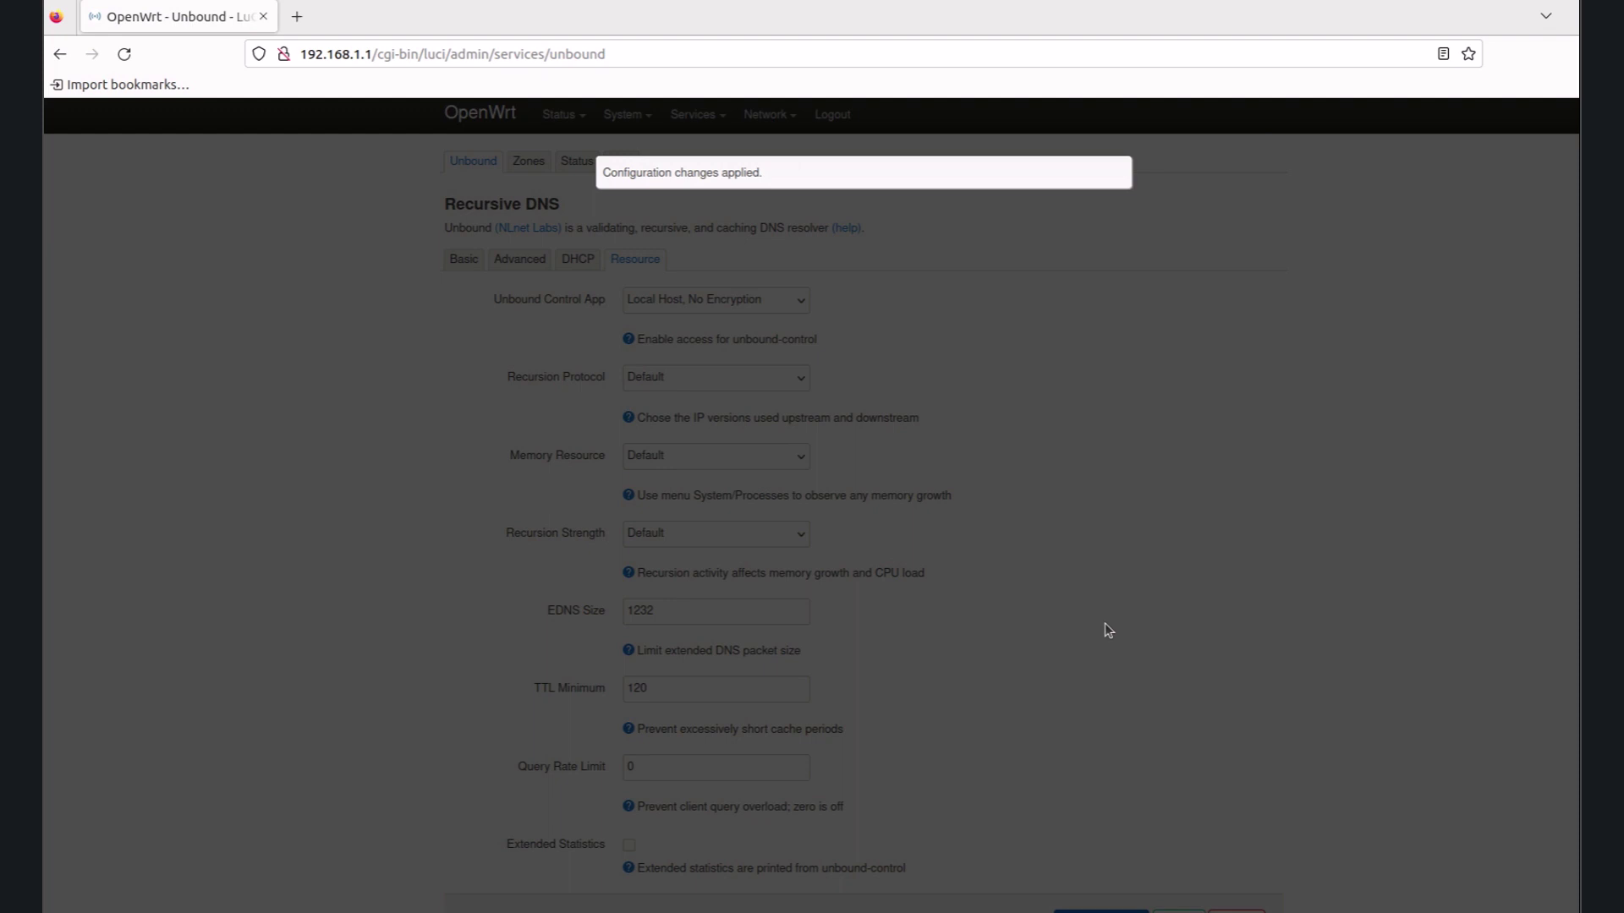
pyautogui.scroll(-2, 1108, 630)
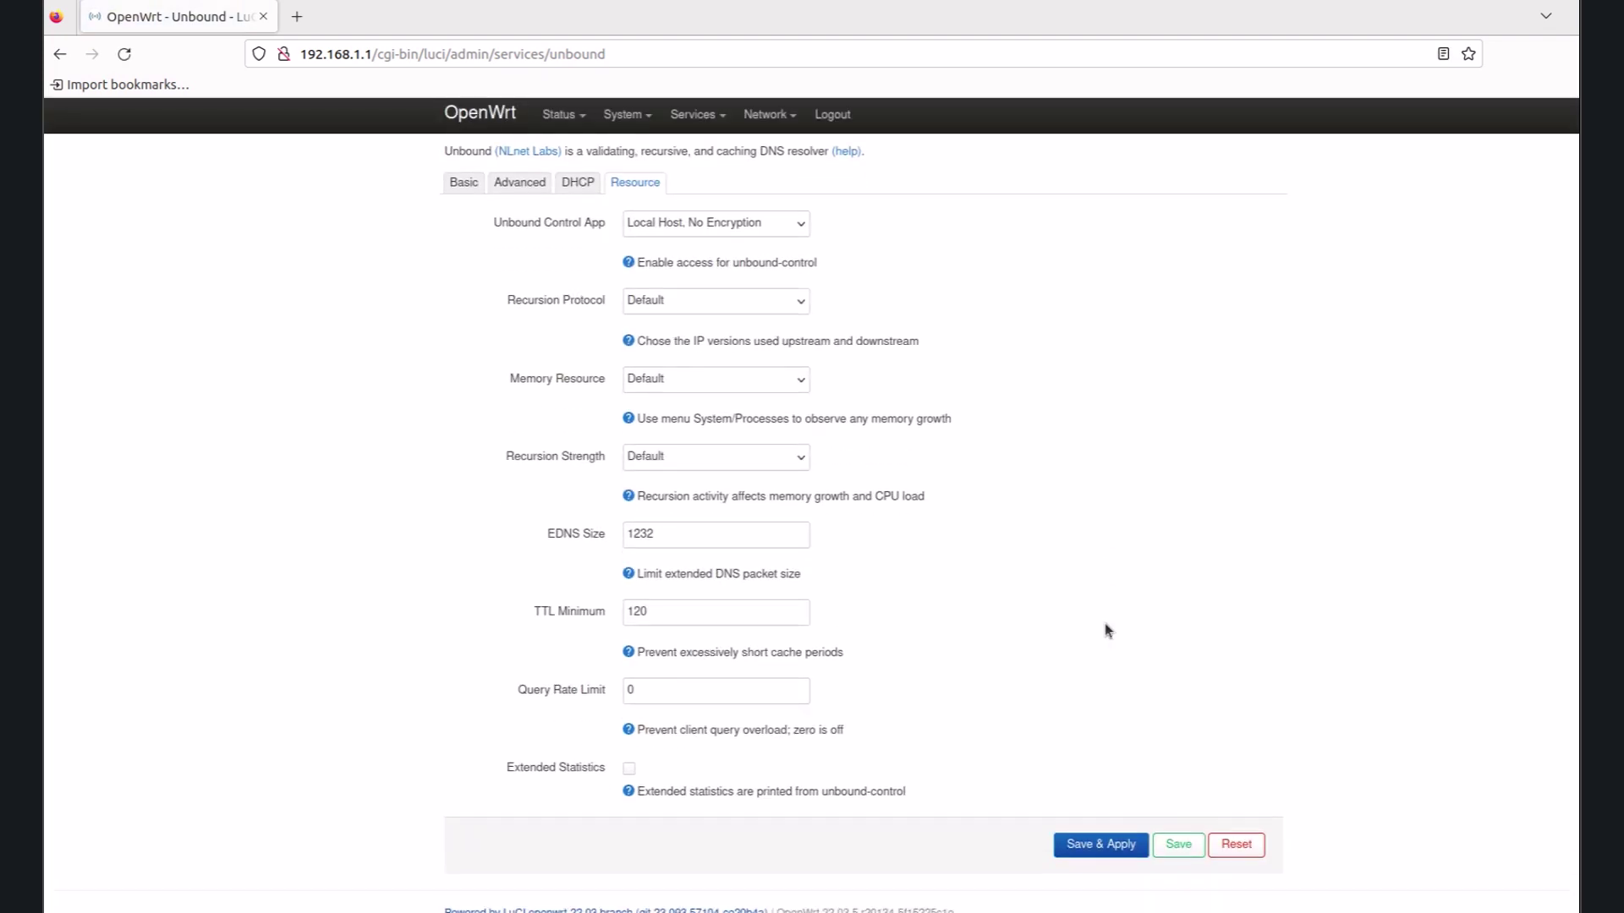
pyautogui.scroll(2, 1108, 630)
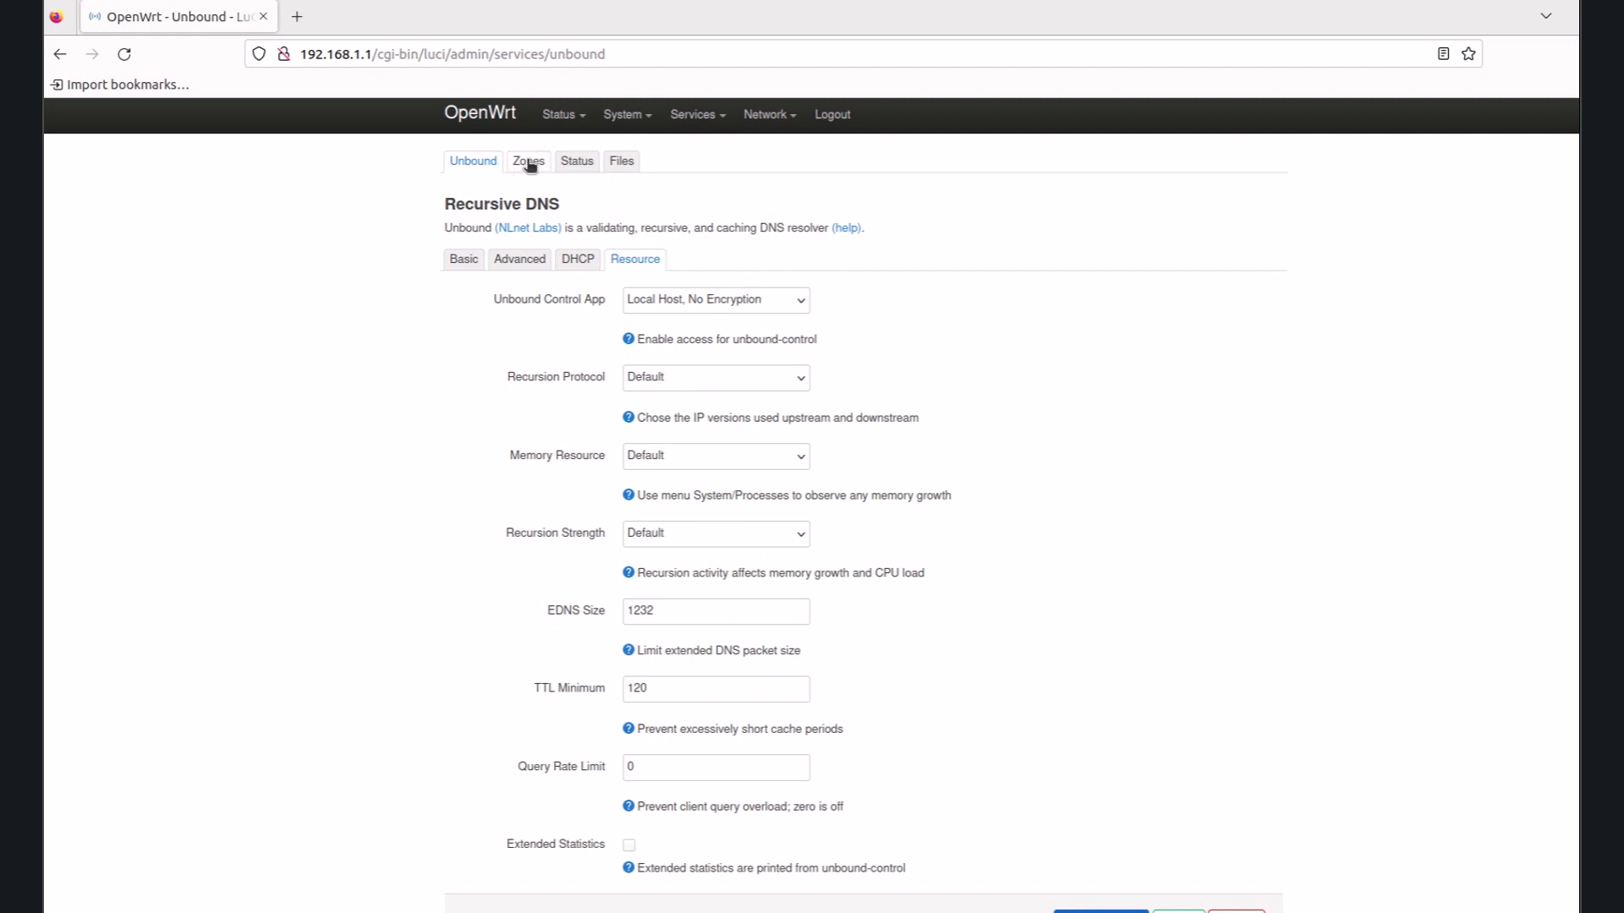
# - On the DHCP tab, set DHCP Link to odhcpd, tick DHCPv4 to SLAAC, and apply
pyautogui.click(582, 269)
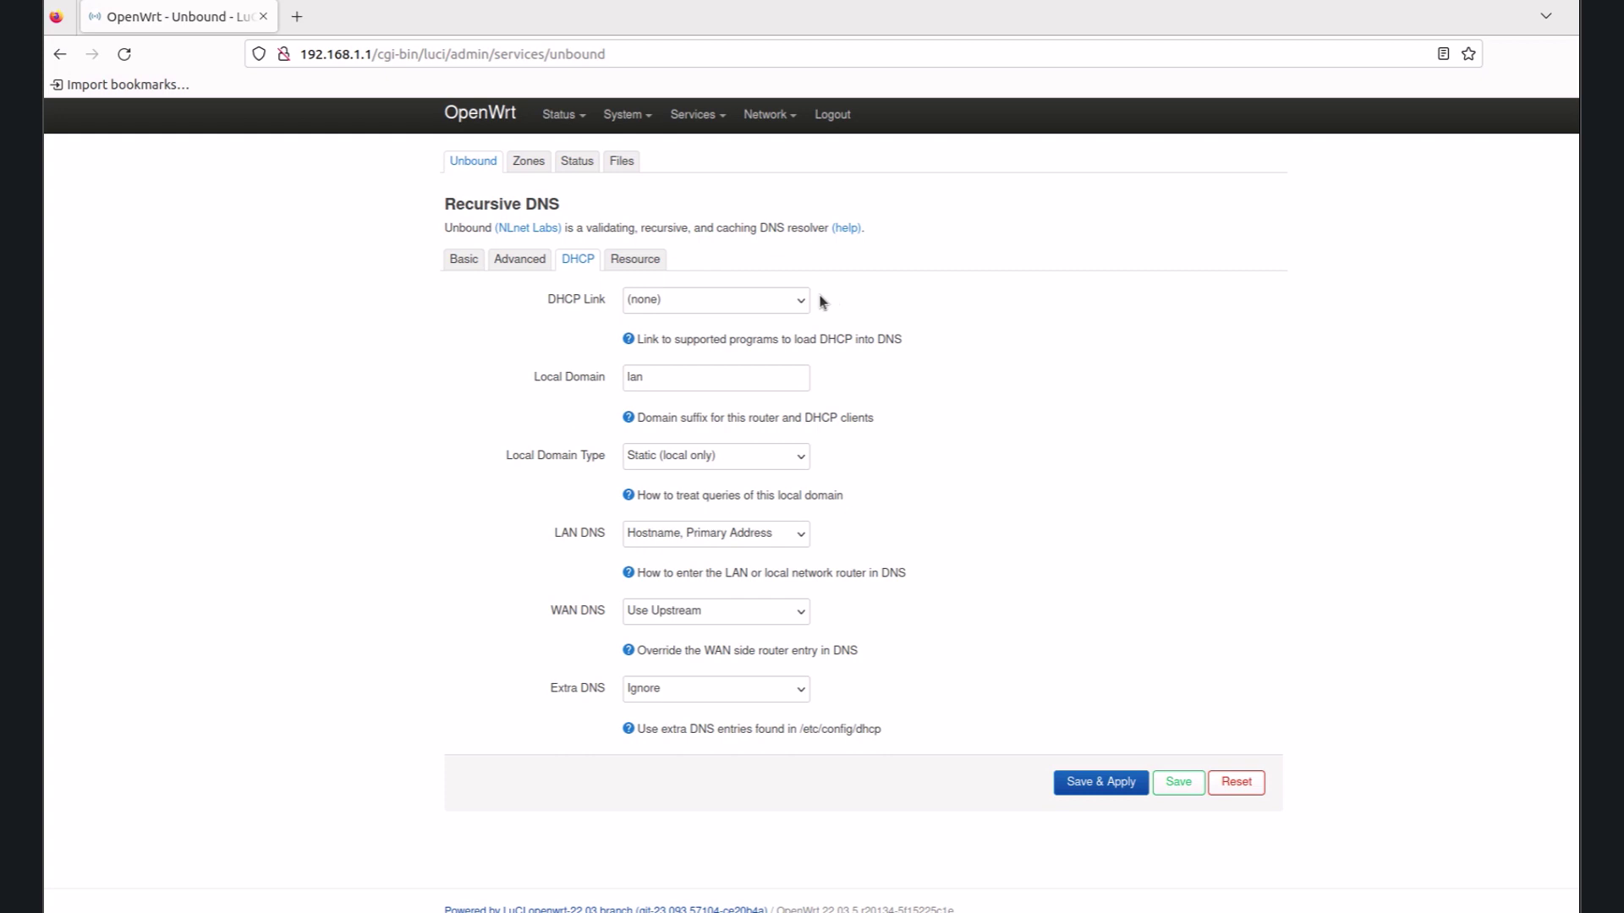
pyautogui.click(800, 307)
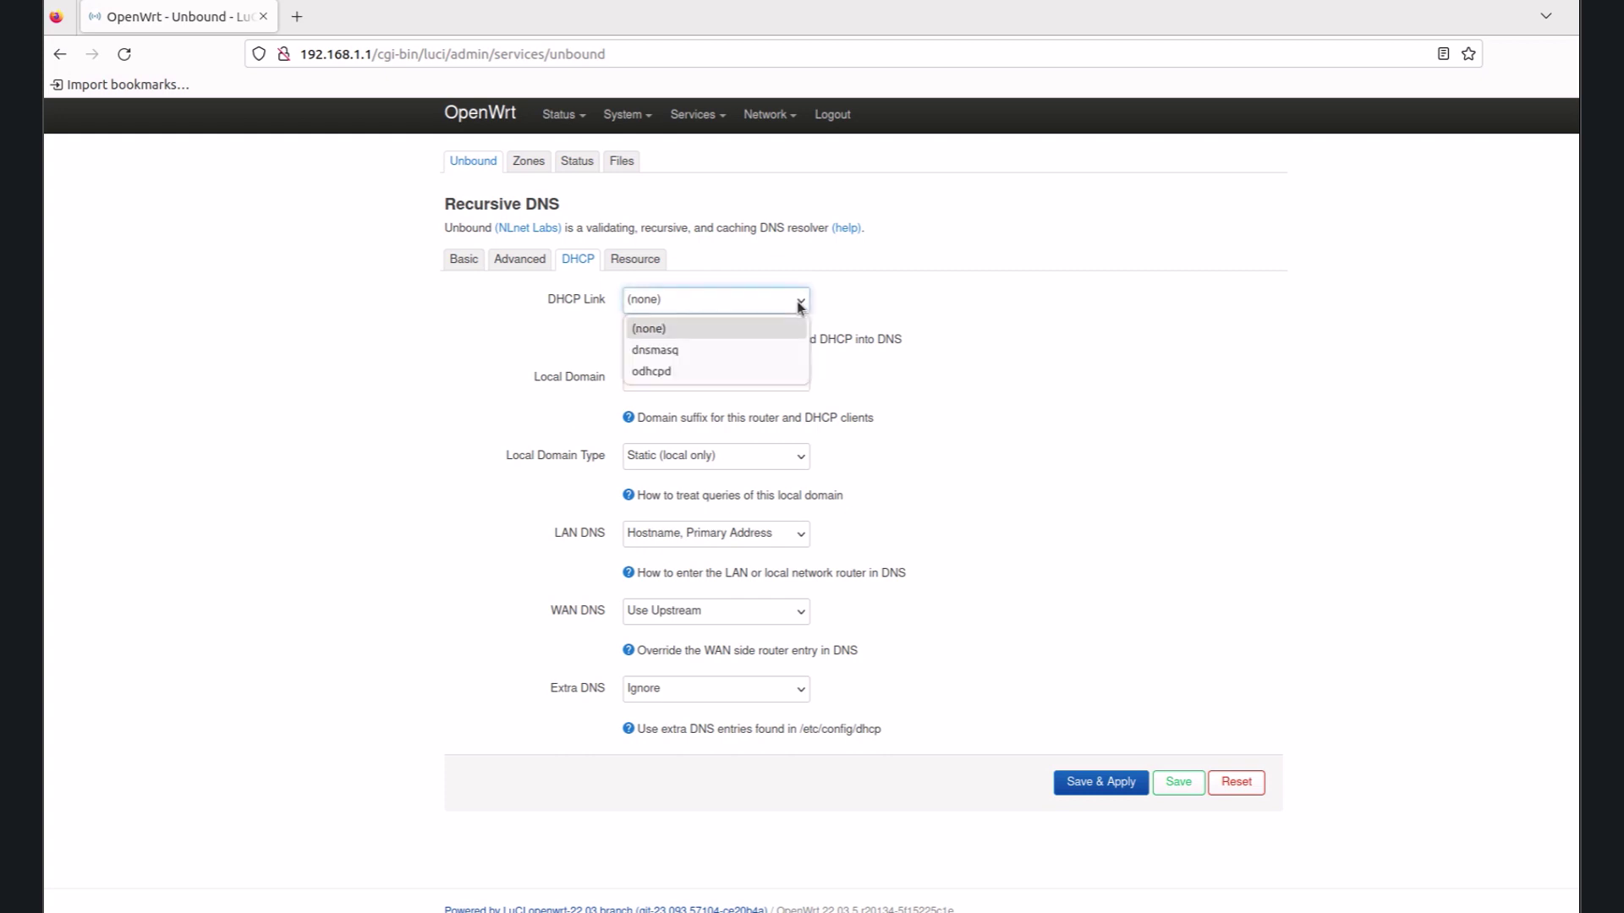
pyautogui.click(655, 372)
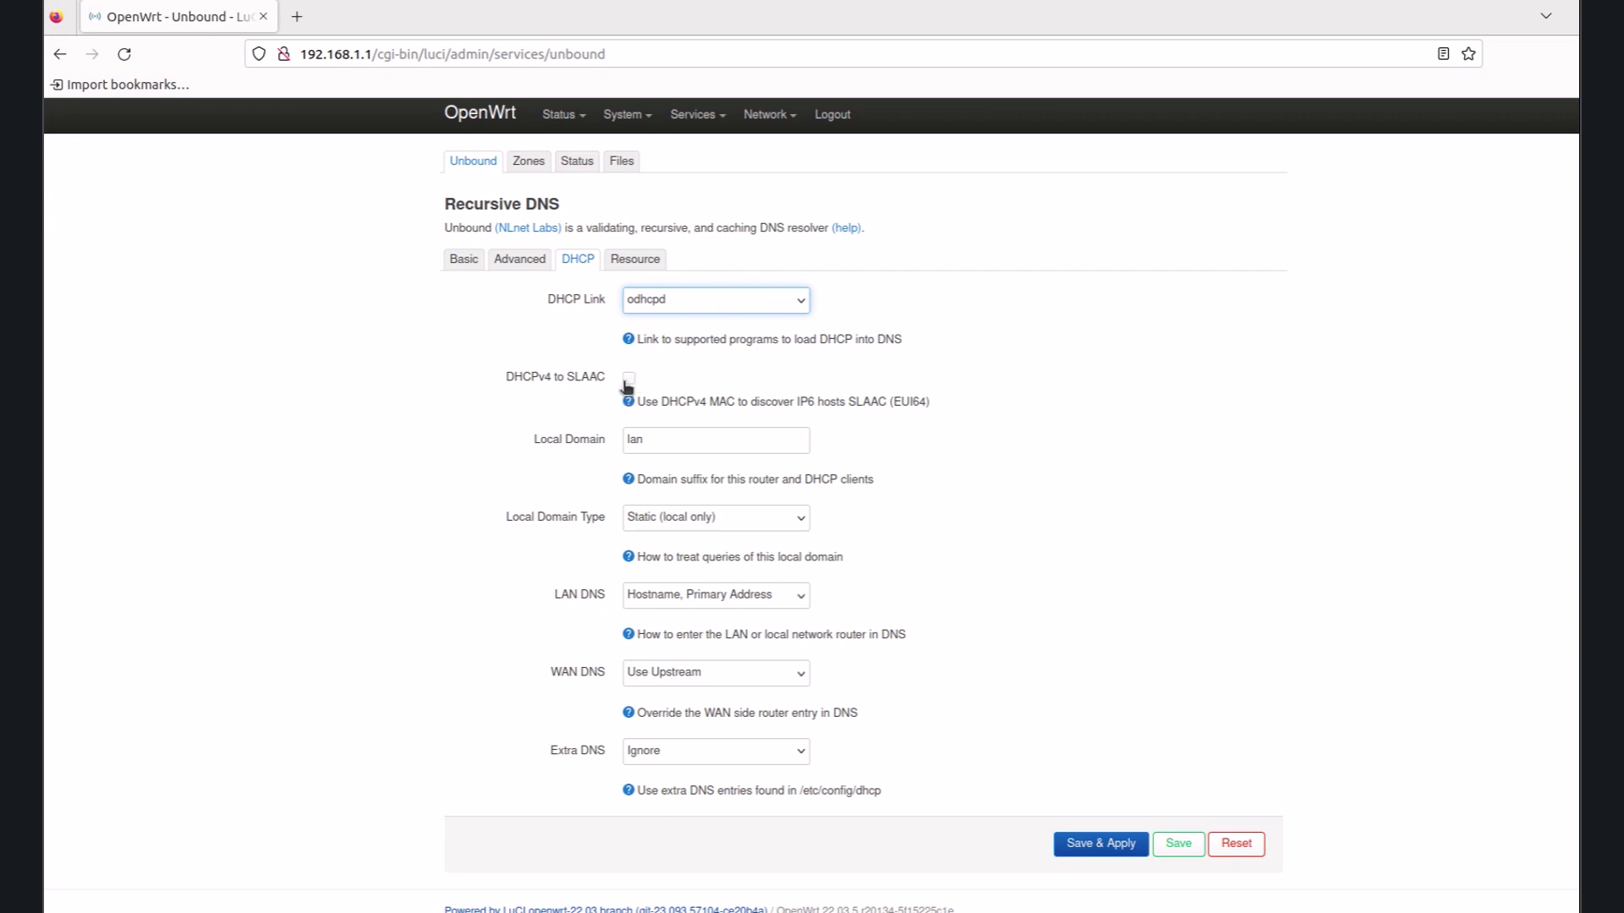
pyautogui.click(630, 379)
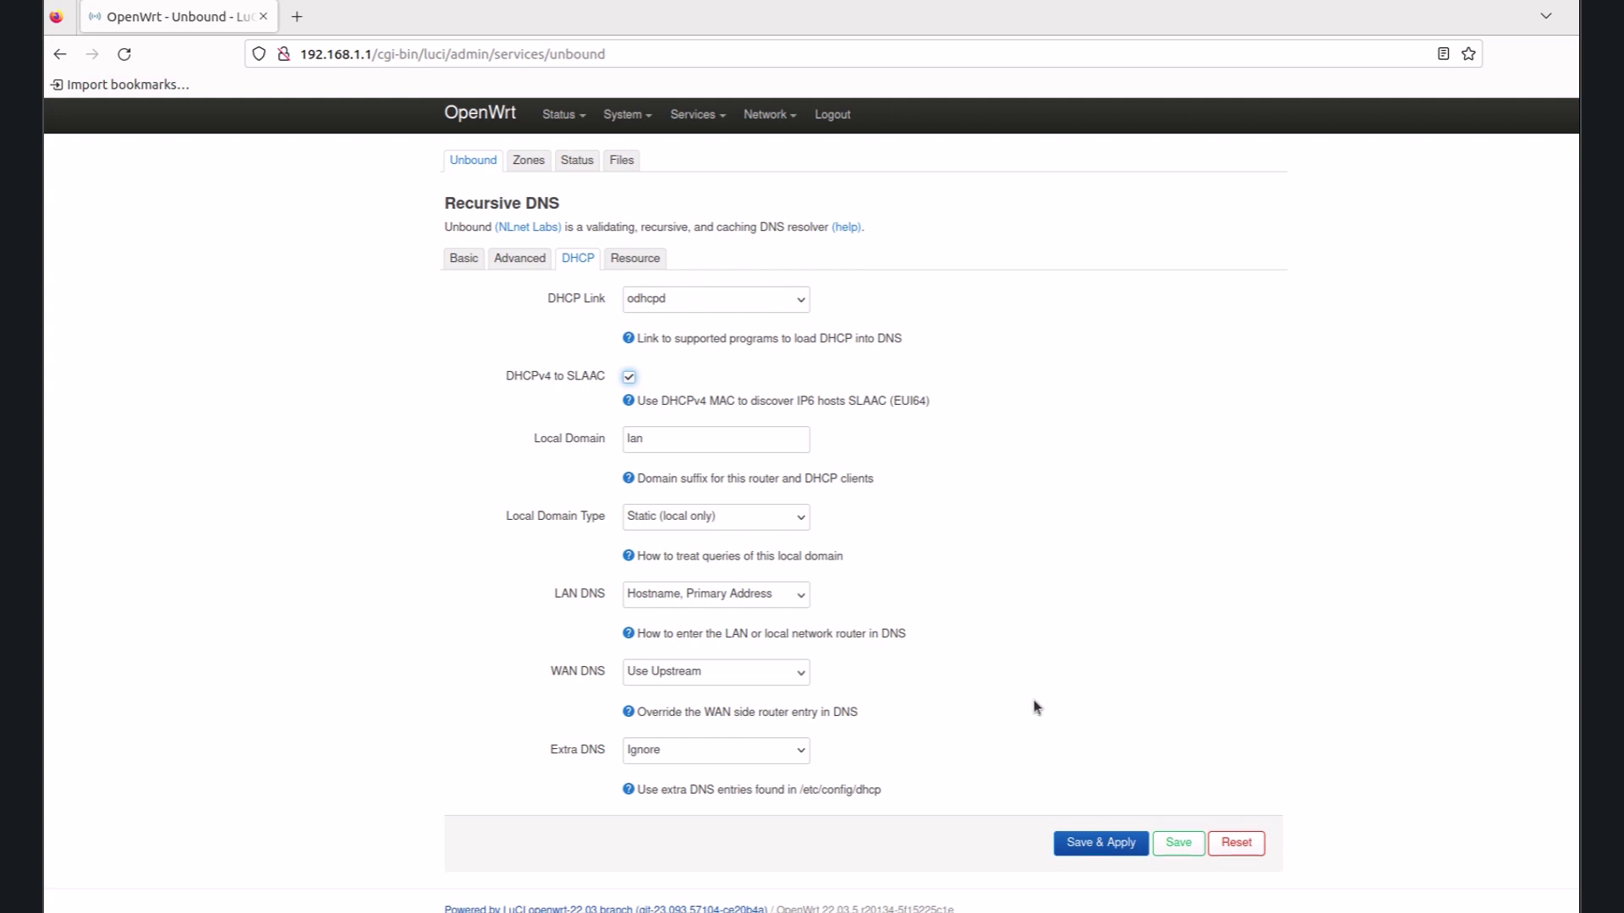
pyautogui.click(1100, 847)
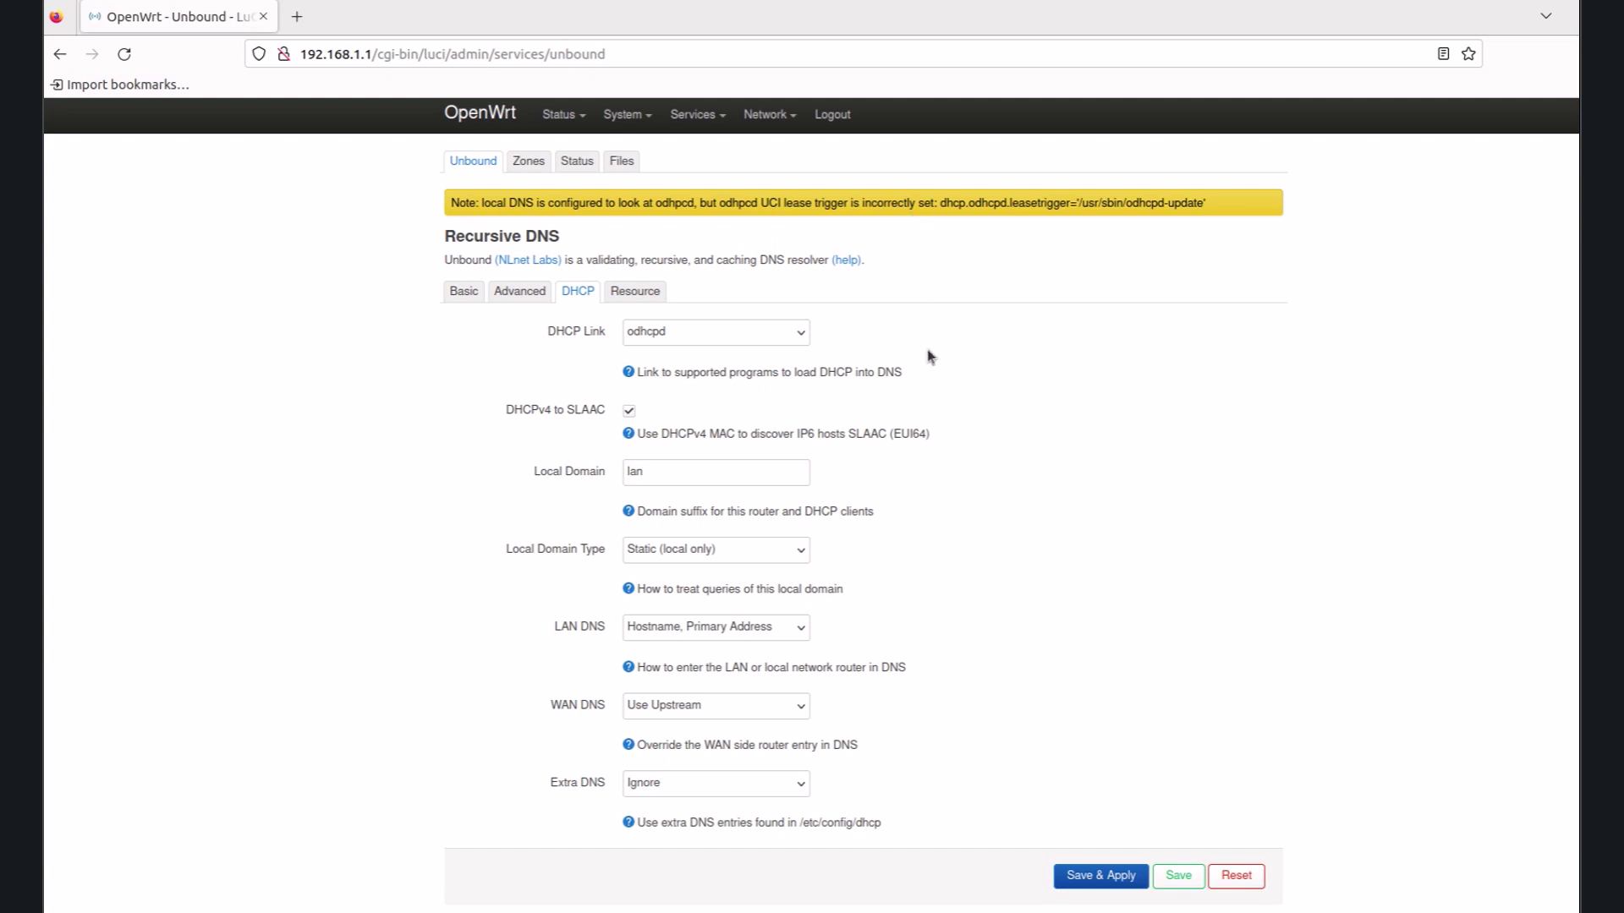
pyautogui.moveTo(693, 114)
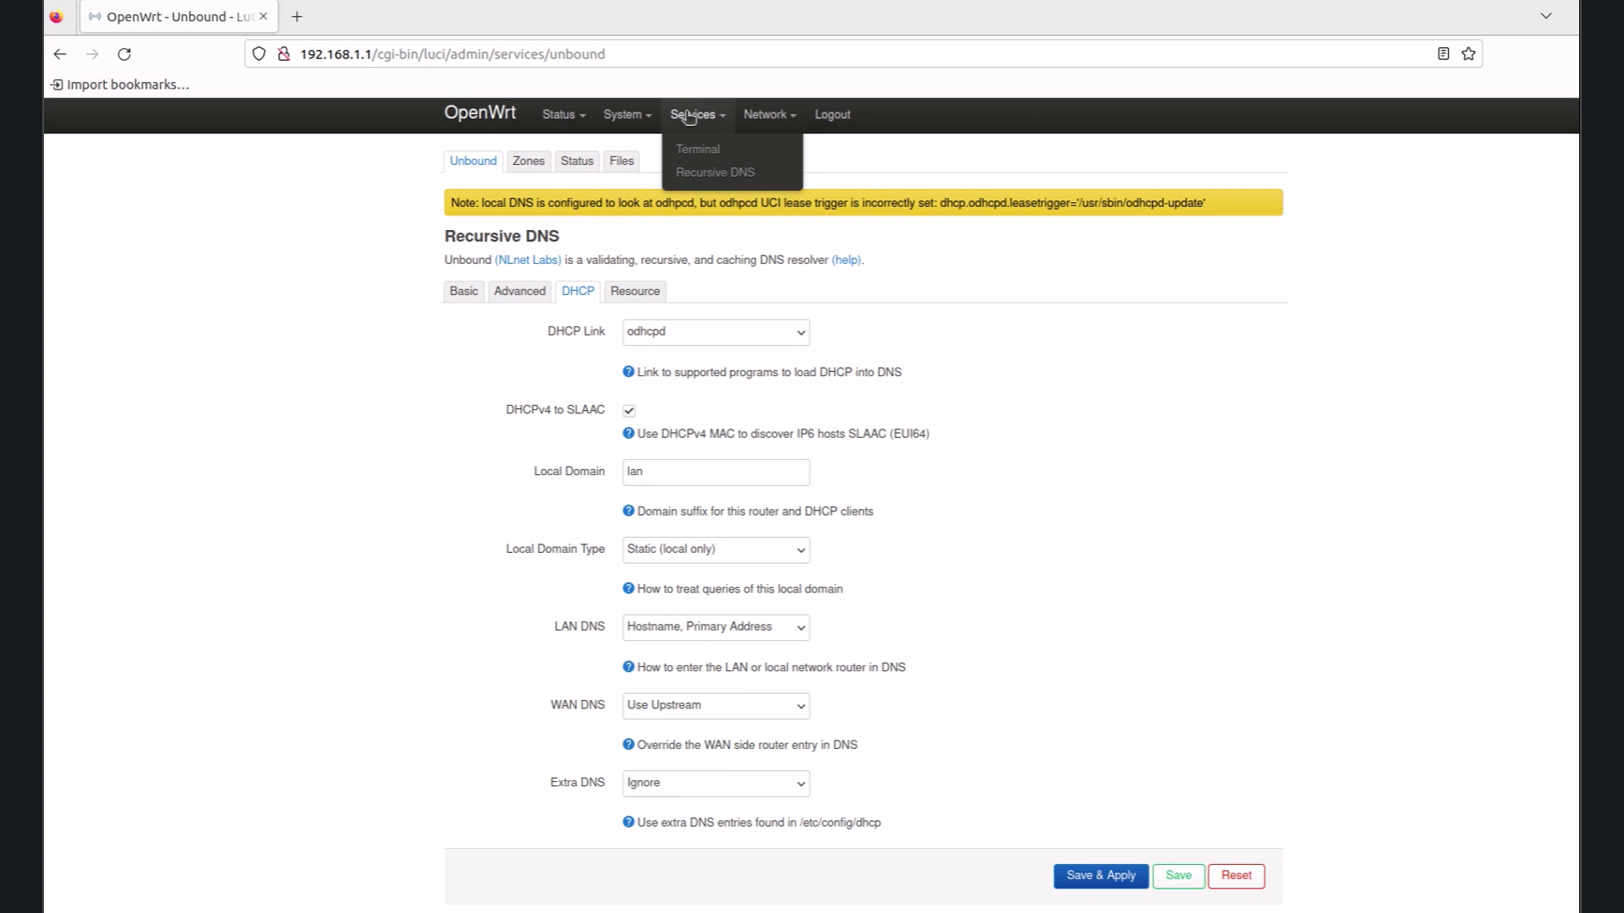
# - In the web terminal's root shell, enter the command 'vi /etc/config/dhcp'
pyautogui.click(695, 157)
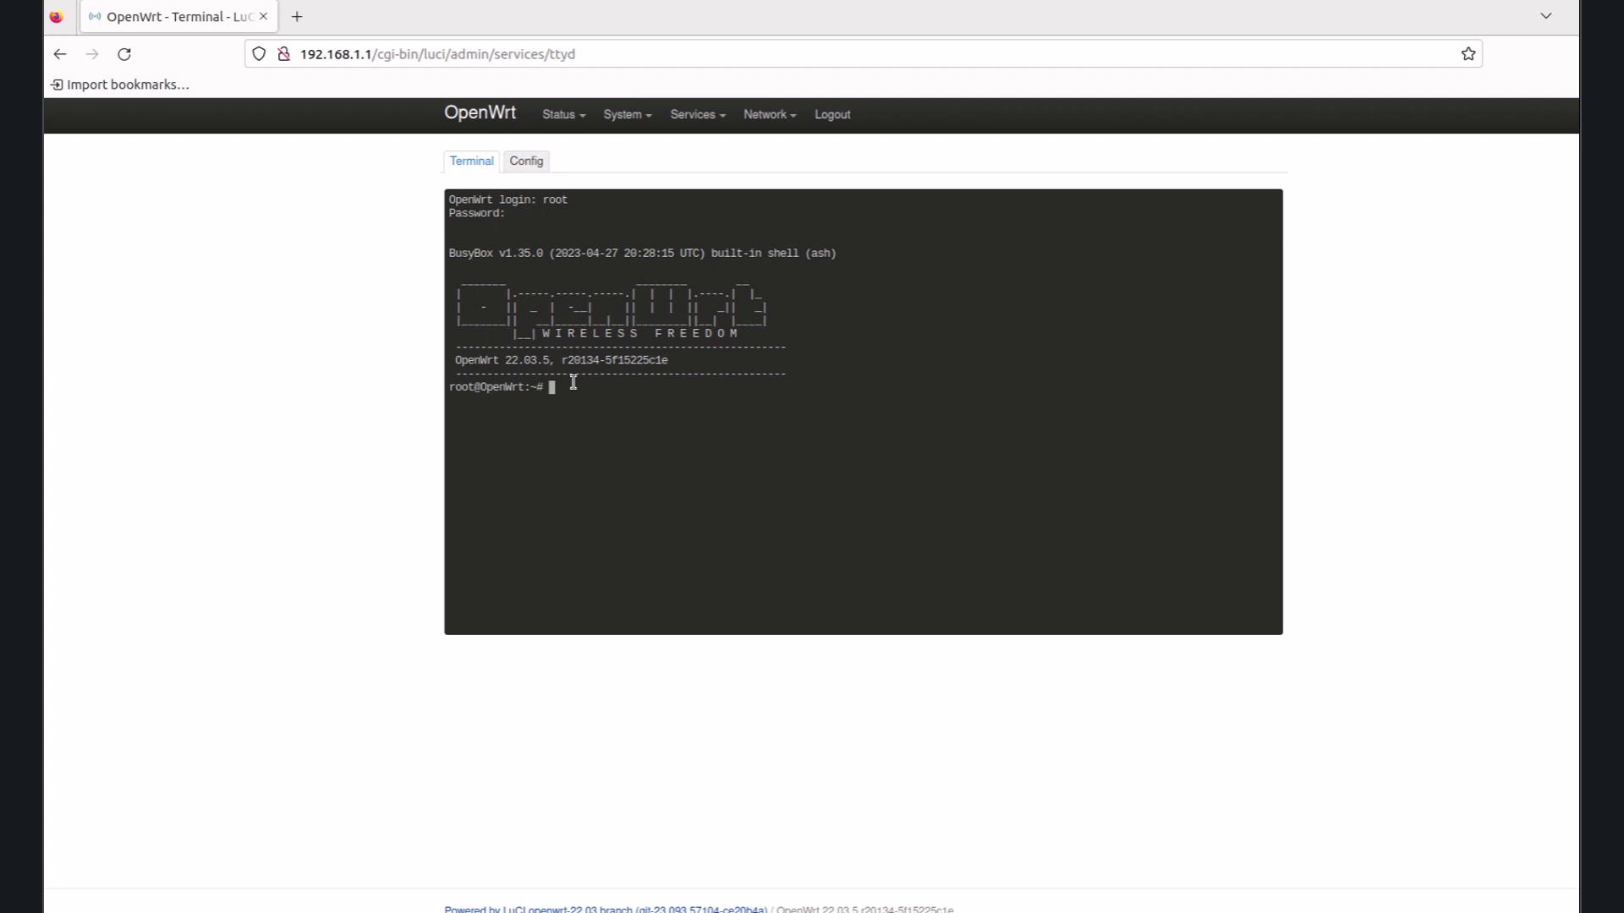
pyautogui.write('vi')
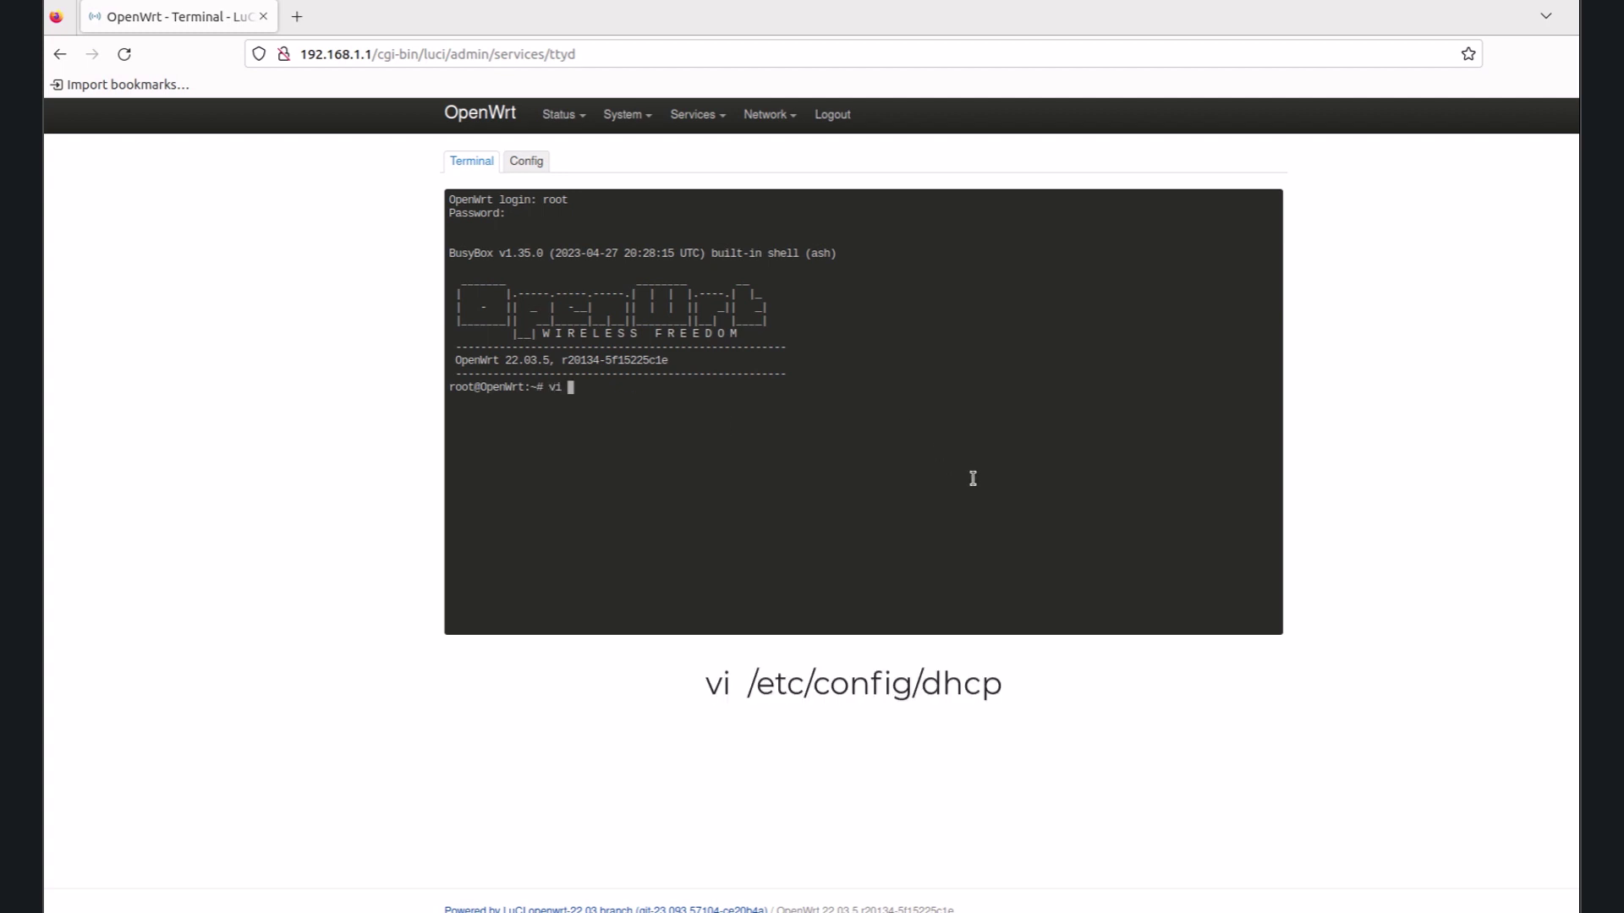
pyautogui.write(' /et')
pyautogui.write('c/co')
pyautogui.write('nfig')
pyautogui.write('/dhc')
pyautogui.write('p')
# - Open the DHCP config in vi and change odhcpd's maindhcp value to 1
pyautogui.press('Return')
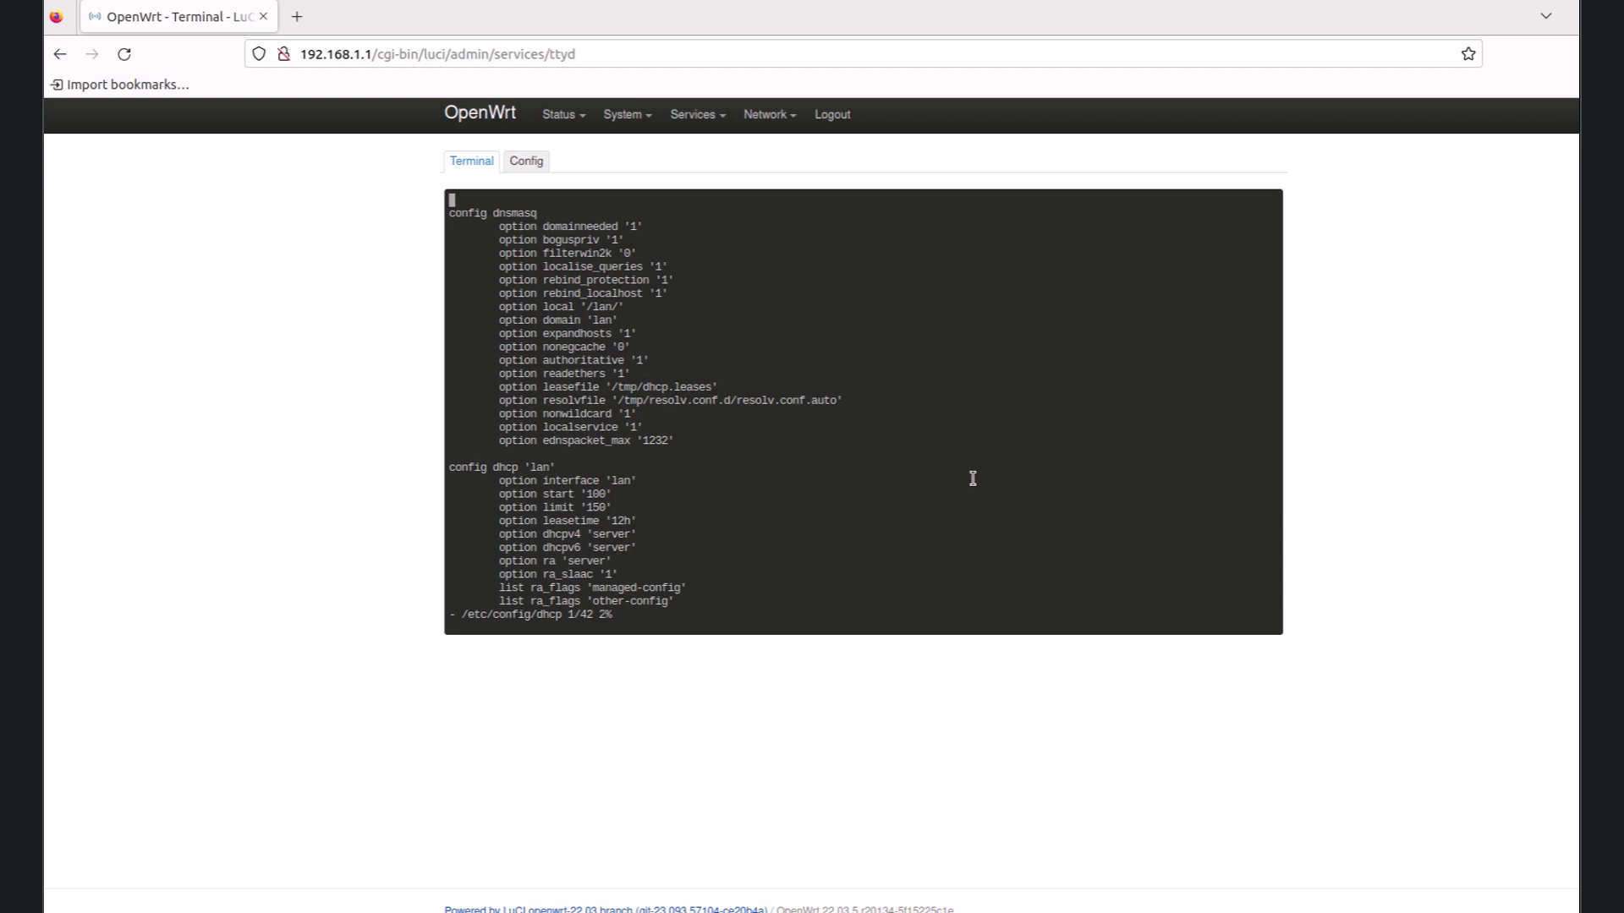
pyautogui.press('Down')
pyautogui.press('Down')
pyautogui.press('Down')
pyautogui.press('Down')
pyautogui.press('Down')
pyautogui.press('Down')
pyautogui.press('Down')
# - Change odhcpd's leasetrigger to '/usr/lib/unbound/odhcpd.sh'
pyautogui.press('Down')
pyautogui.press('Down')
pyautogui.press('Down')
pyautogui.press('Down')
pyautogui.press('Down')
pyautogui.press('Down')
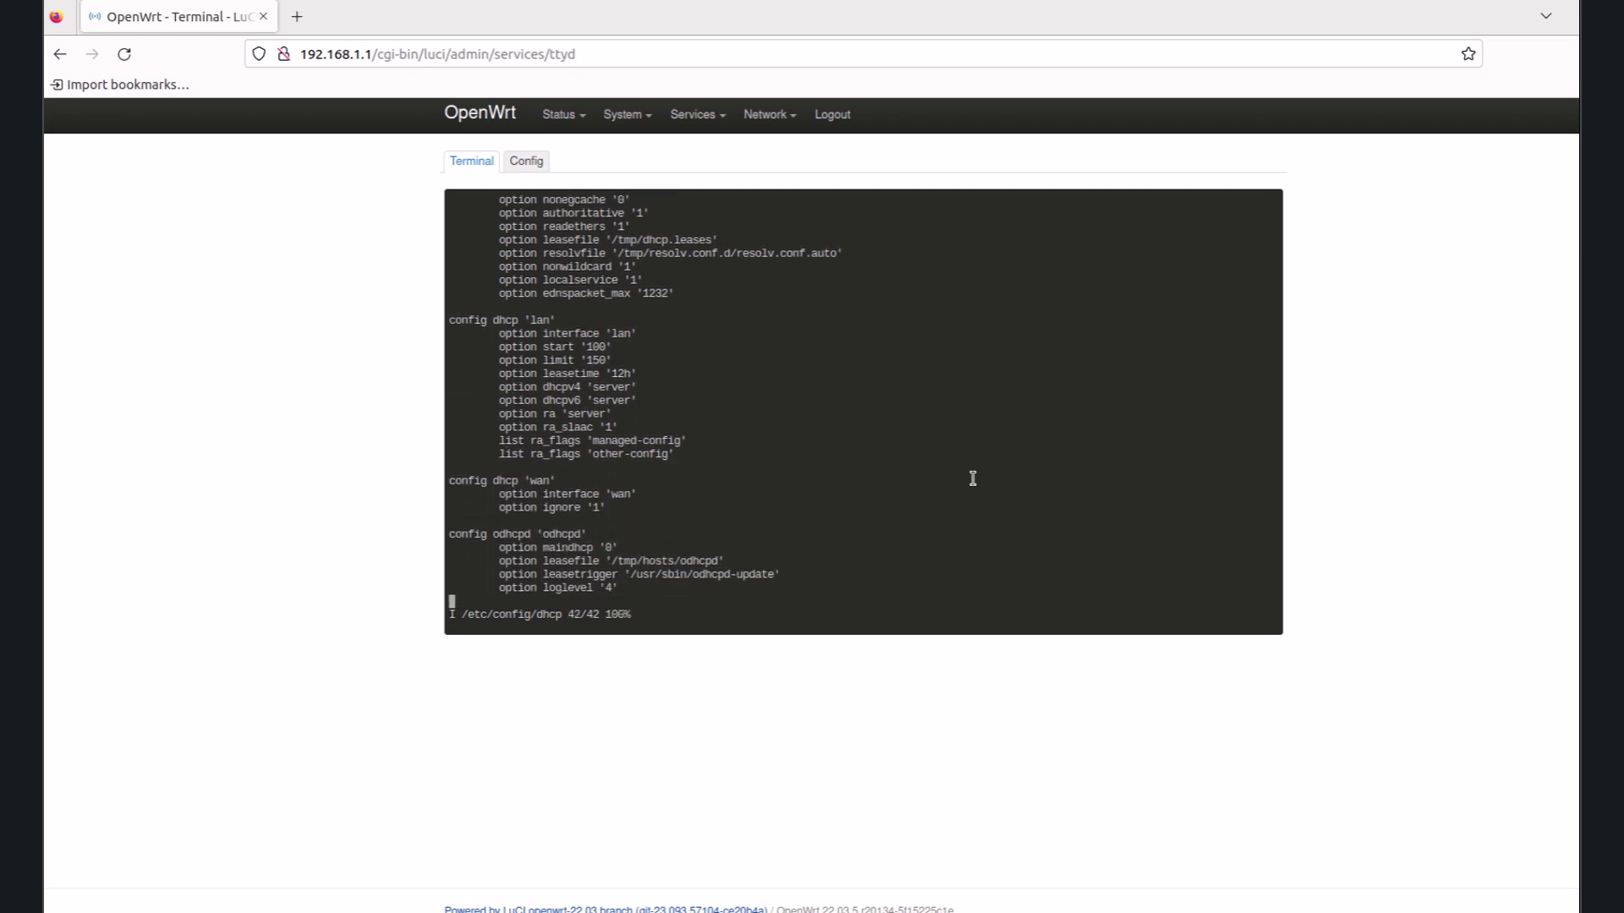
pyautogui.press('Up')
pyautogui.press('Up')
pyautogui.press('Up')
pyautogui.press('Up')
pyautogui.press('Right')
pyautogui.press('Right')
pyautogui.press('Right')
pyautogui.press('Right')
pyautogui.press('Right')
pyautogui.press('Right')
pyautogui.press('Right')
pyautogui.press('Right')
pyautogui.press('Right')
pyautogui.press('BackSpace')
pyautogui.write('1')
pyautogui.press('Down')
pyautogui.press('Down')
pyautogui.press('Right')
pyautogui.press('Right')
pyautogui.press('Right')
pyautogui.press('Right')
pyautogui.press('Right')
pyautogui.press('Right')
pyautogui.press('Right')
pyautogui.press('Right')
pyautogui.press('Right')
pyautogui.press('Right')
pyautogui.press('Right')
pyautogui.press('Right')
pyautogui.press('Right')
pyautogui.press('Right')
pyautogui.press('Right')
pyautogui.press('Right')
pyautogui.press('Right')
pyautogui.press('Right')
pyautogui.press('Right')
pyautogui.press('Right')
pyautogui.press('Right')
pyautogui.press('BackSpace')
pyautogui.press('BackSpace')
pyautogui.press('BackSpace')
pyautogui.press('BackSpace')
pyautogui.press('BackSpace')
pyautogui.press('BackSpace')
pyautogui.press('BackSpace')
pyautogui.press('BackSpace')
pyautogui.press('BackSpace')
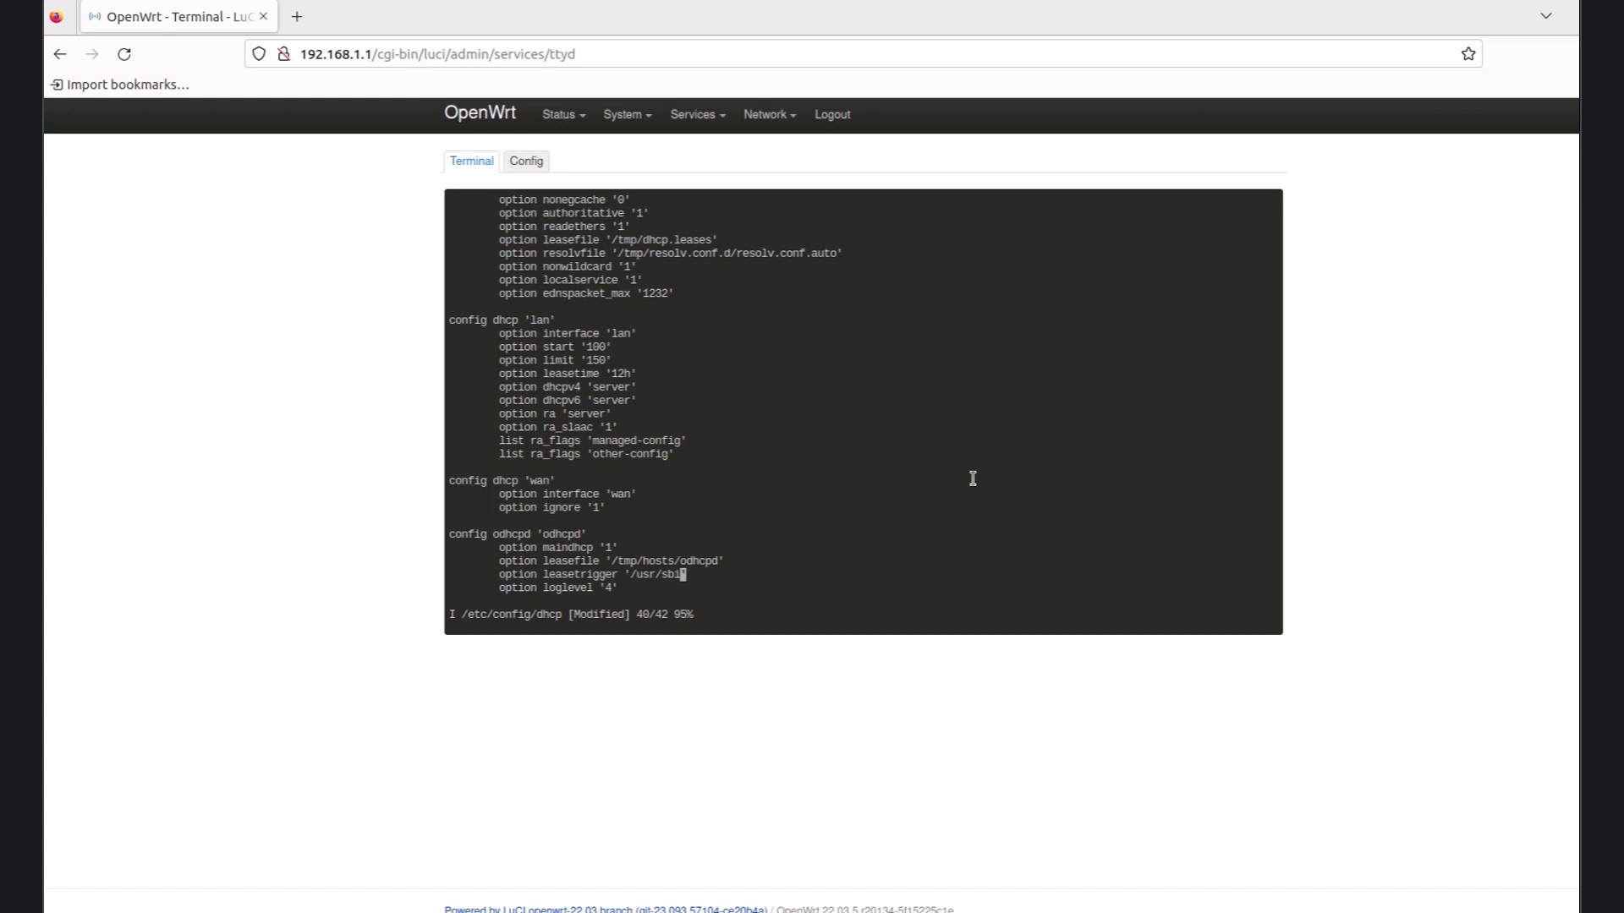
pyautogui.press('BackSpace')
pyautogui.press('BackSpace')
pyautogui.press('BackSpace')
pyautogui.write('l')
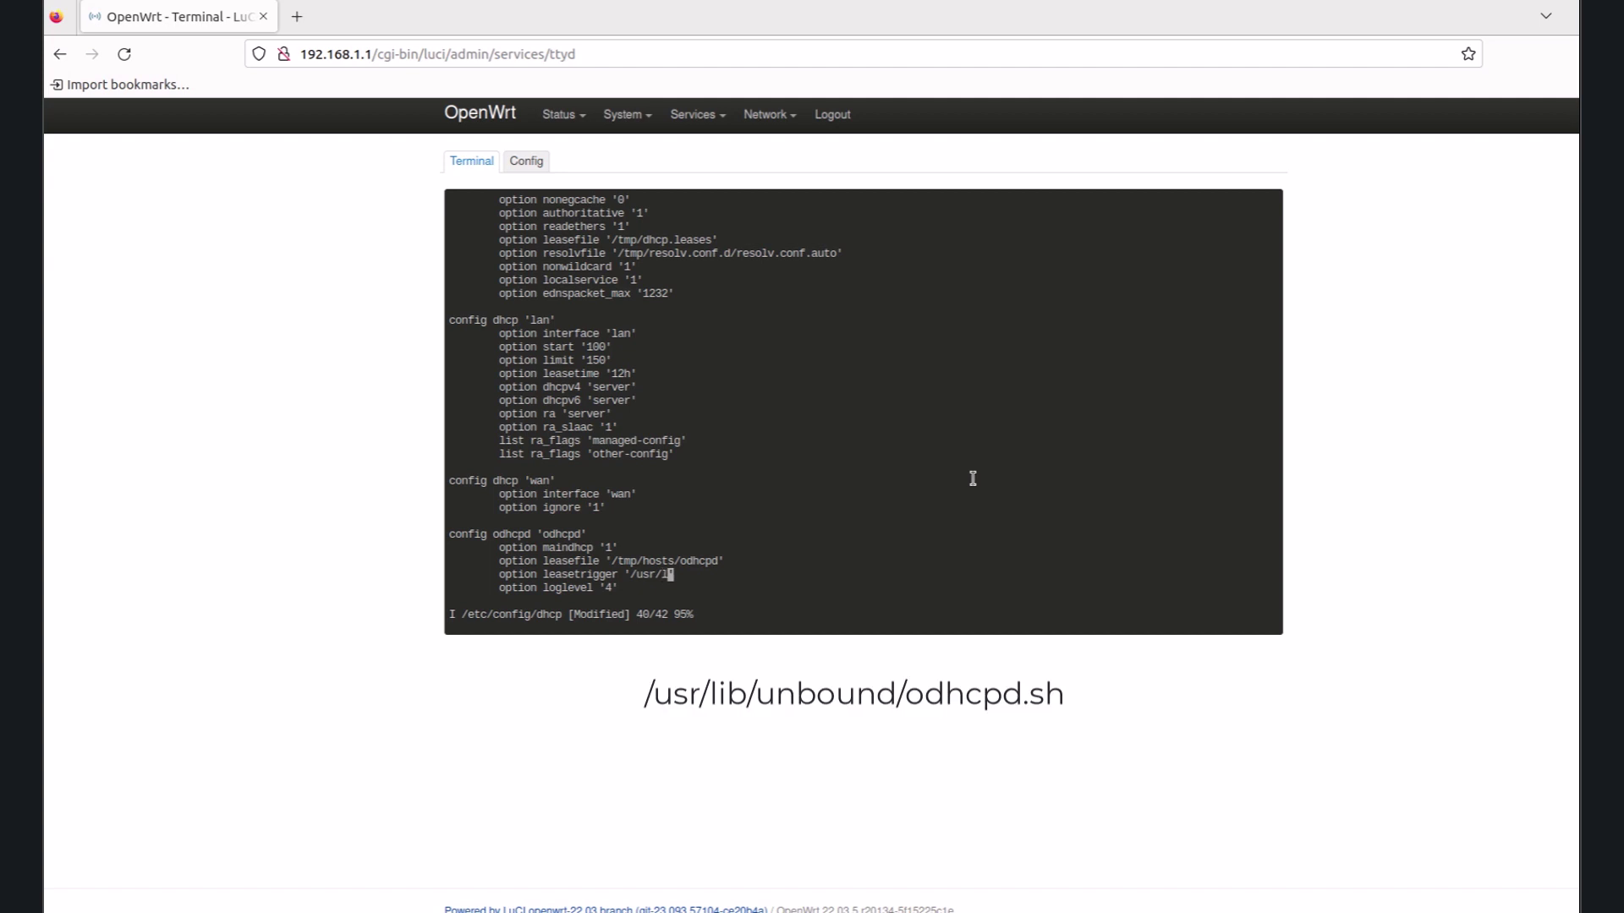
pyautogui.write('ib/')
pyautogui.write('unb')
pyautogui.write('ound/')
pyautogui.write('od')
pyautogui.write('hcpd')
pyautogui.write('.sh')
pyautogui.press('Up')
pyautogui.press('Up')
pyautogui.press('Up')
pyautogui.press('Up')
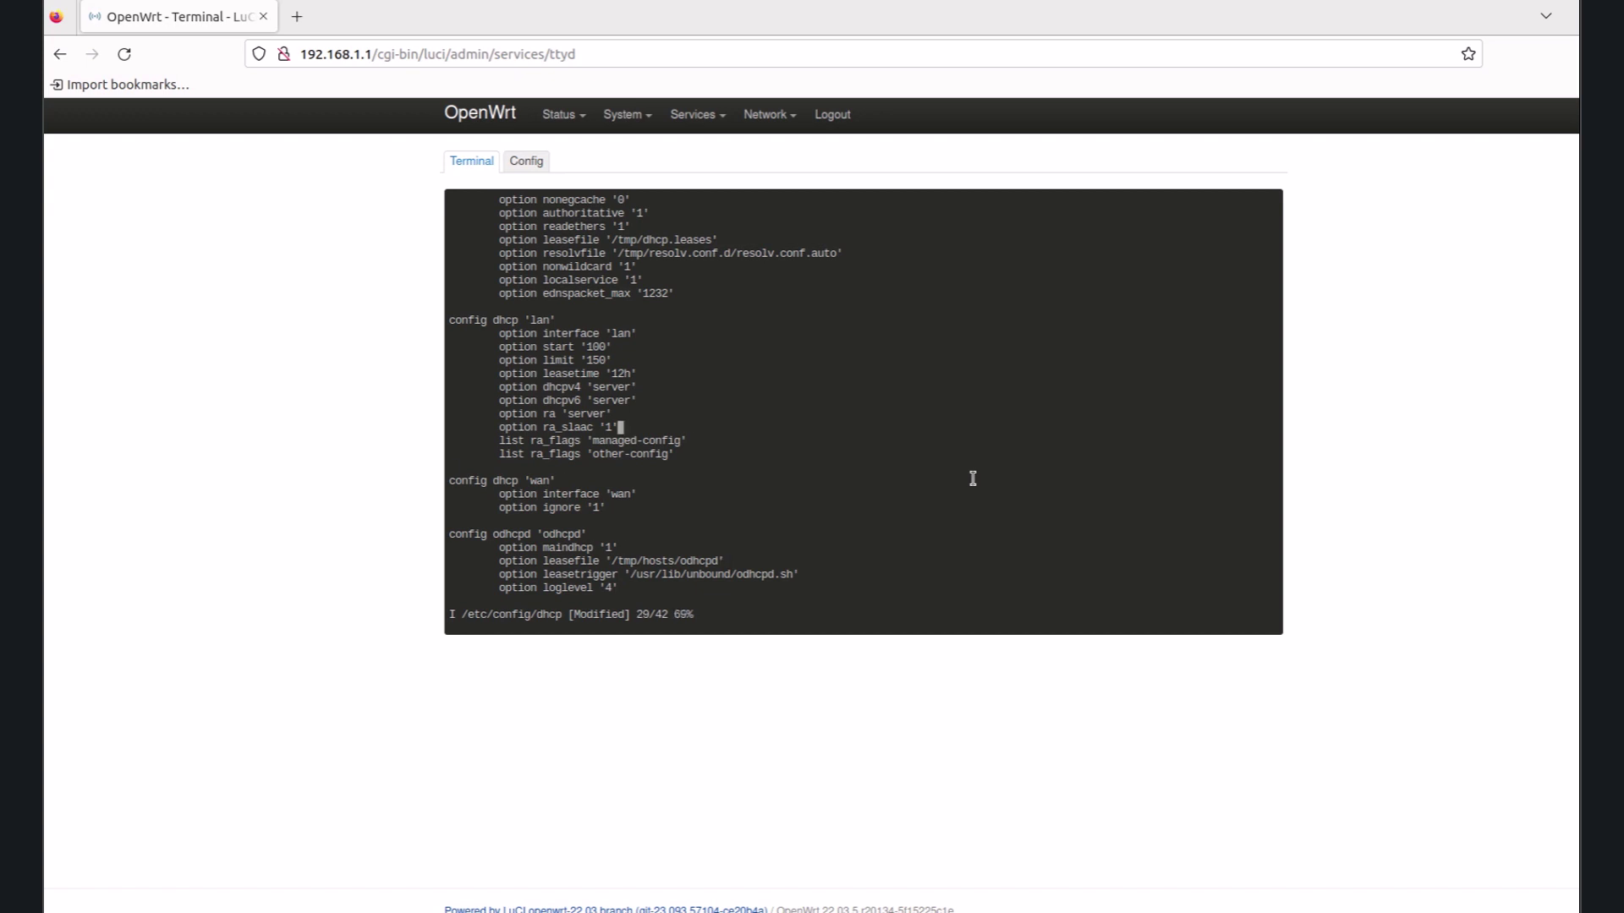
pyautogui.press('Up')
pyautogui.press('Up')
pyautogui.press('Up')
pyautogui.press('Up')
pyautogui.press('Up')
pyautogui.press('Up')
pyautogui.press('Up')
pyautogui.press('Up')
pyautogui.press('Up')
pyautogui.press('Up')
pyautogui.press('Up')
pyautogui.press('Up')
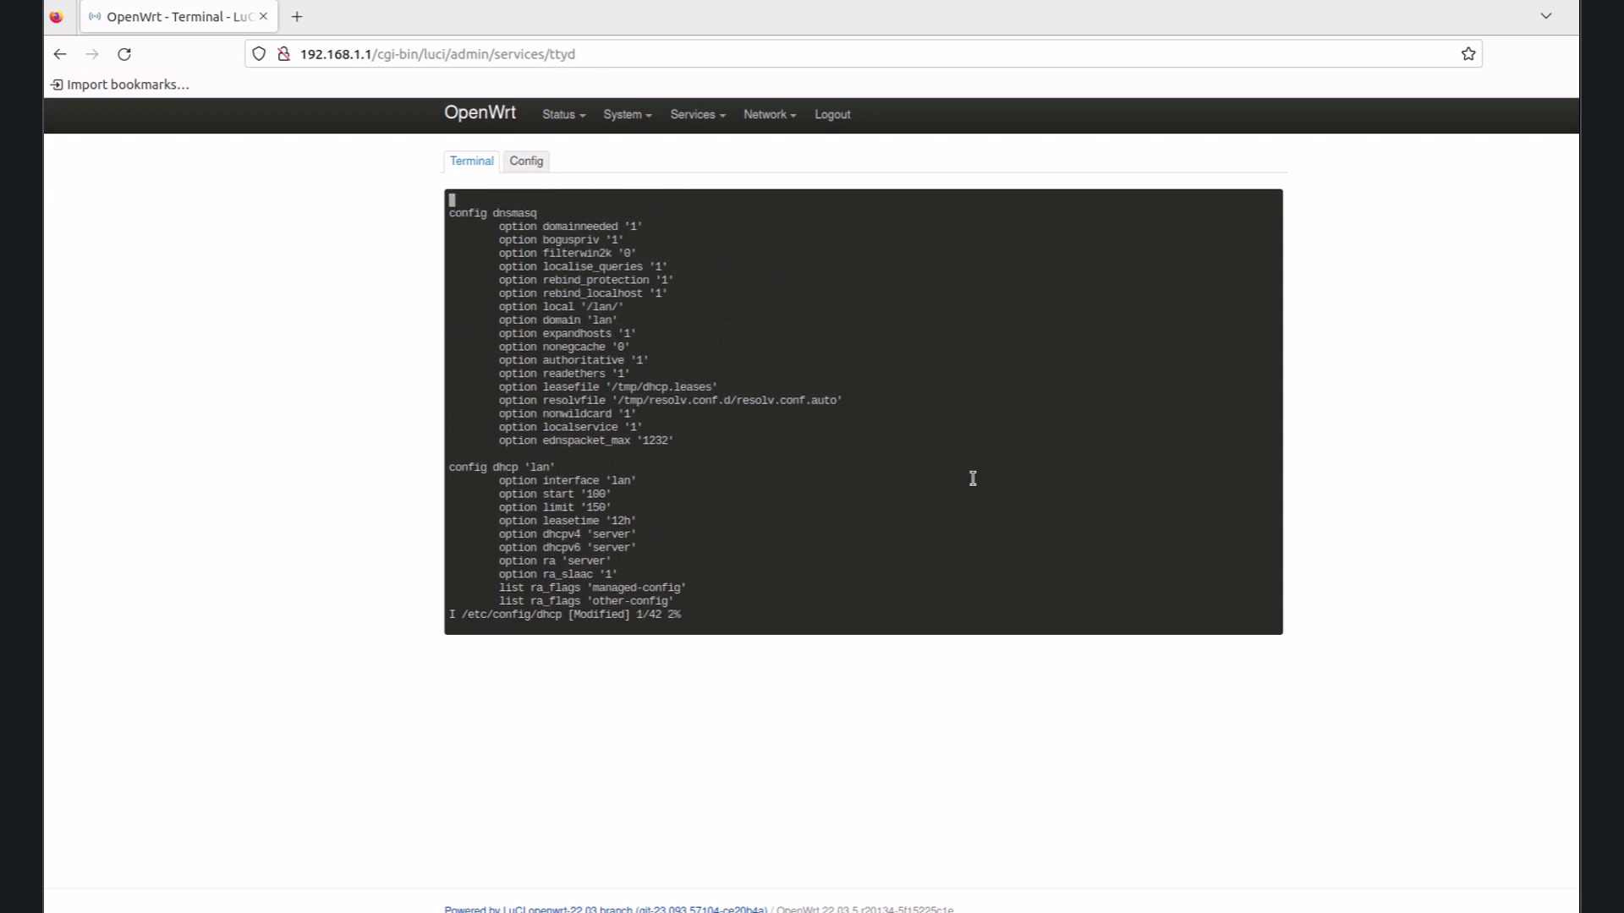
# - Add an indented line option port '0' after ednspacket_max in the dnsmasq section
pyautogui.press('Down')
pyautogui.press('Down')
pyautogui.press('Down')
pyautogui.press('Down')
pyautogui.press('Down')
pyautogui.press('Down')
pyautogui.press('Down')
pyautogui.press('Down')
pyautogui.press('Down')
pyautogui.press('Down')
pyautogui.press('Return')
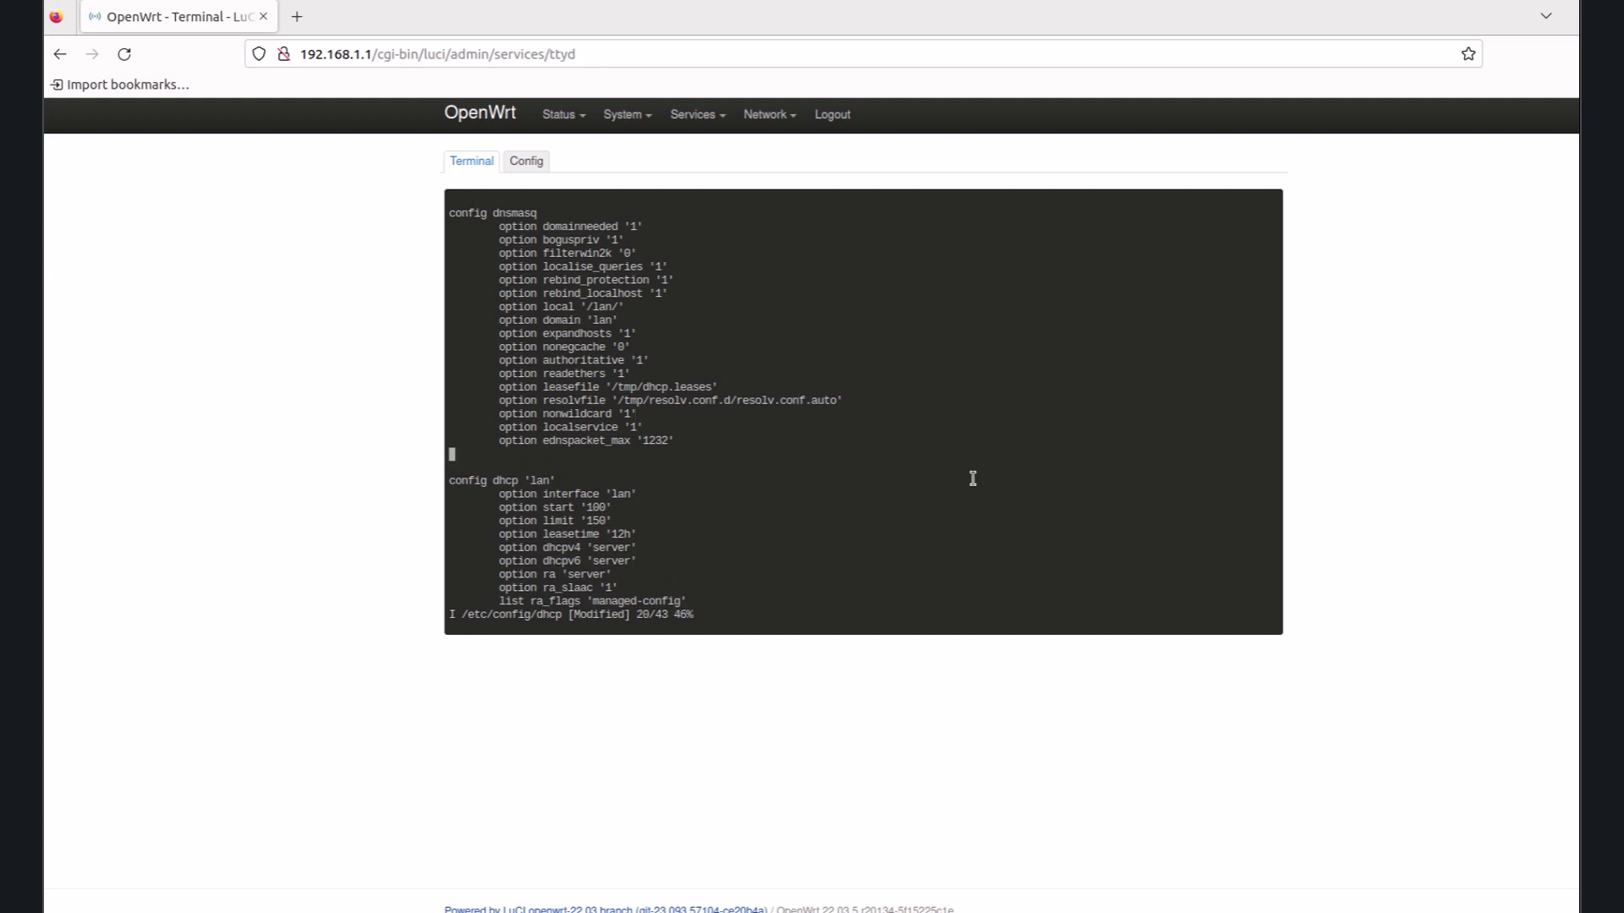
pyautogui.press('Tab')
pyautogui.write('option')
pyautogui.write(' por')
pyautogui.write('t ')
pyautogui.write("'")
pyautogui.write("0'")
pyautogui.press('Down')
pyautogui.press('Down')
pyautogui.press('Down')
pyautogui.press('Down')
pyautogui.press('Down')
pyautogui.press('Down')
pyautogui.press('Down')
pyautogui.press('Down')
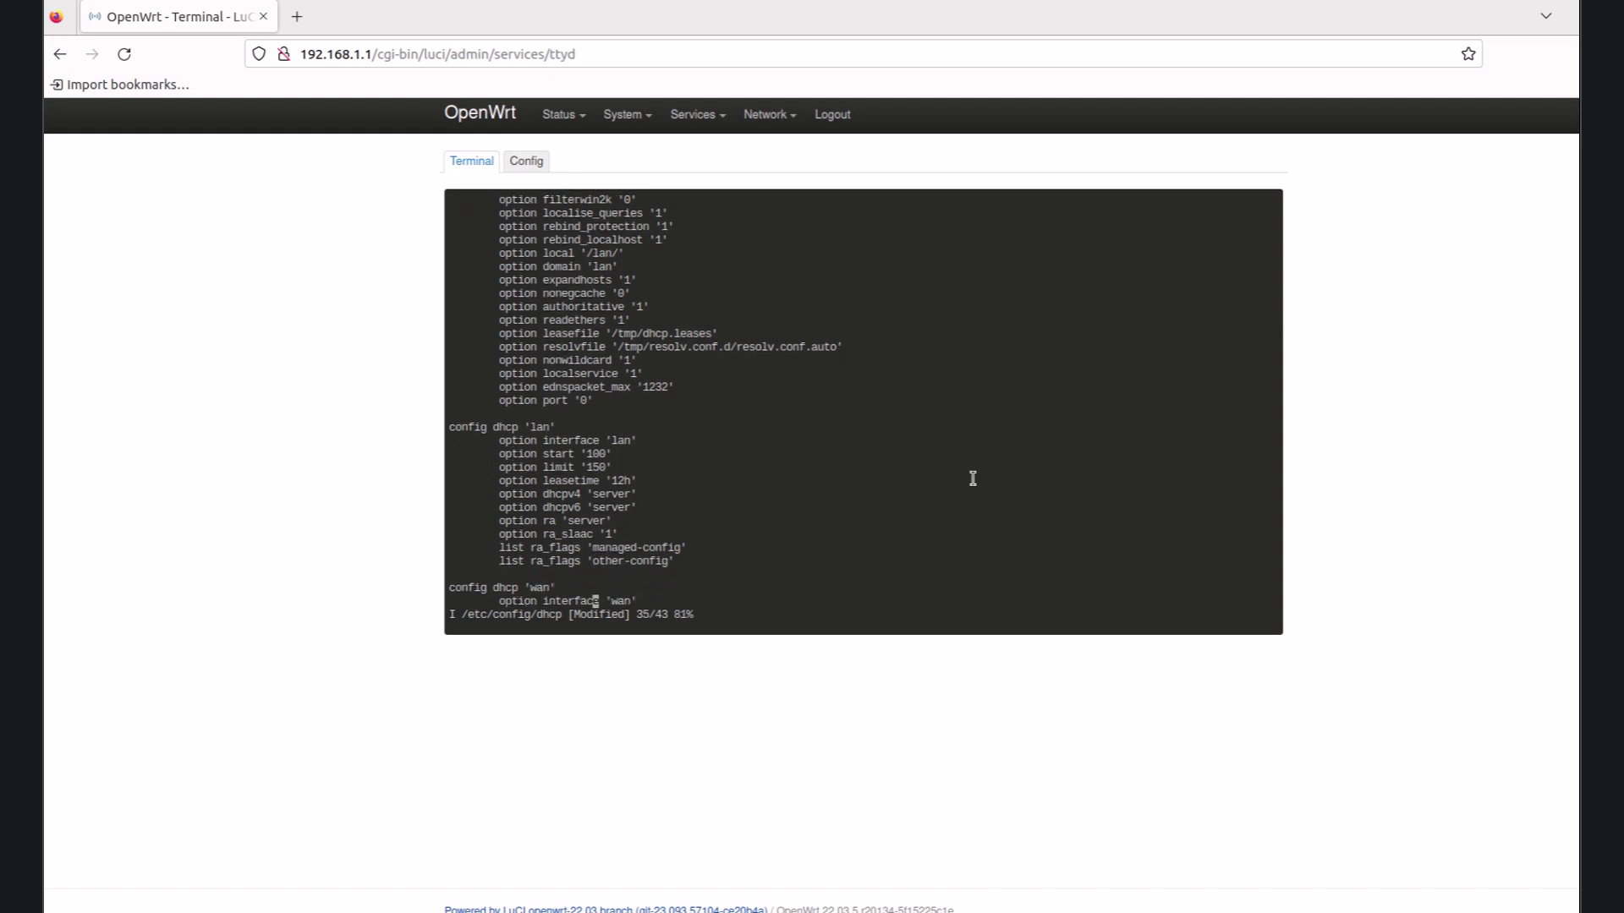
pyautogui.press('Down')
pyautogui.press('Down')
pyautogui.press('Down')
pyautogui.press('Down')
pyautogui.press('Down')
pyautogui.press('Down')
pyautogui.press('Down')
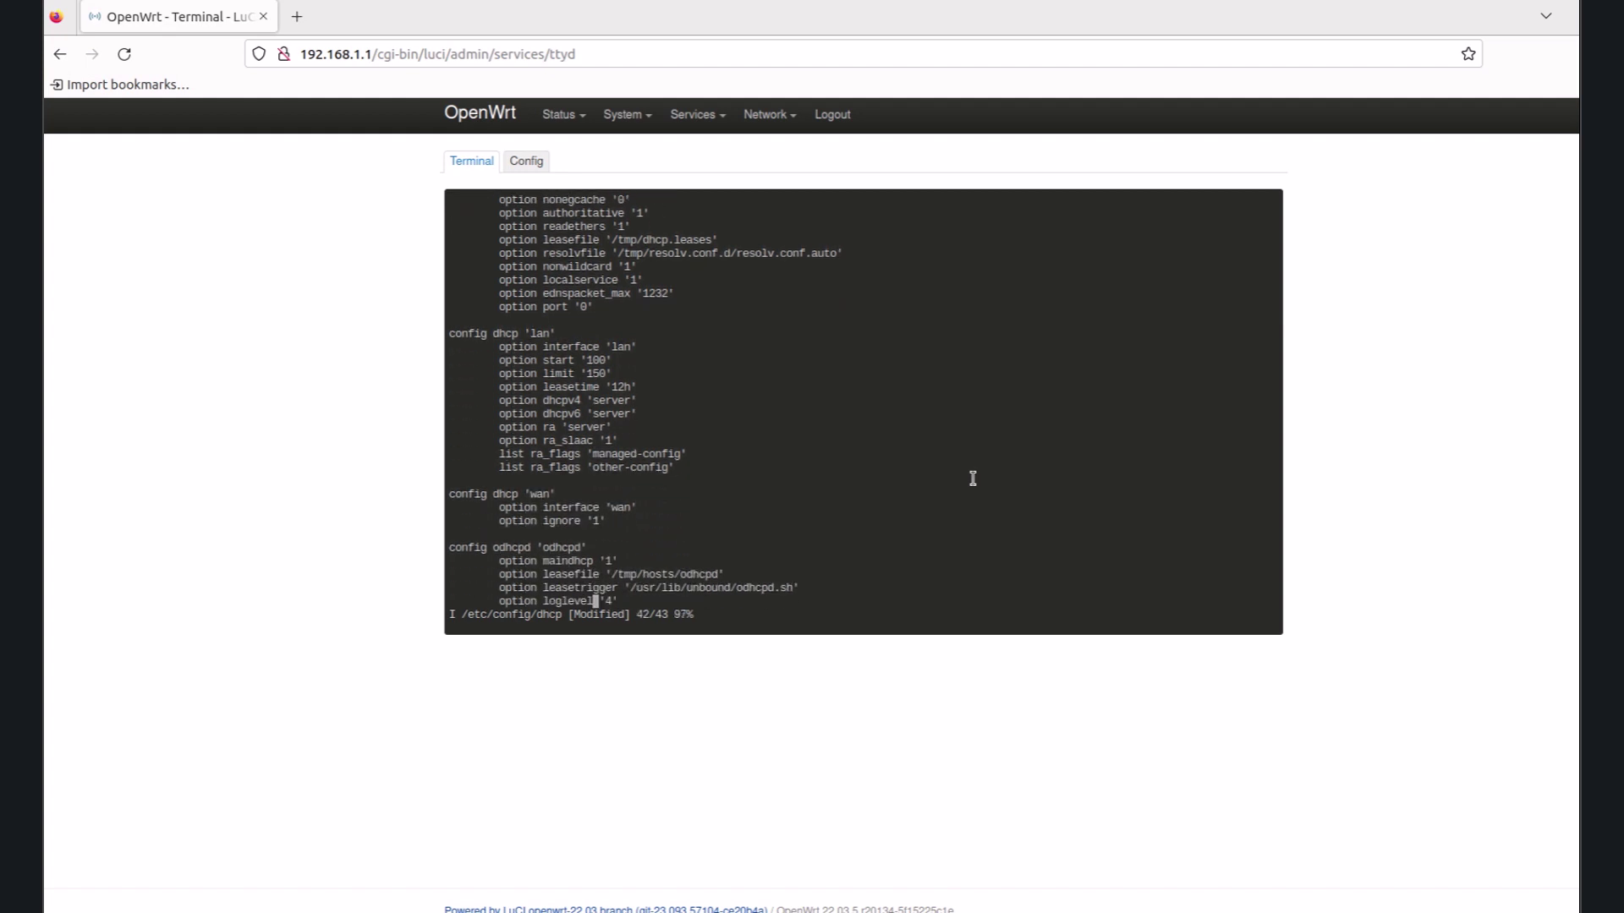
pyautogui.press('Down')
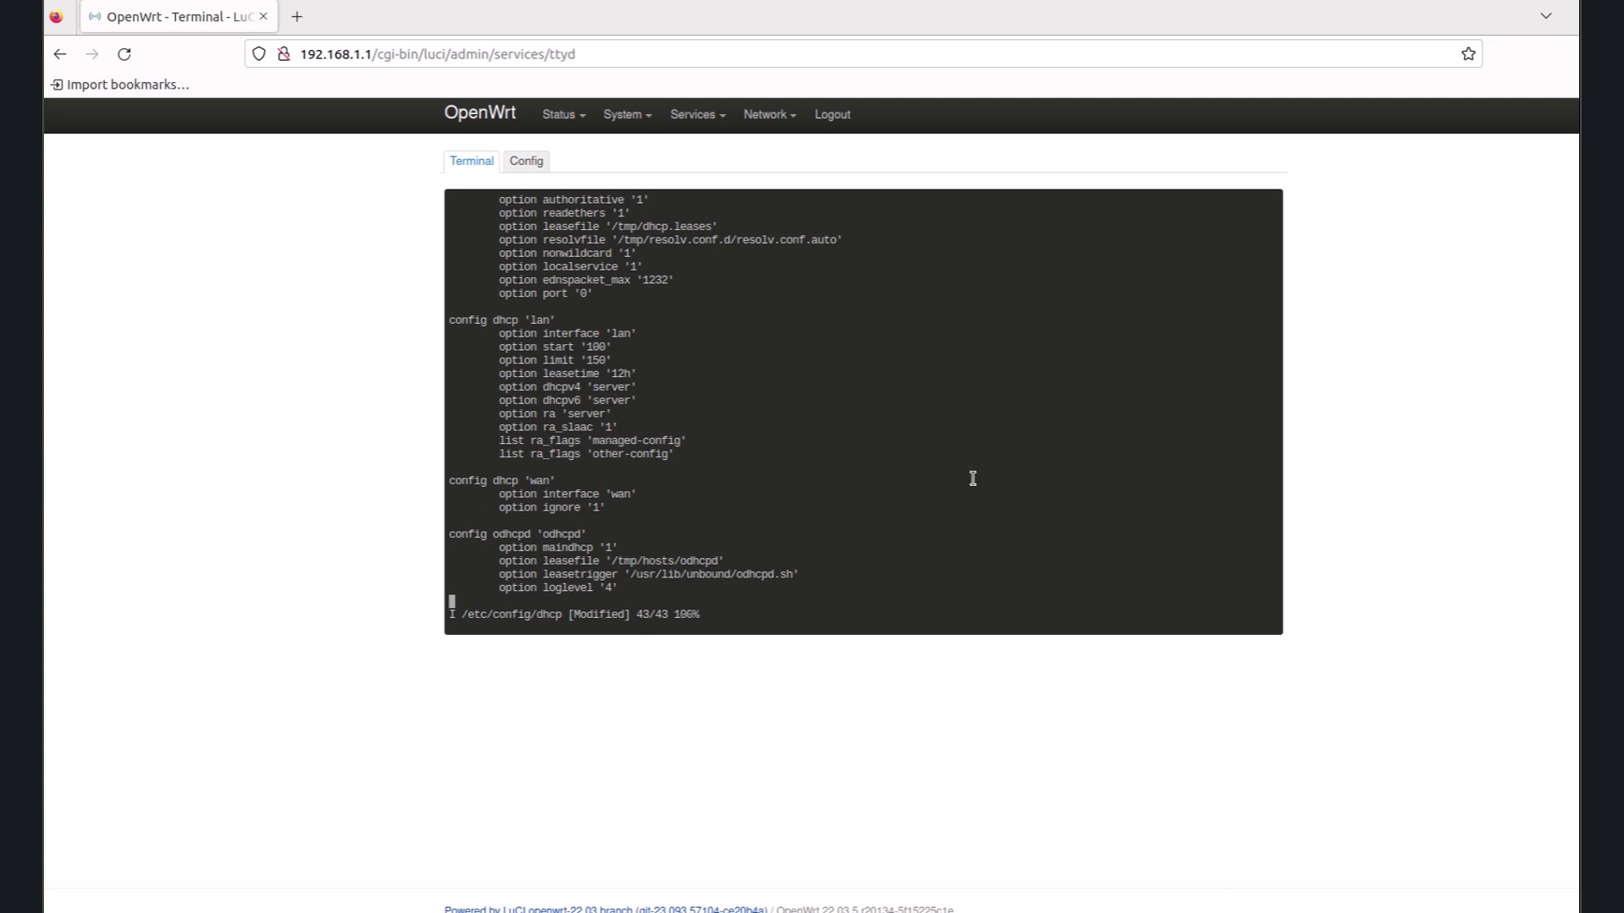
# - Save the DHCP config and quit vi with :wq, then exit the root shell
pyautogui.write(':')
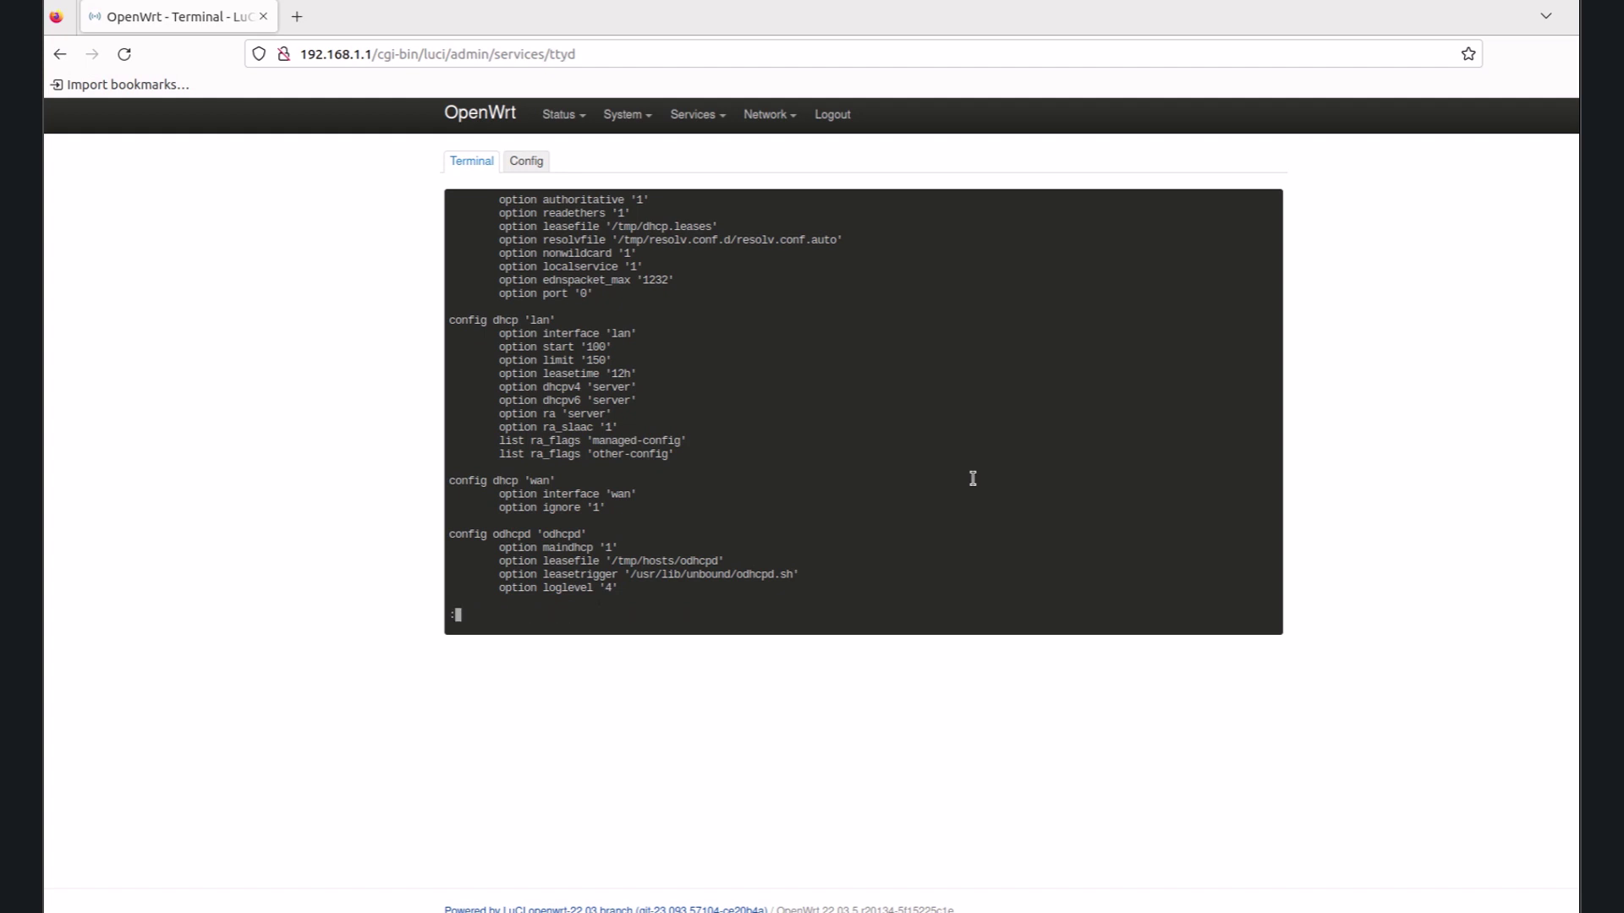
pyautogui.write('wq')
pyautogui.press('Return')
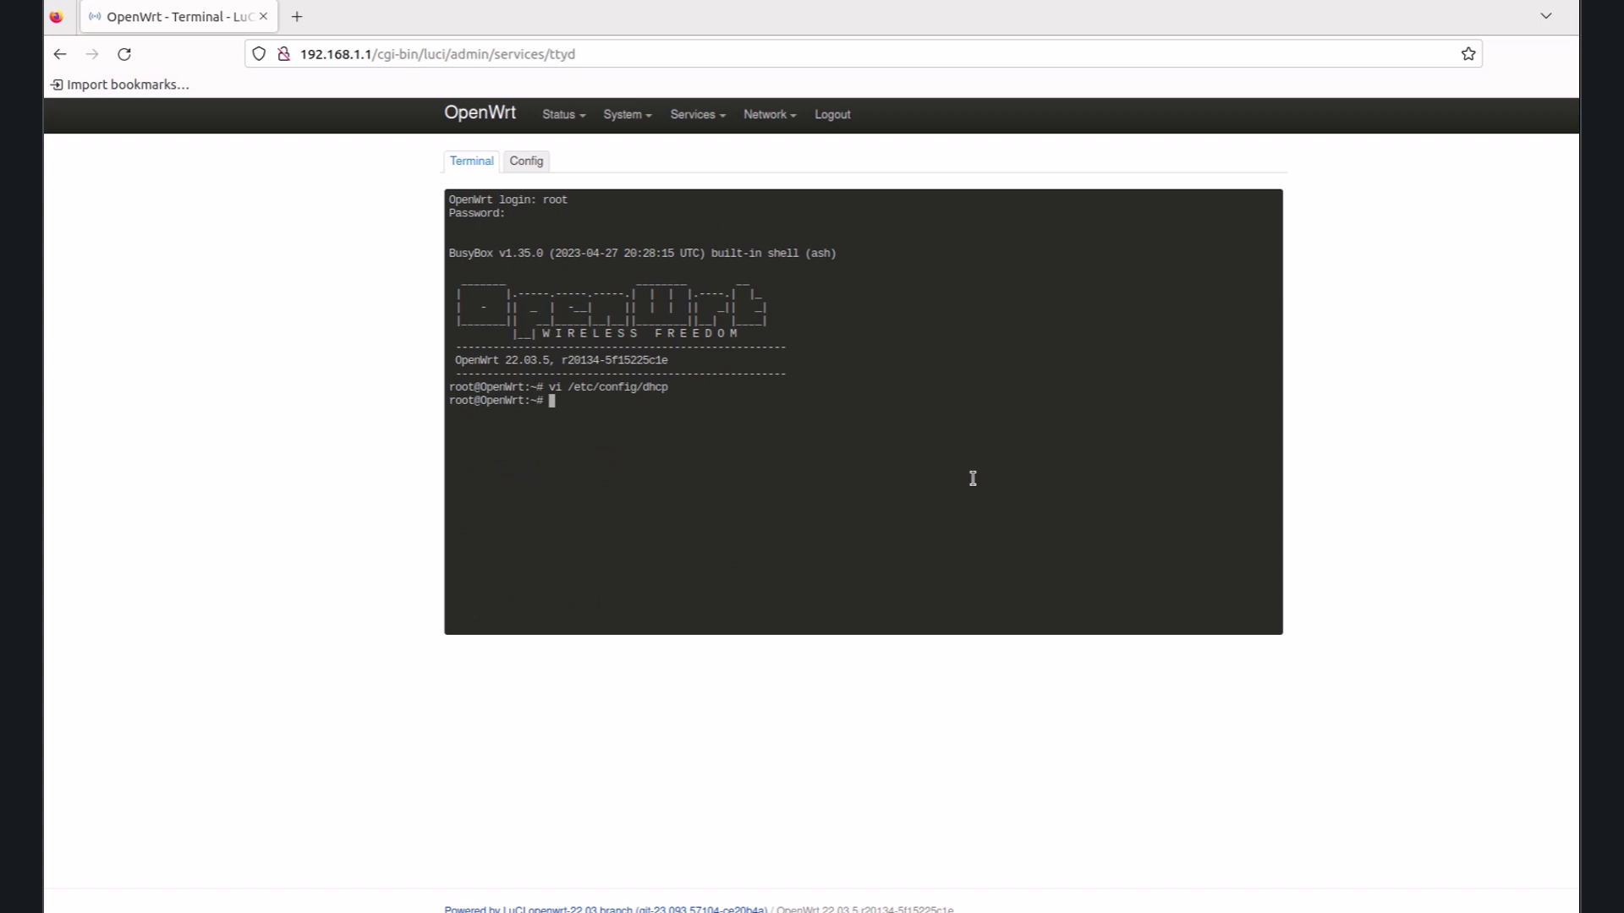
pyautogui.write('e')
pyautogui.write('xit')
pyautogui.press('Return')
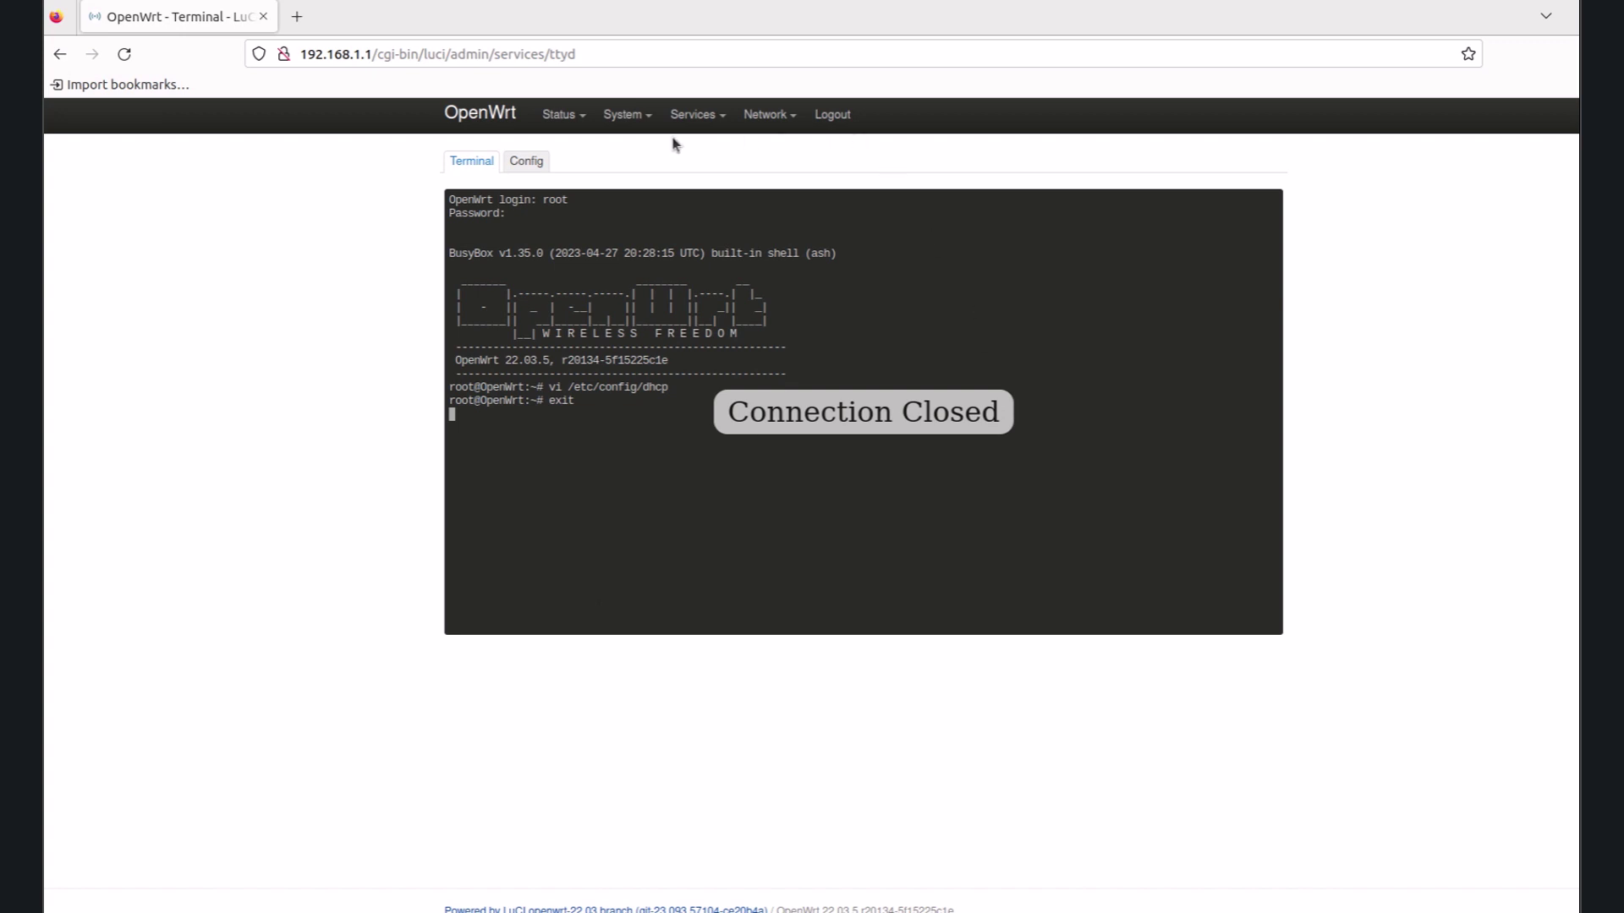
pyautogui.moveTo(697, 114)
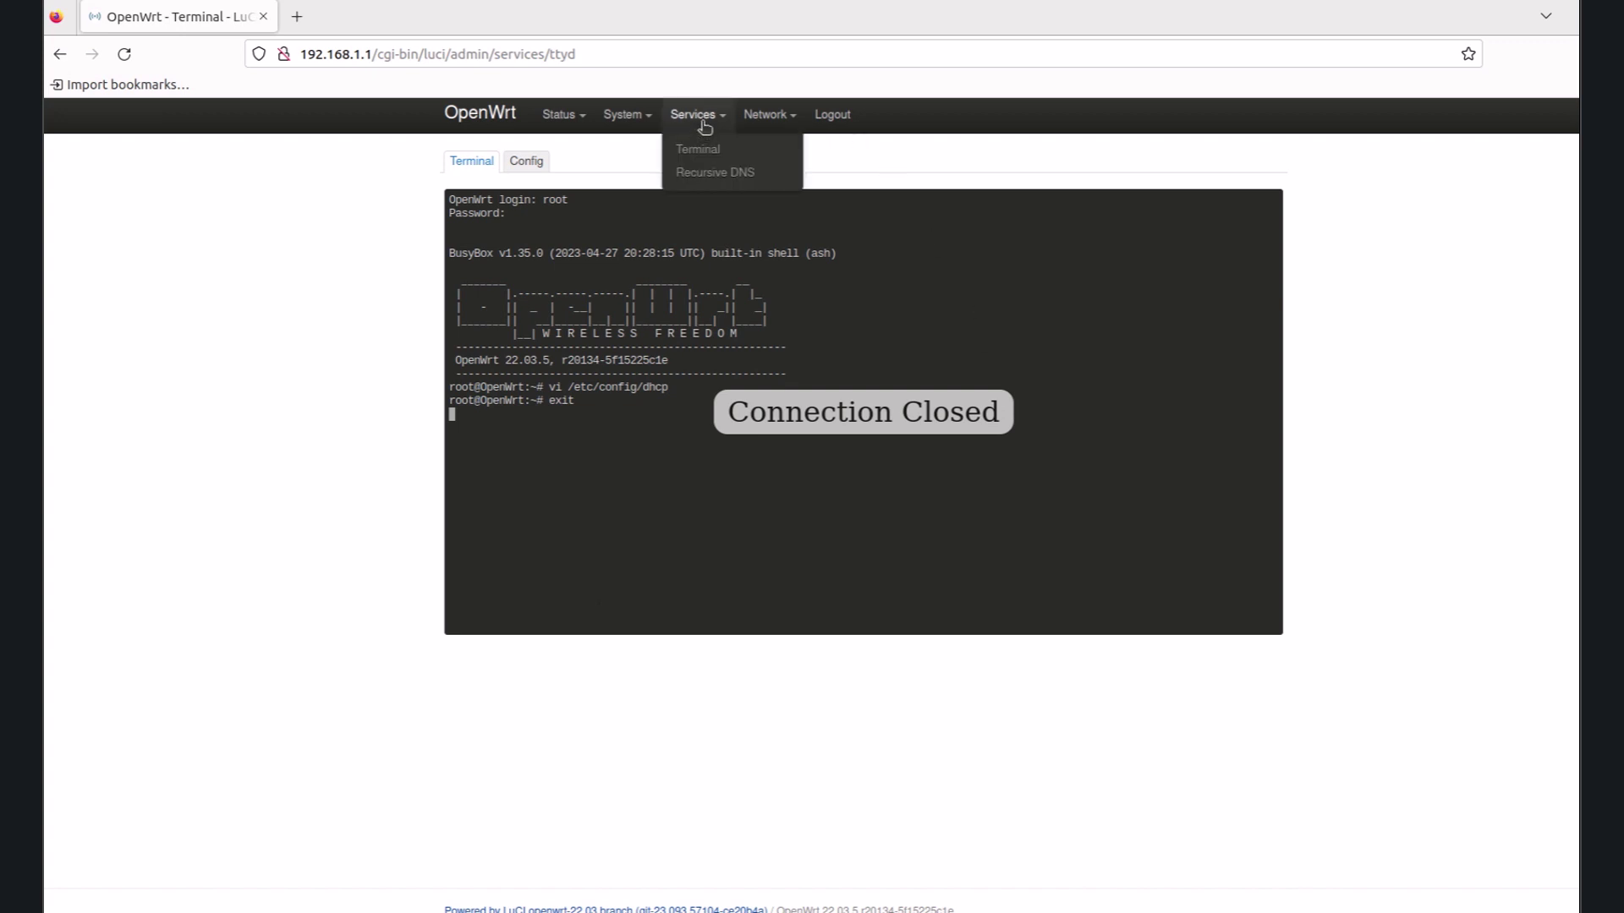
# - Go to Services > Recursive DNS, confirm leaving the terminal, and show the Zones tab
pyautogui.click(704, 174)
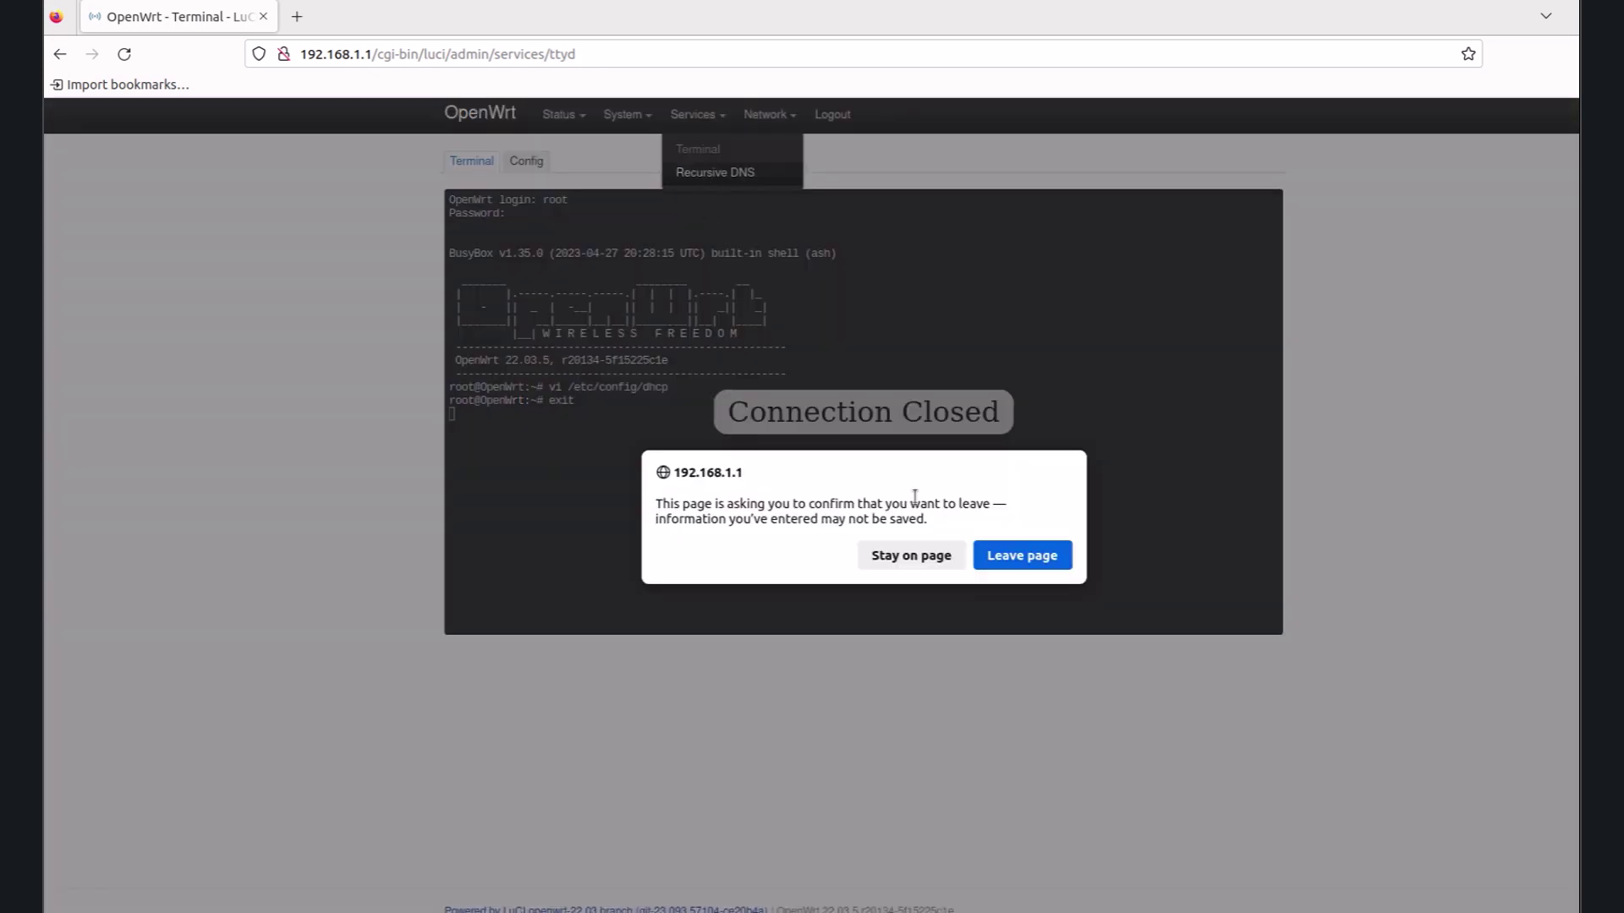
pyautogui.click(1022, 559)
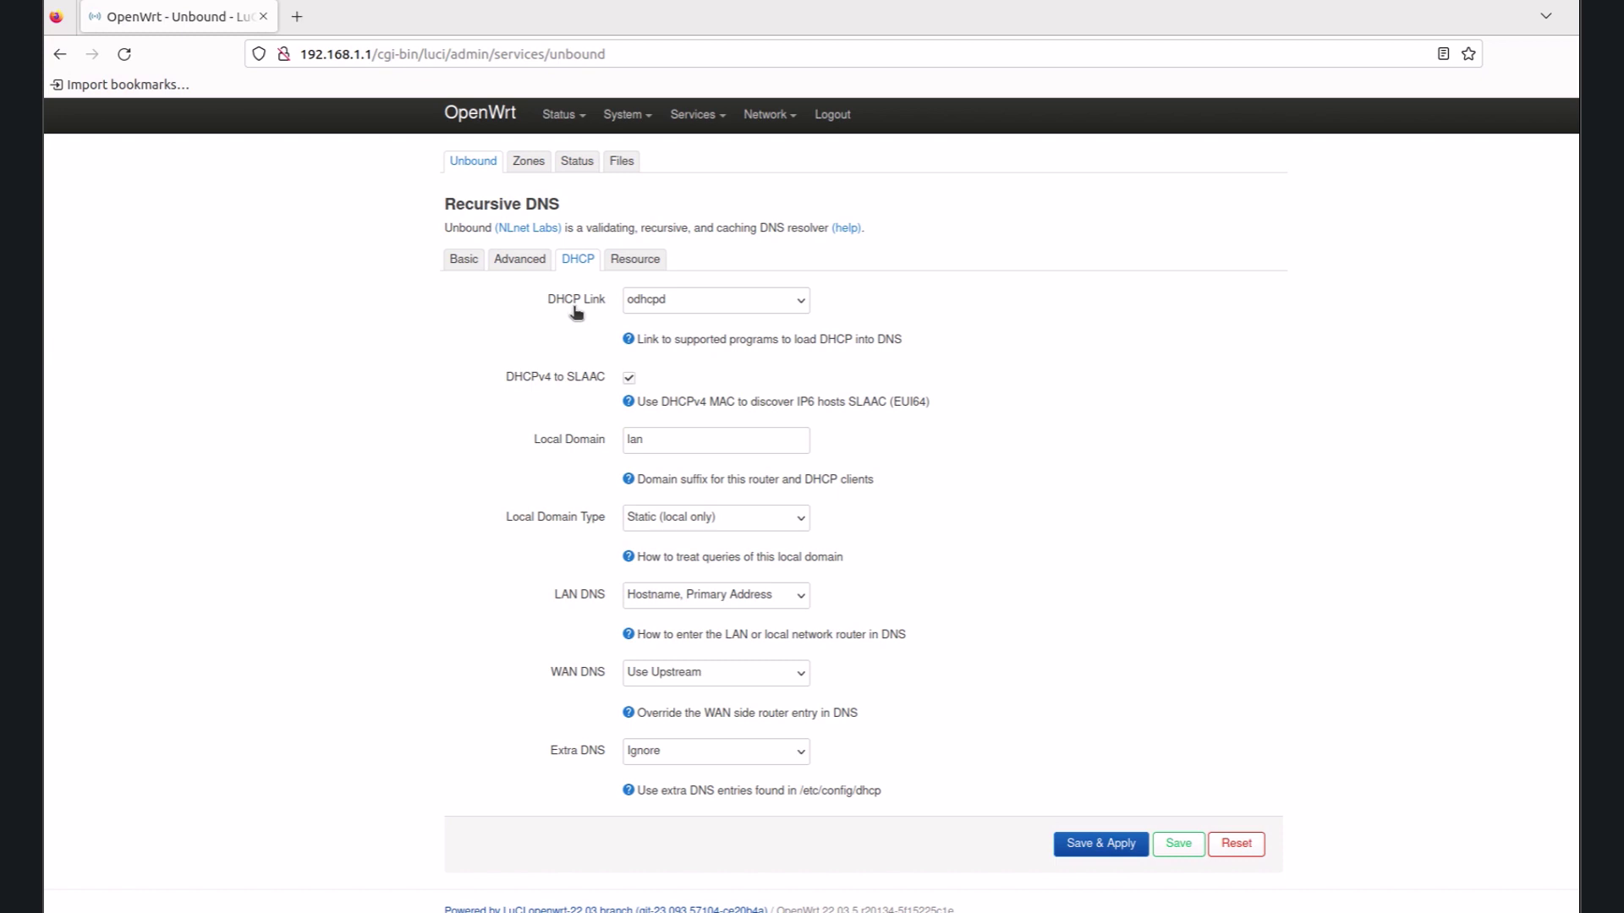
pyautogui.click(531, 164)
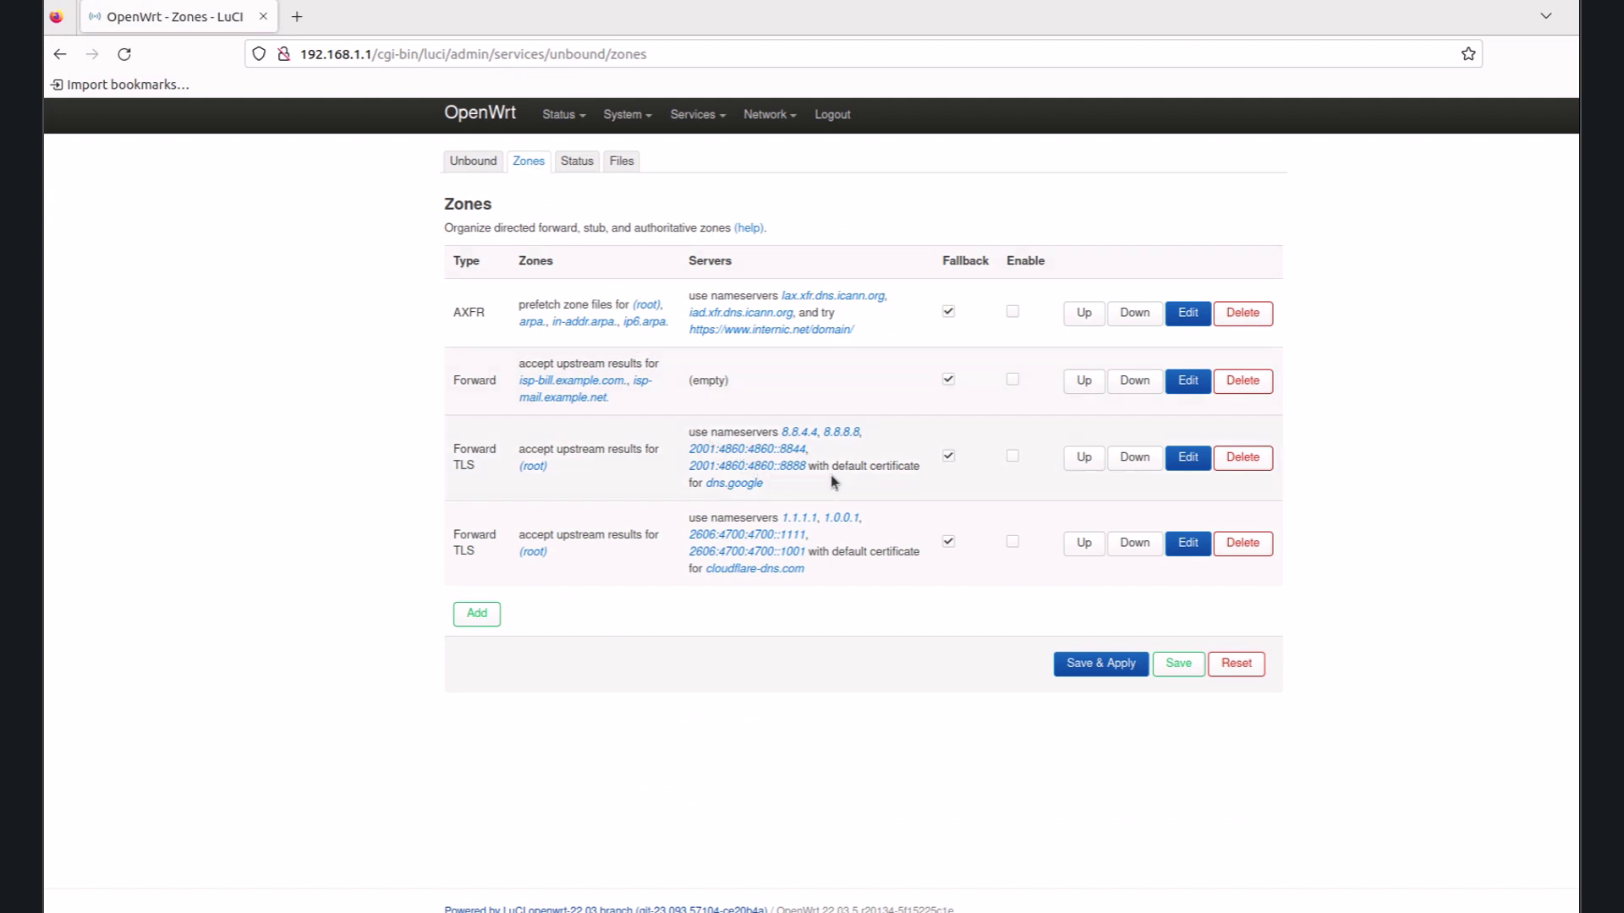
# - Clear Fallback on all four zones, enable the dns.google Forward TLS zone, and apply
pyautogui.click(950, 313)
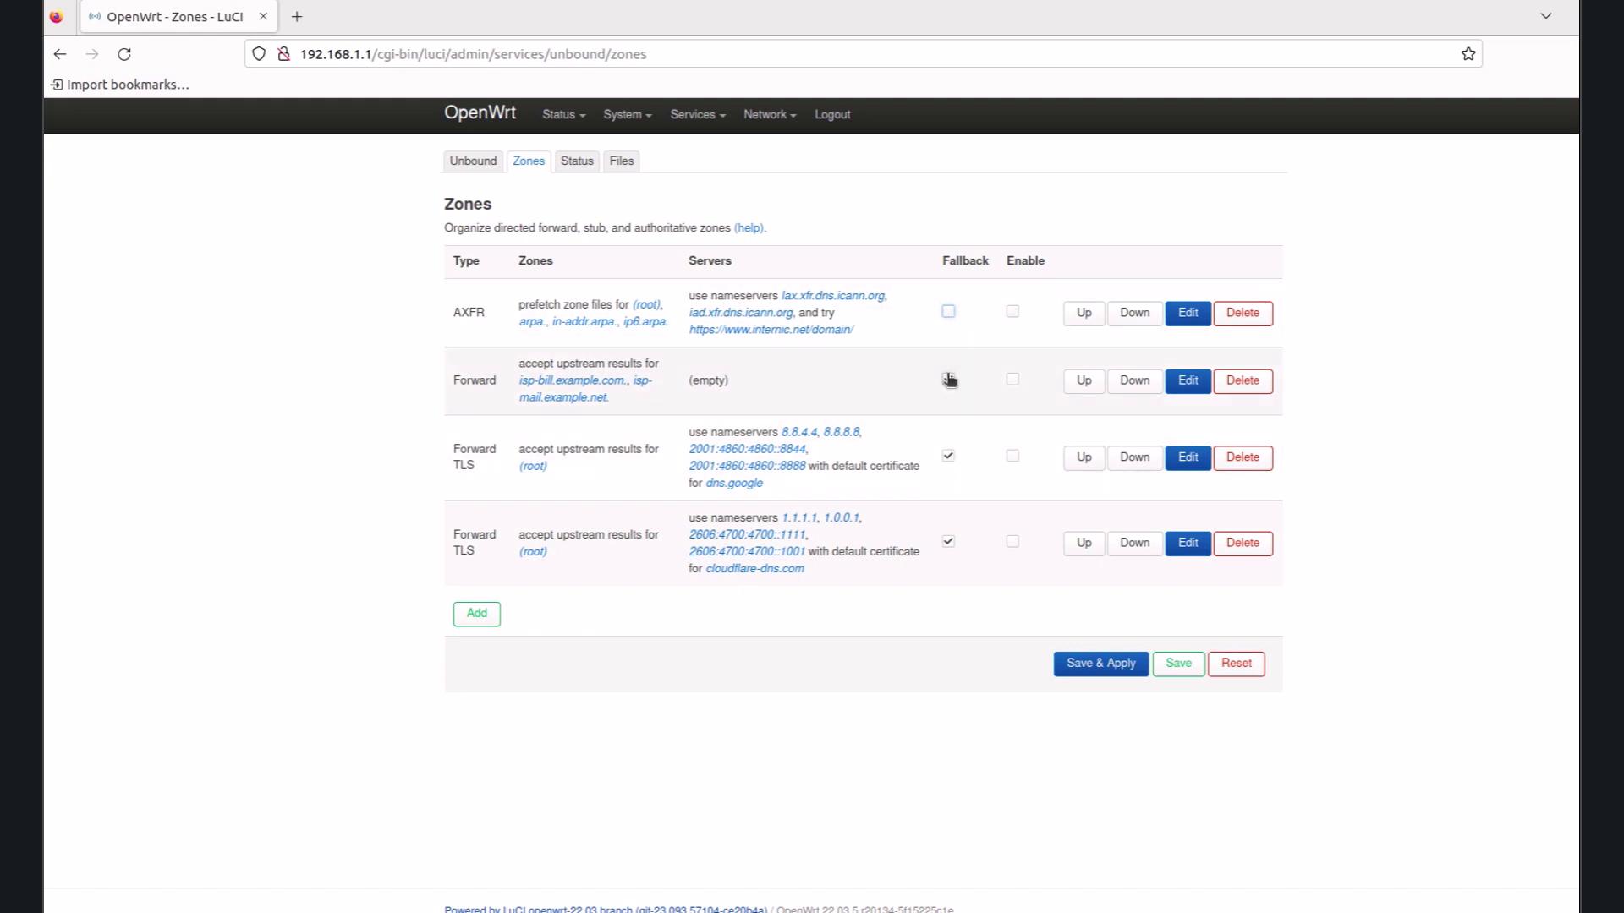
pyautogui.click(948, 379)
pyautogui.click(949, 456)
pyautogui.click(948, 543)
pyautogui.click(1013, 458)
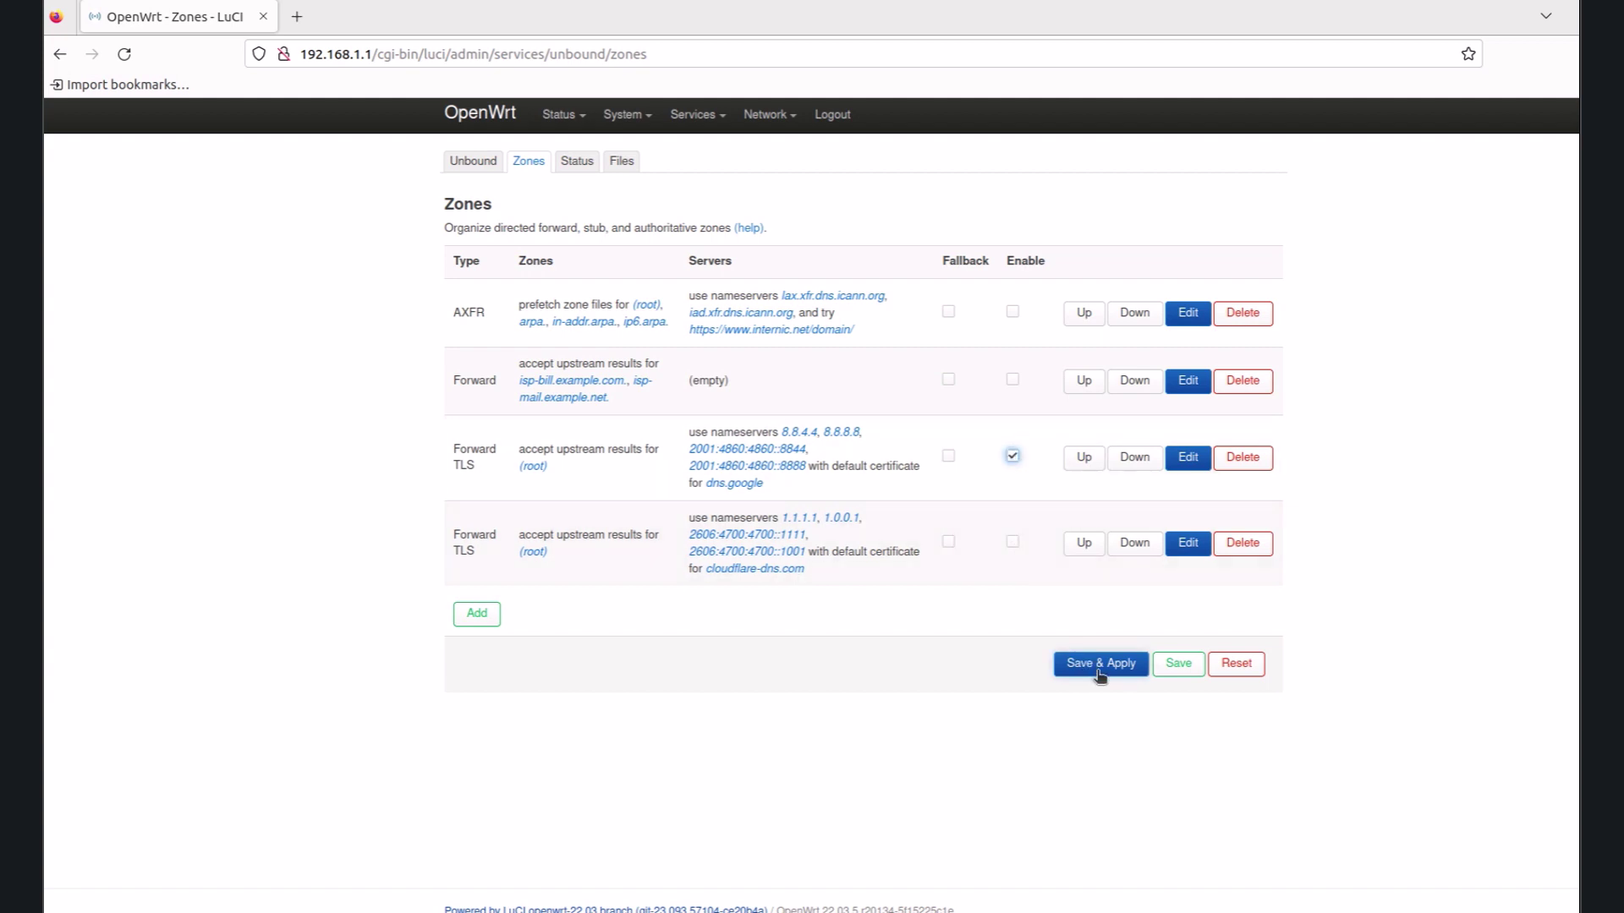
pyautogui.click(1100, 665)
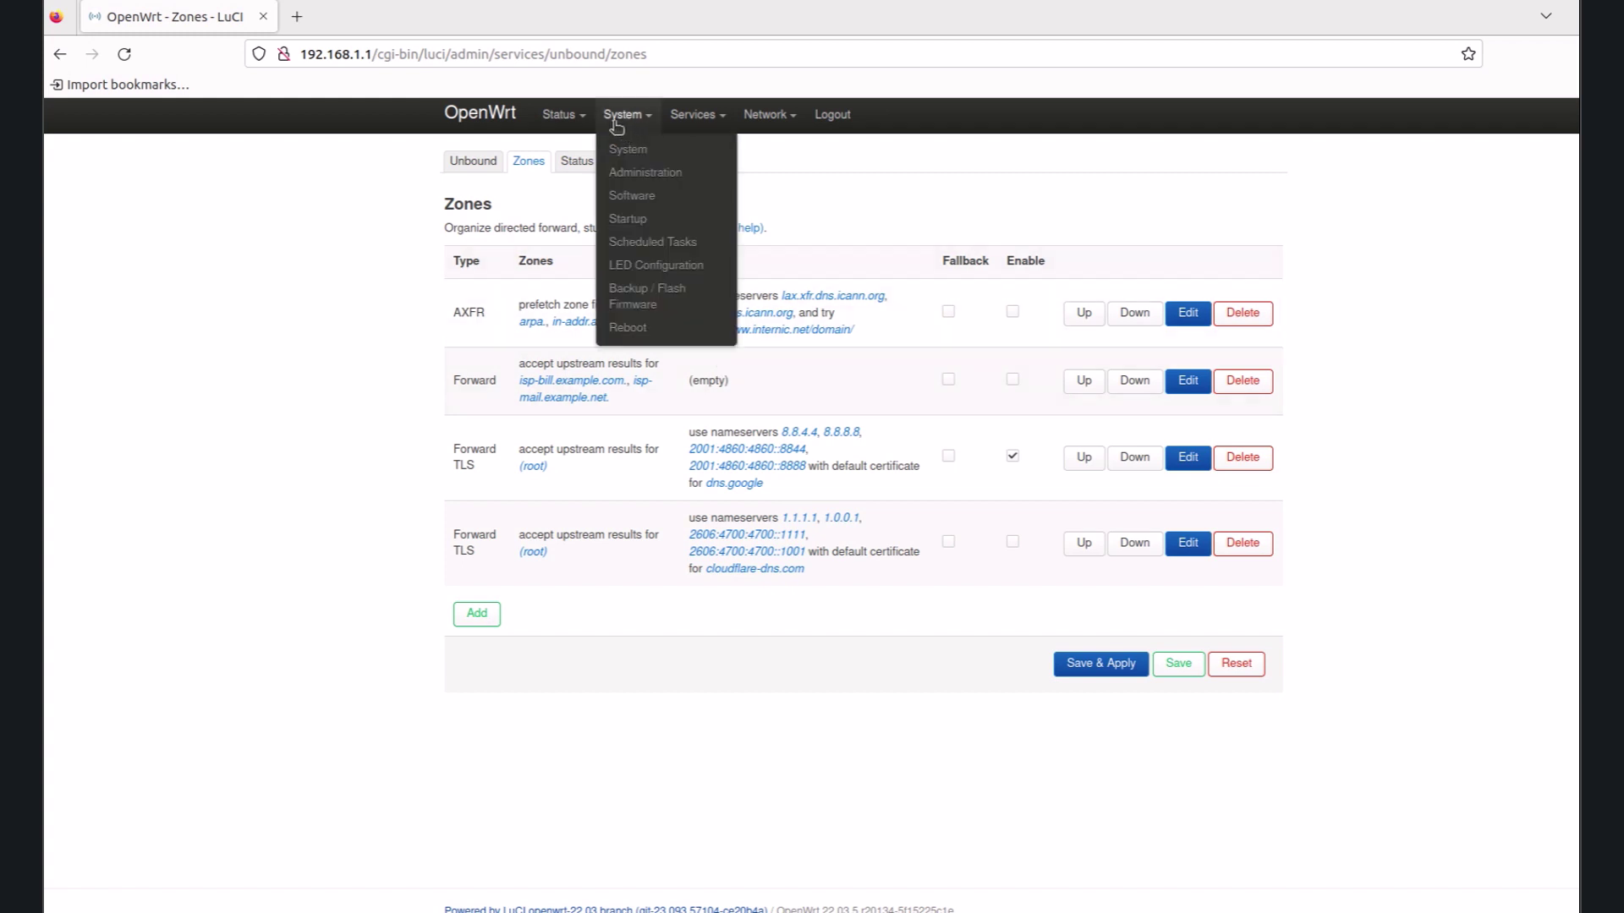
pyautogui.moveTo(626, 114)
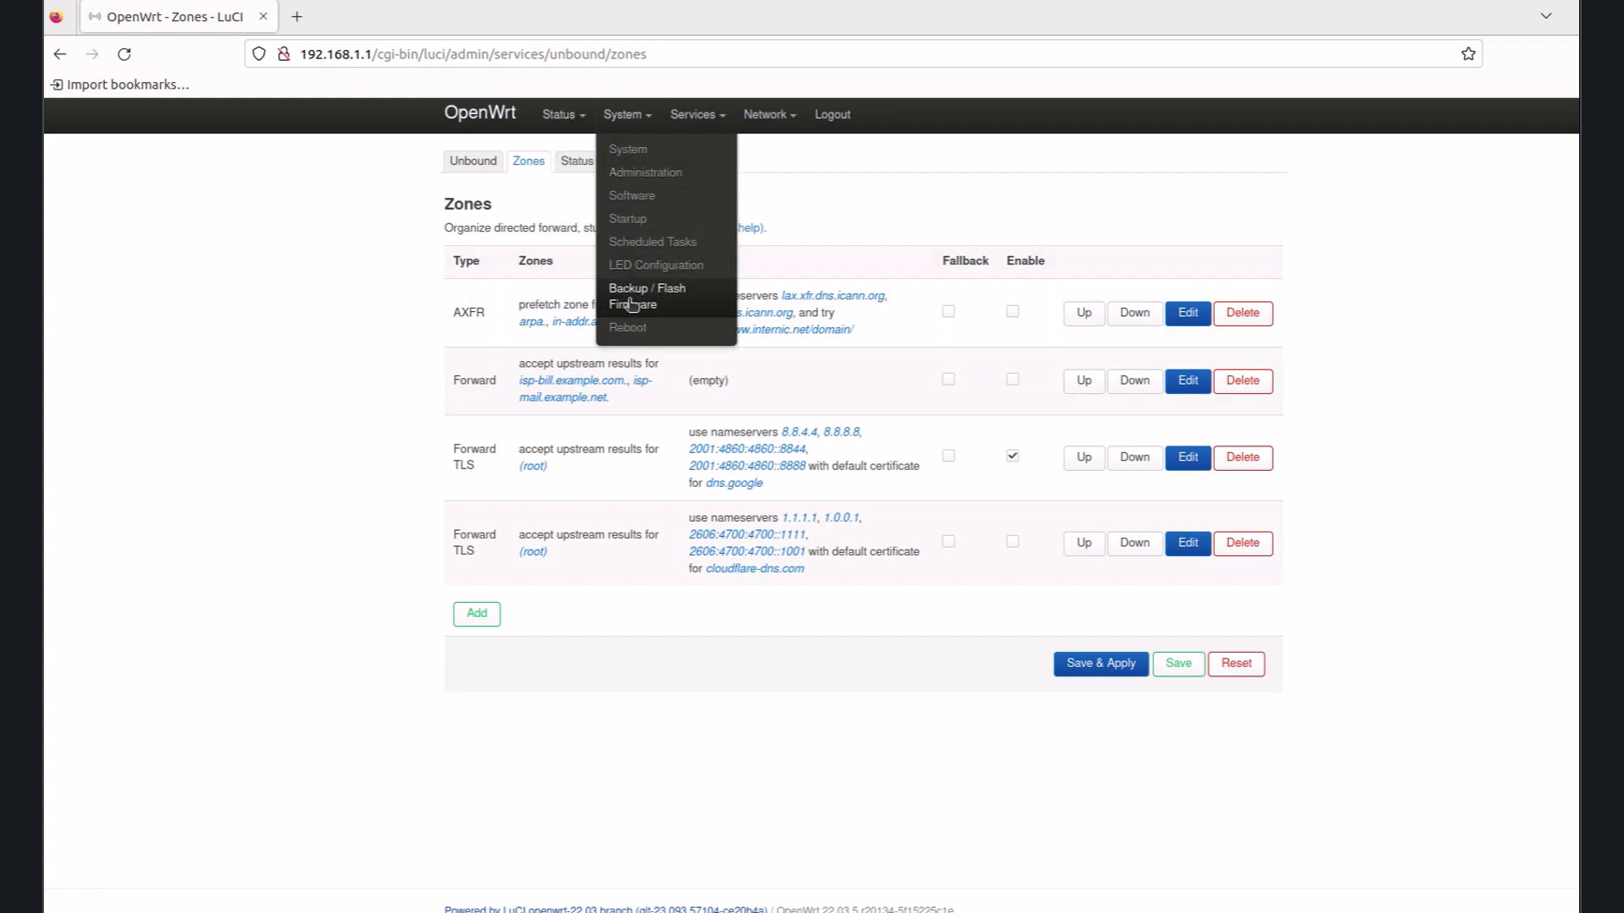
pyautogui.click(628, 329)
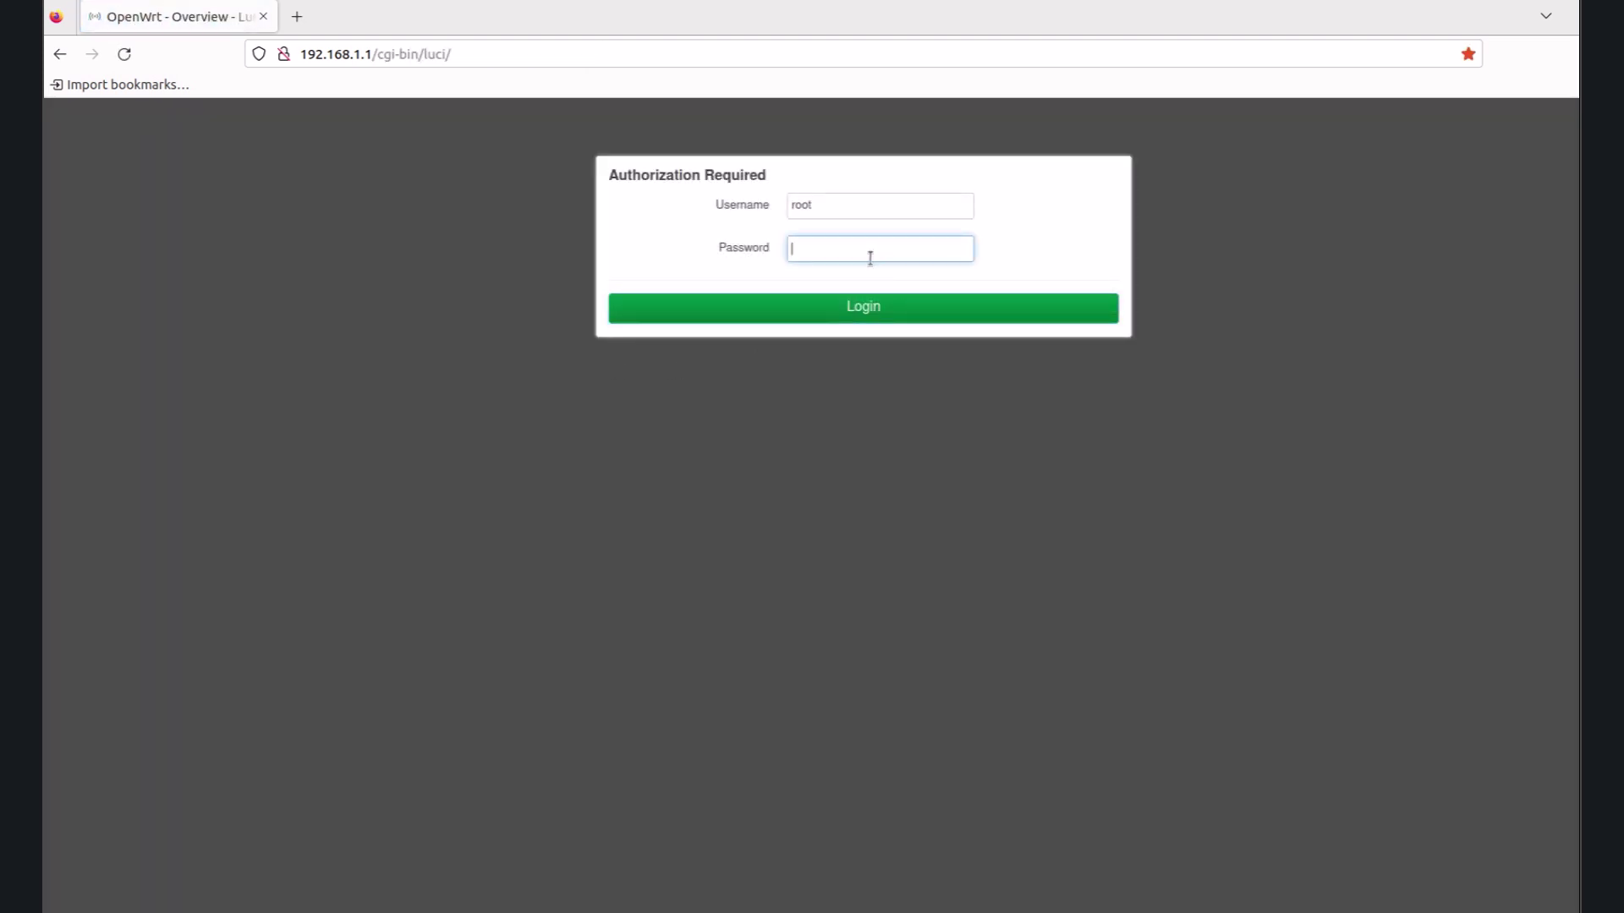
pyautogui.press('Return')
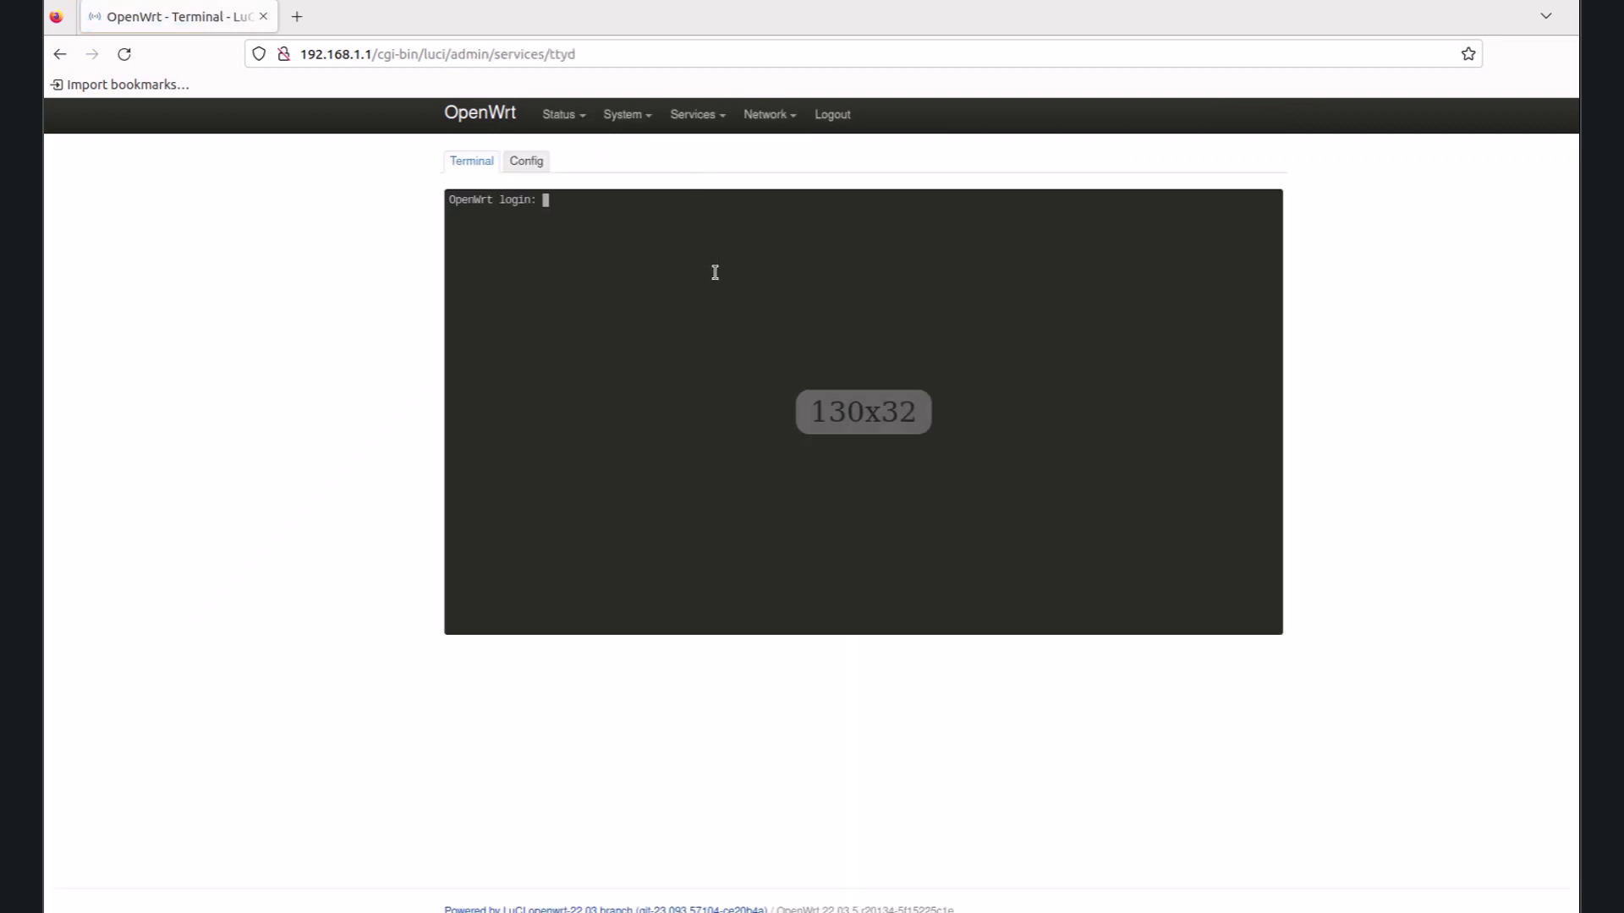
# - Log in to the terminal as root and run unbound-checkconf to verify no configuration errors
pyautogui.write('root')
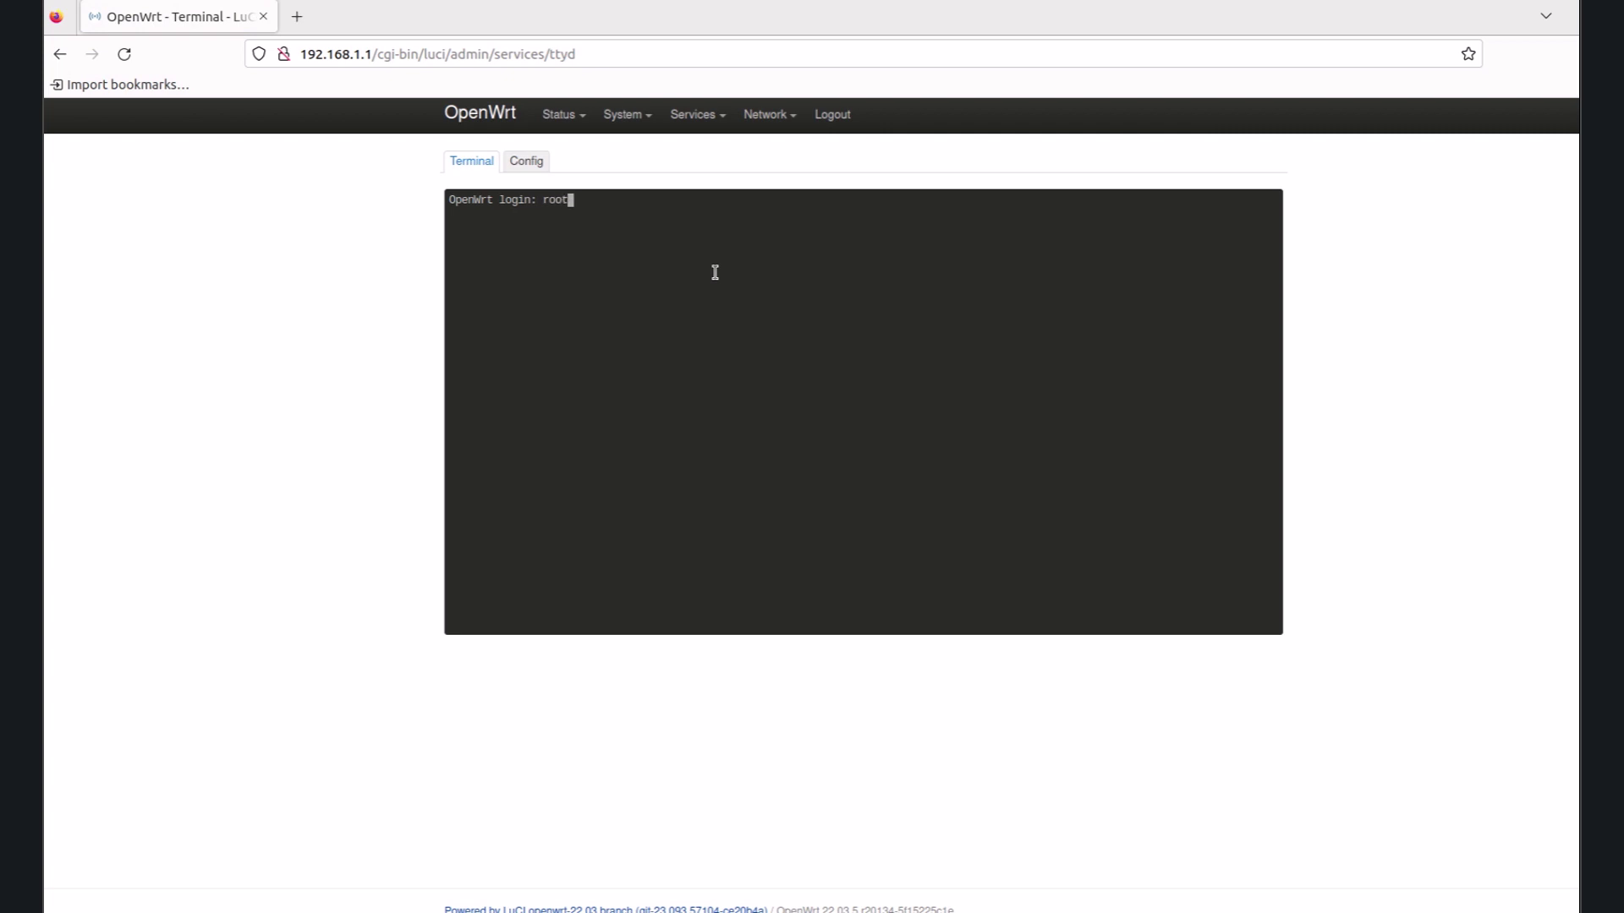
pyautogui.press('Return')
pyautogui.press('Return')
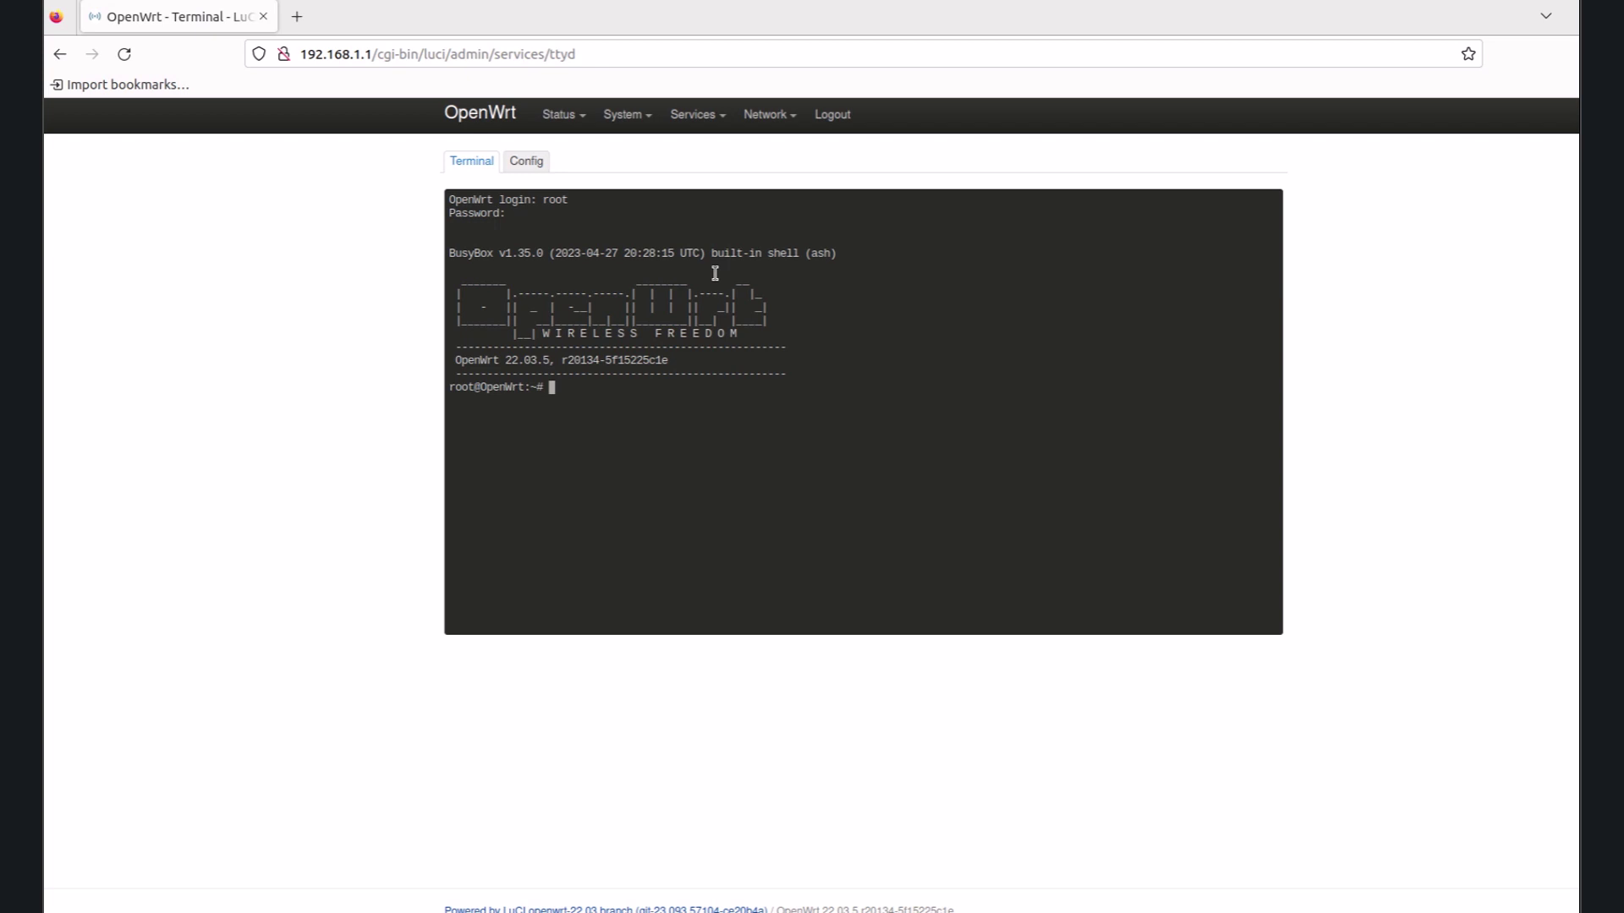
pyautogui.write('unboun')
pyautogui.write('d-c')
pyautogui.write('heck')
pyautogui.write('conf')
pyautogui.press('Return')
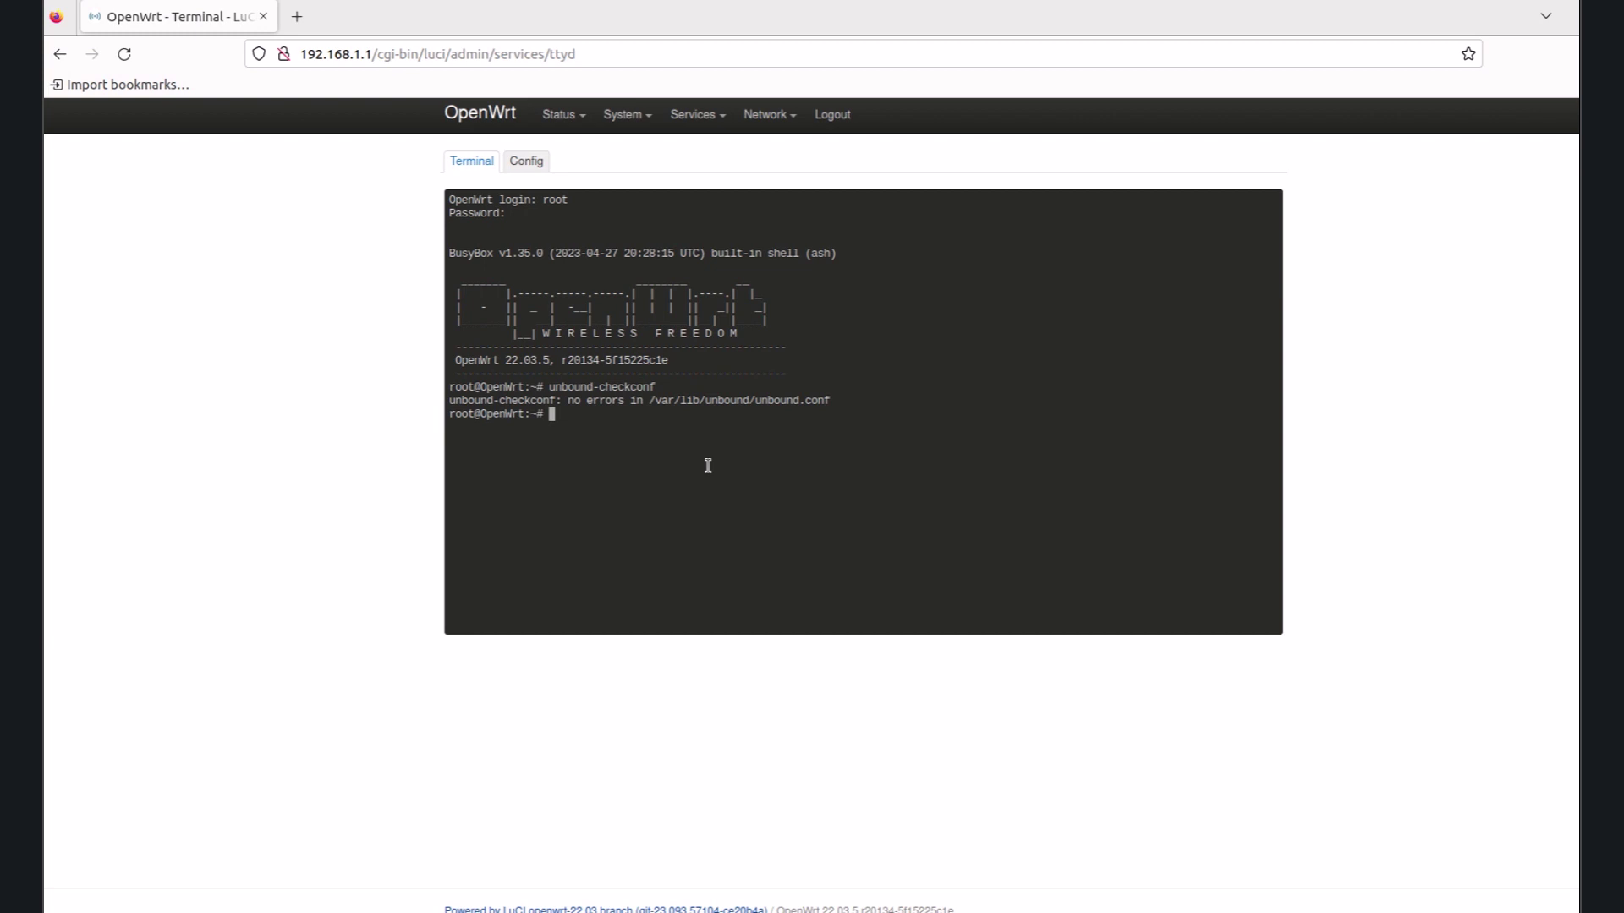
# - Run 'unbound-control flush_zone bing.com' to clear bing.com from the Unbound cache
pyautogui.write('unb')
pyautogui.write('ound')
pyautogui.write('-co')
pyautogui.write('ntrol')
pyautogui.write(' fl')
pyautogui.write('ush_')
pyautogui.write('zon')
pyautogui.write('e b')
pyautogui.write('ing')
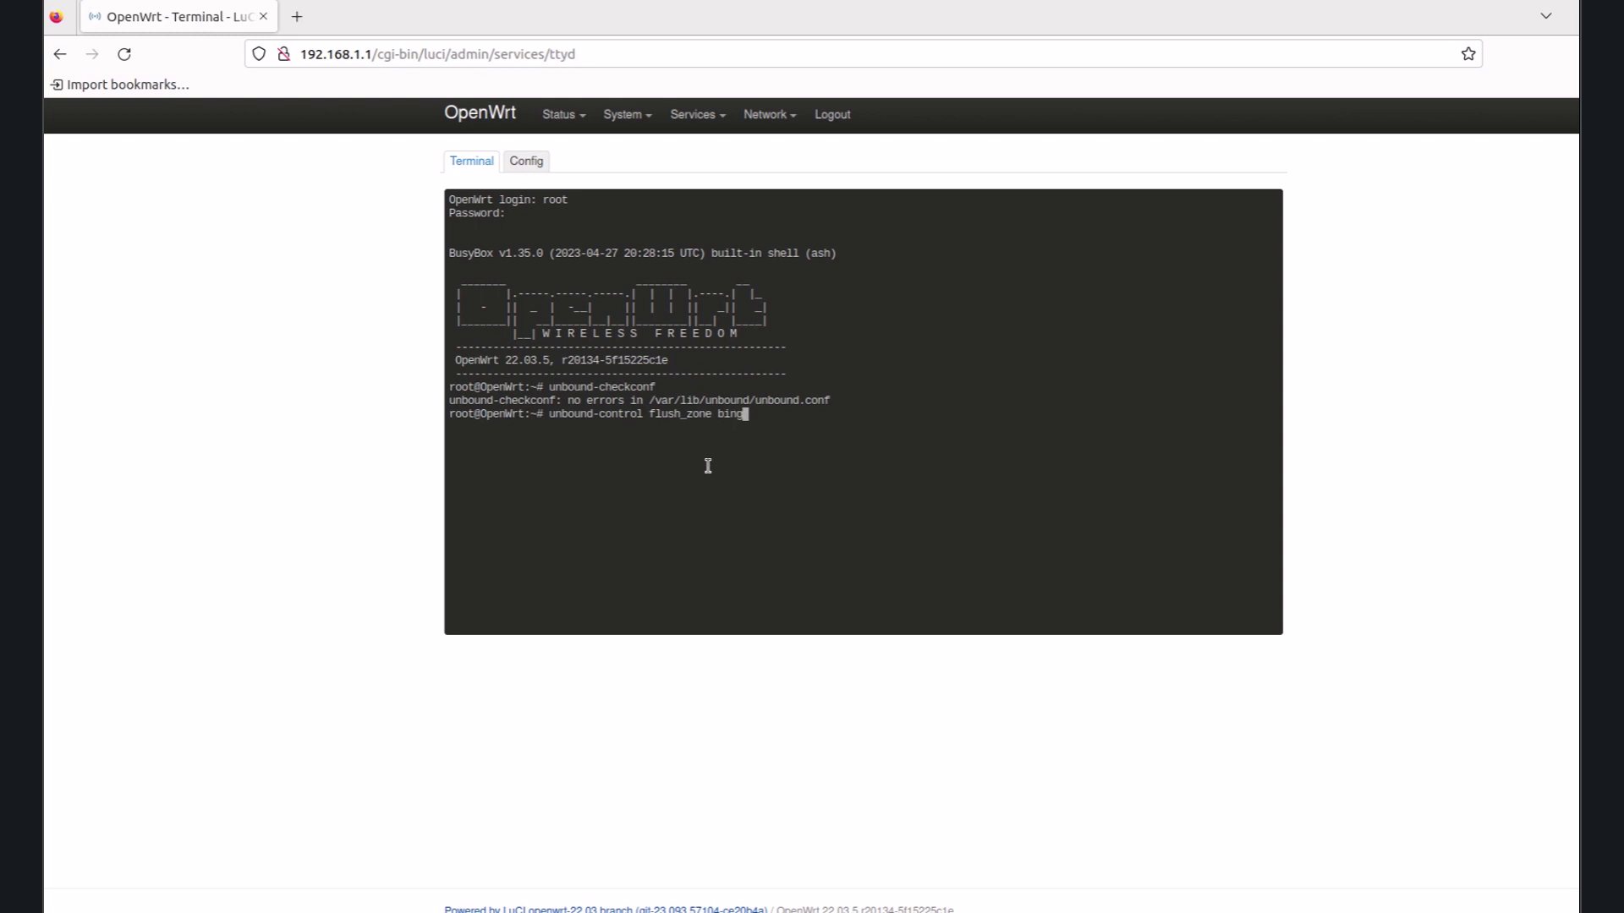
pyautogui.write('.com')
pyautogui.press('Return')
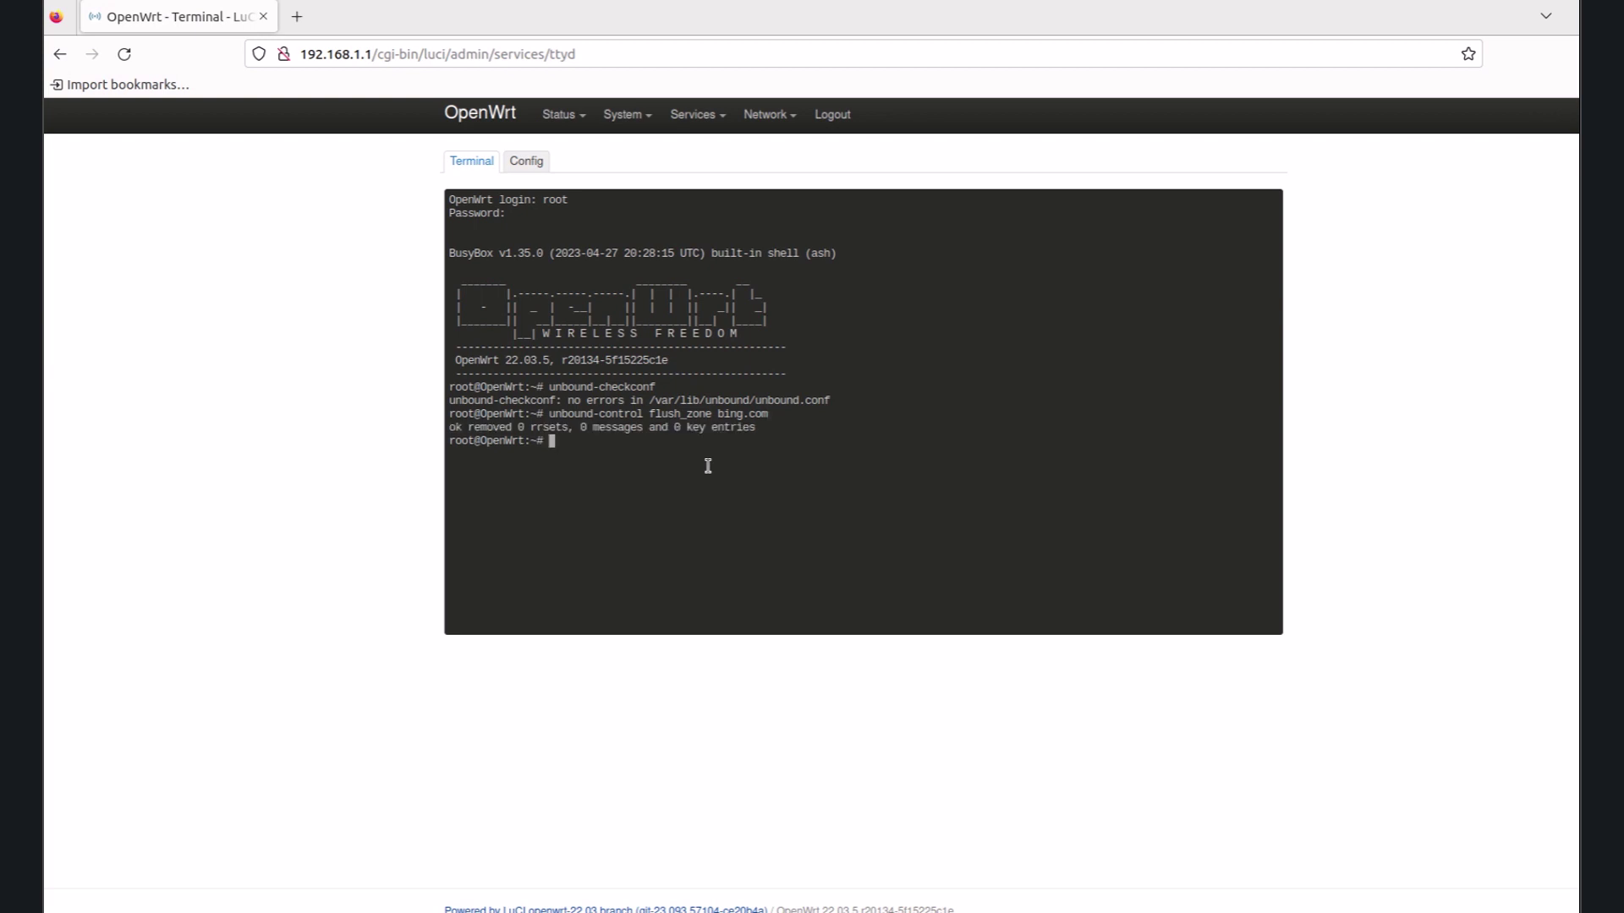
# - Run 'unbound-control flush_zone .' to clear every cached record from the root zone down
pyautogui.write('unb')
pyautogui.write('ound')
pyautogui.write('-co')
pyautogui.write('ntrol')
pyautogui.write(' flu')
pyautogui.write('sh')
pyautogui.write('_zone')
pyautogui.write(' .')
pyautogui.press('Return')
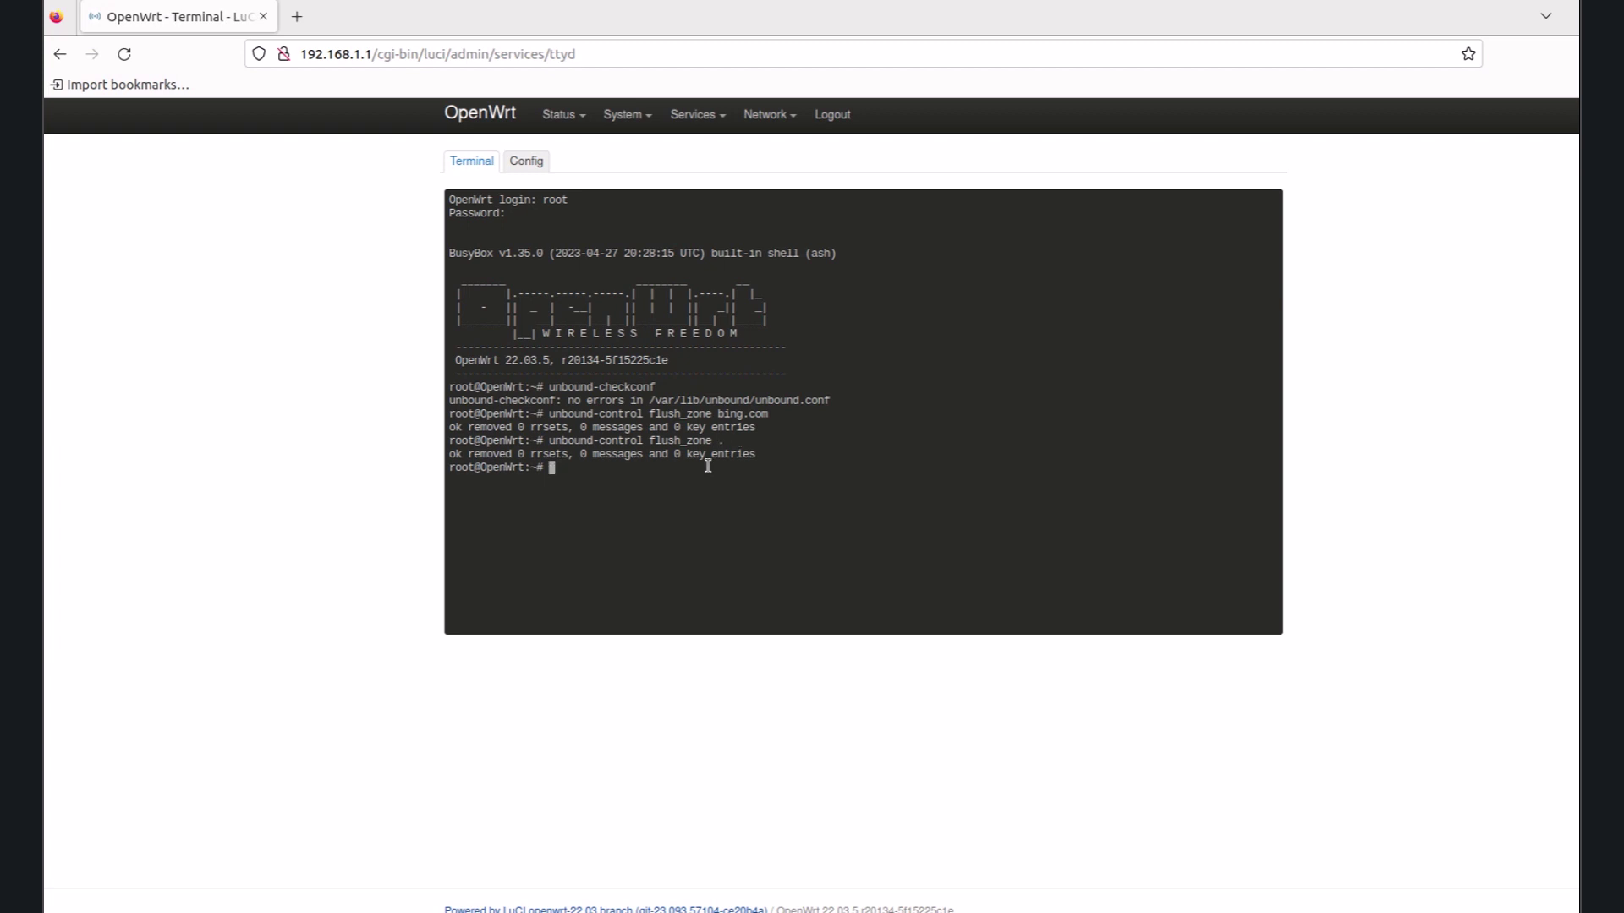